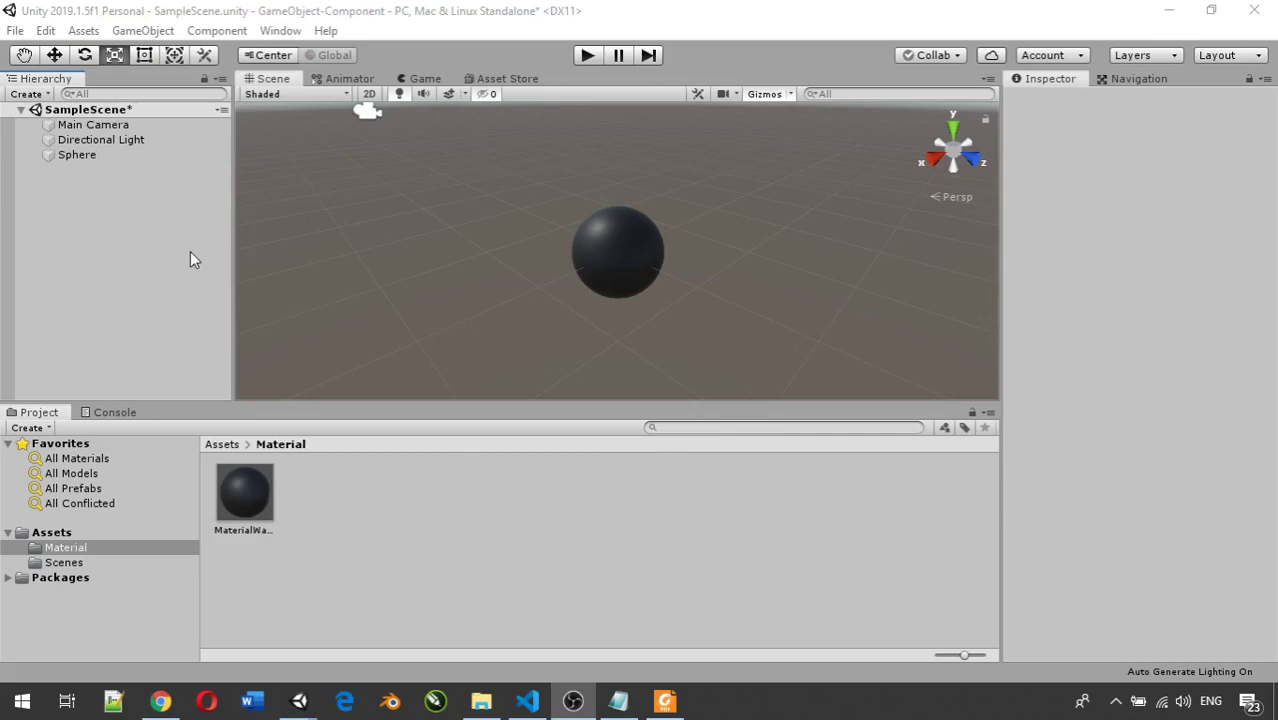
Add a 3D cube to the scene and flatten it vertically to a Y scale of about 0.06.
right_click(55, 182)
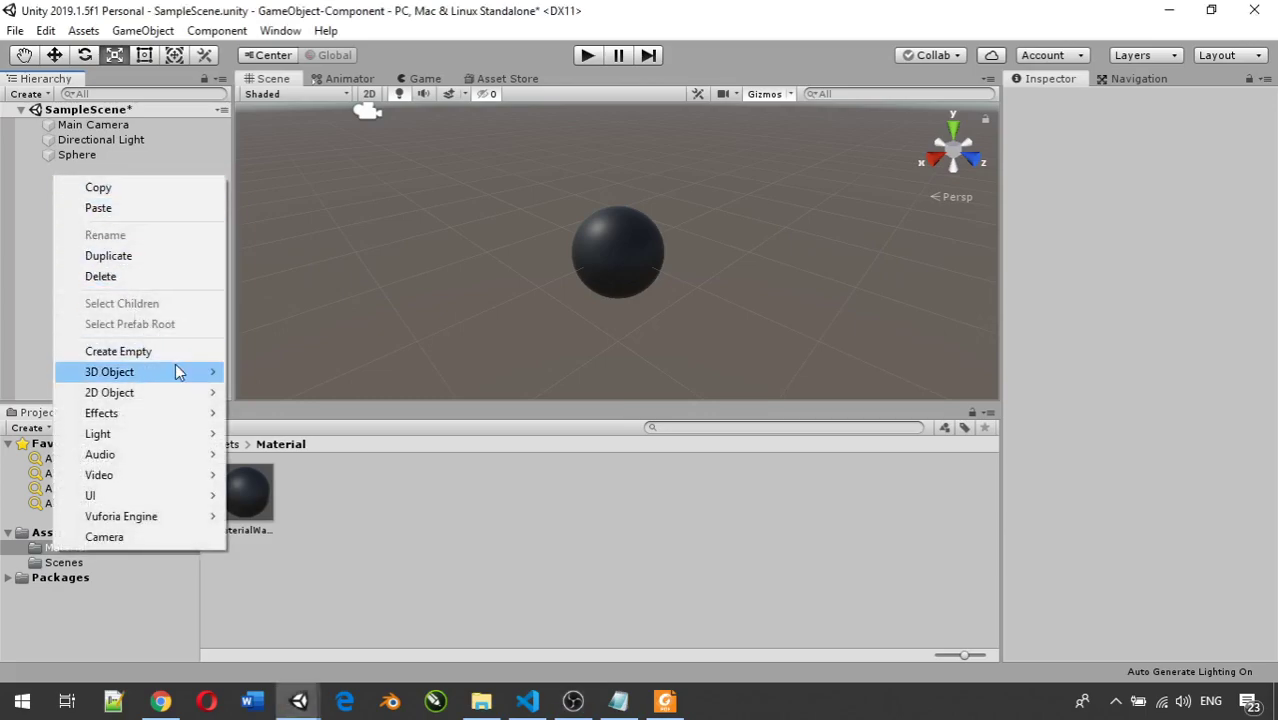
mouse_move(176, 371)
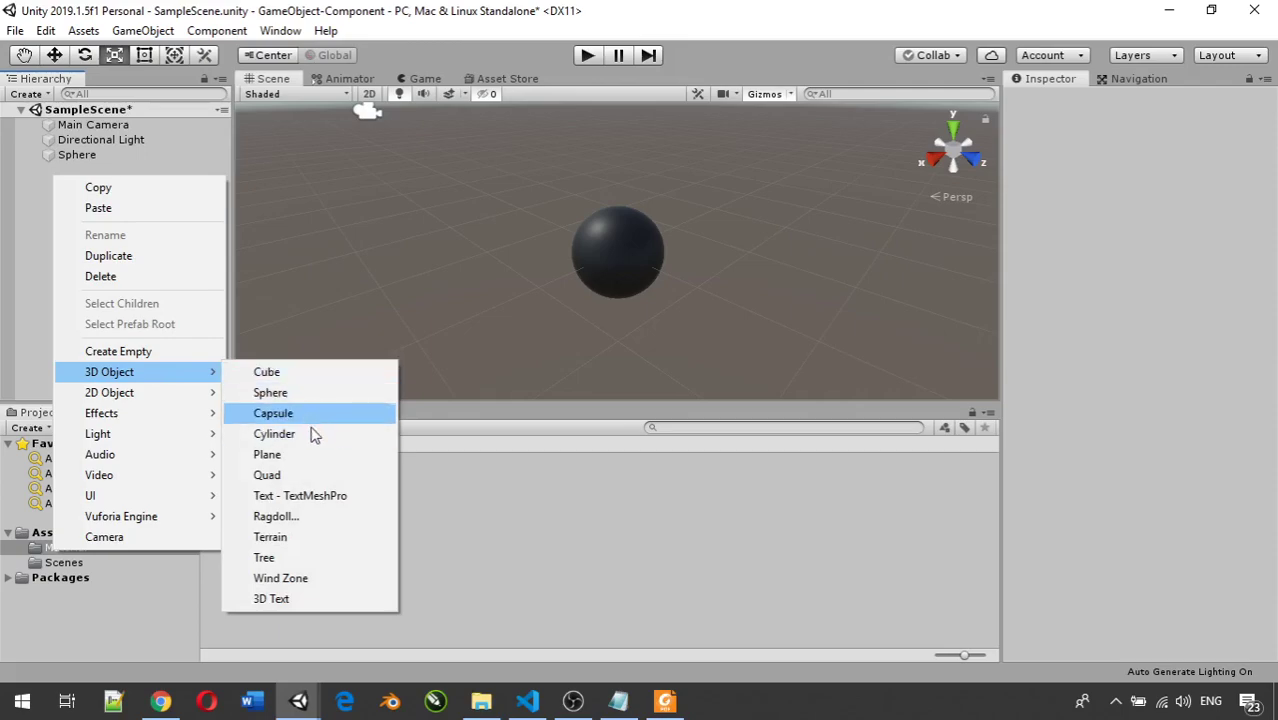
left_click(300, 375)
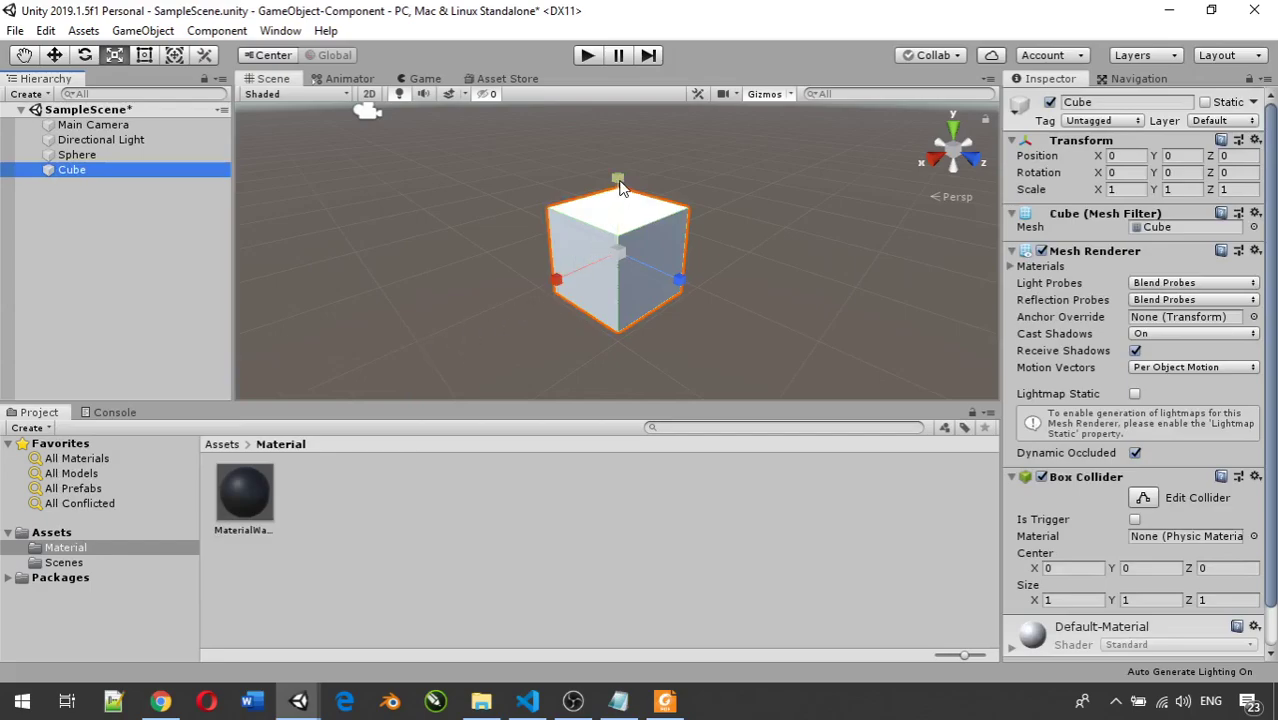
left_click(115, 52)
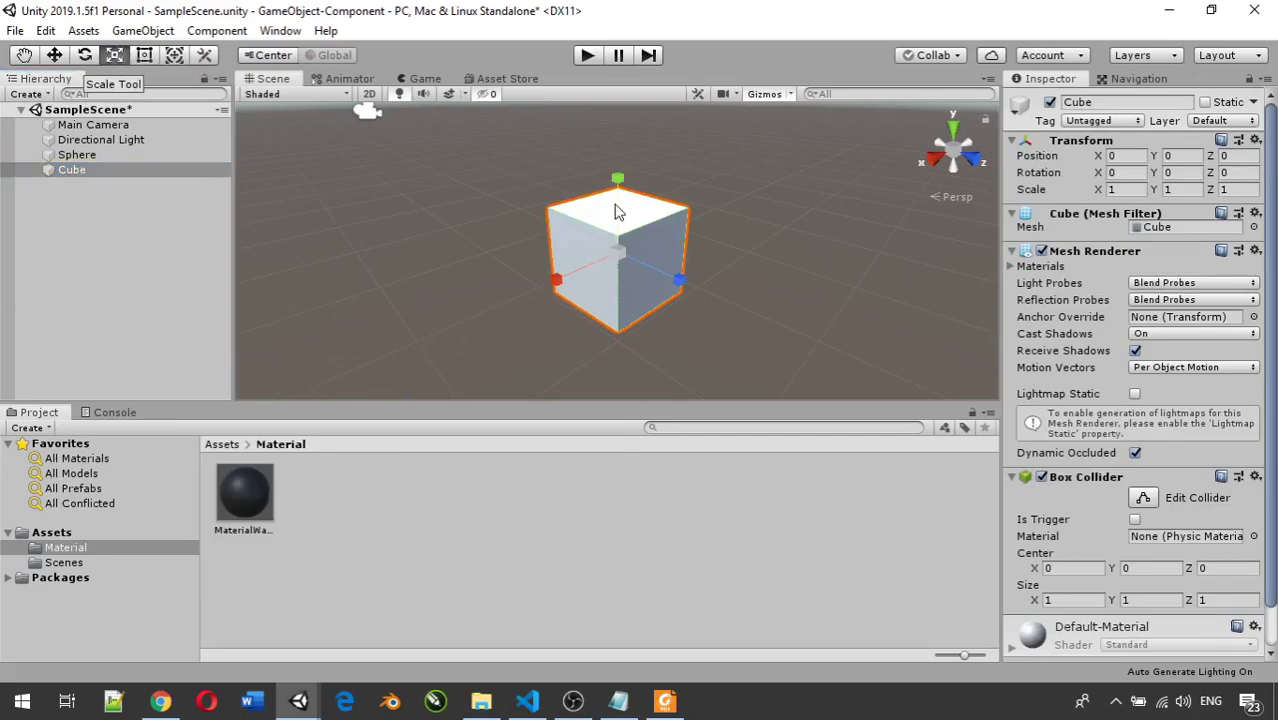
left_click_drag(618, 181, 619, 243)
Set the flattened cube's X and Z scale to 40 each so it forms a wide floor.
left_click(1126, 189)
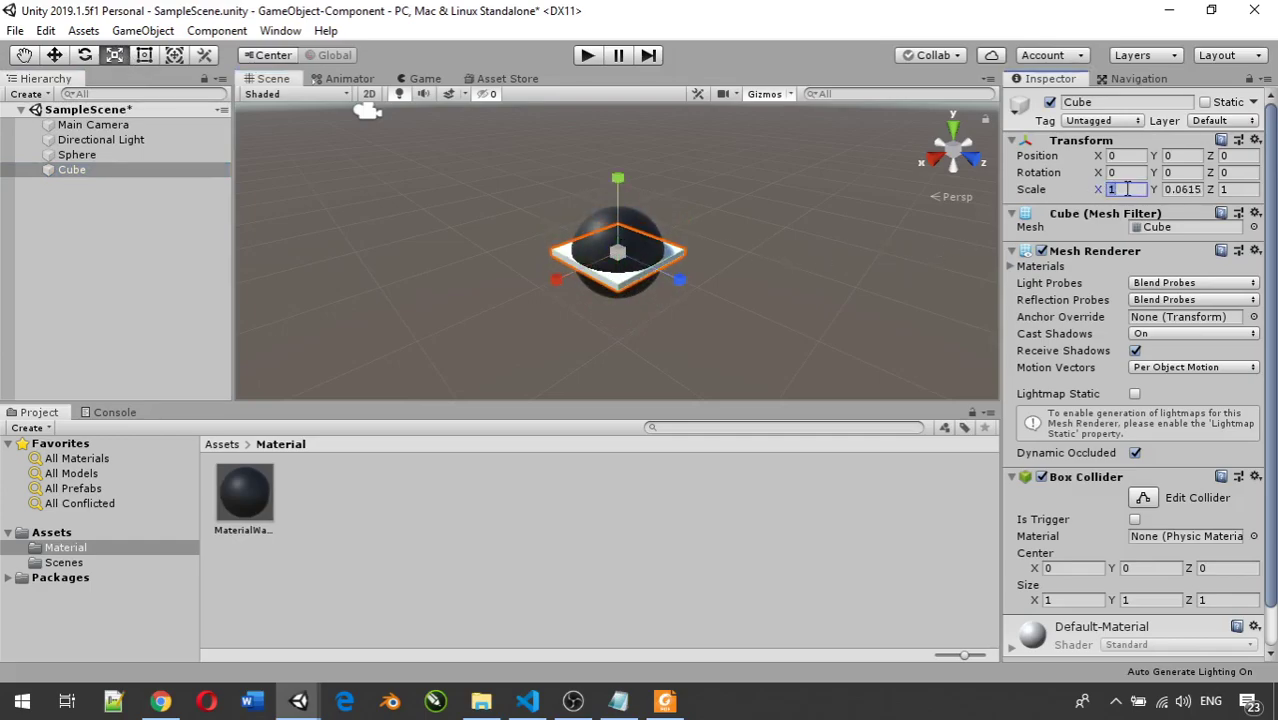
type("40")
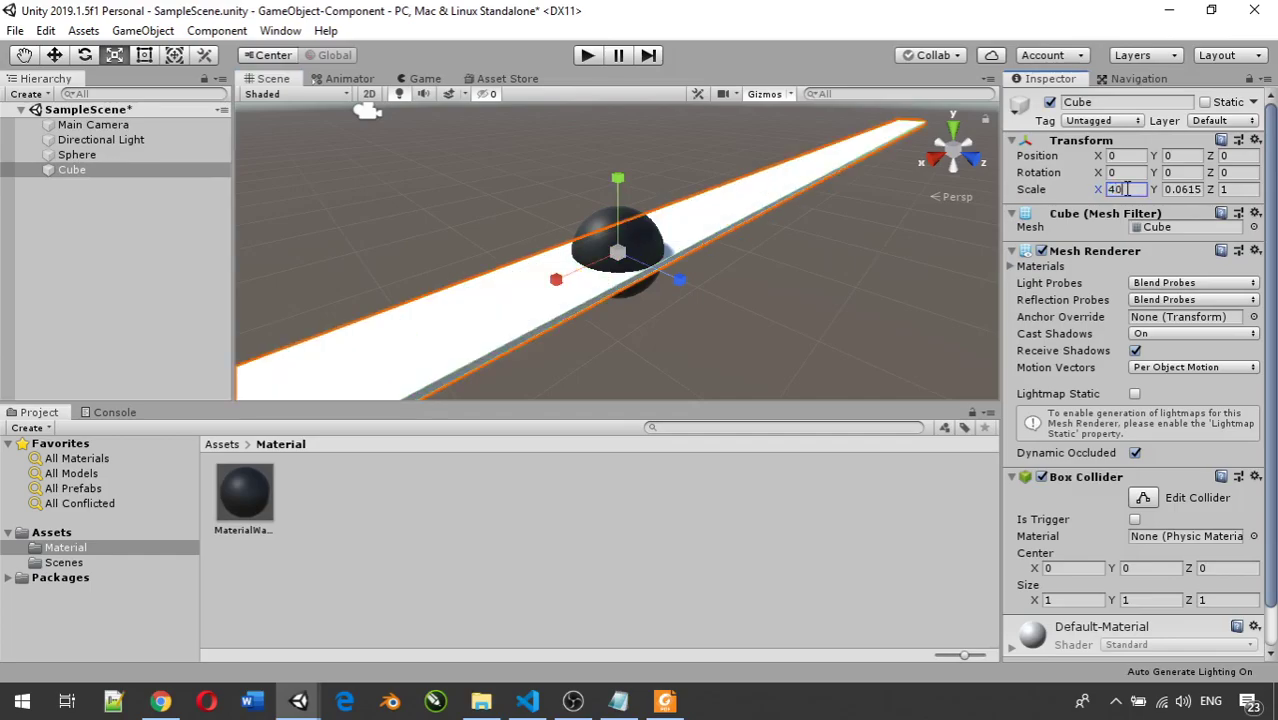
left_click(1241, 190)
type("40")
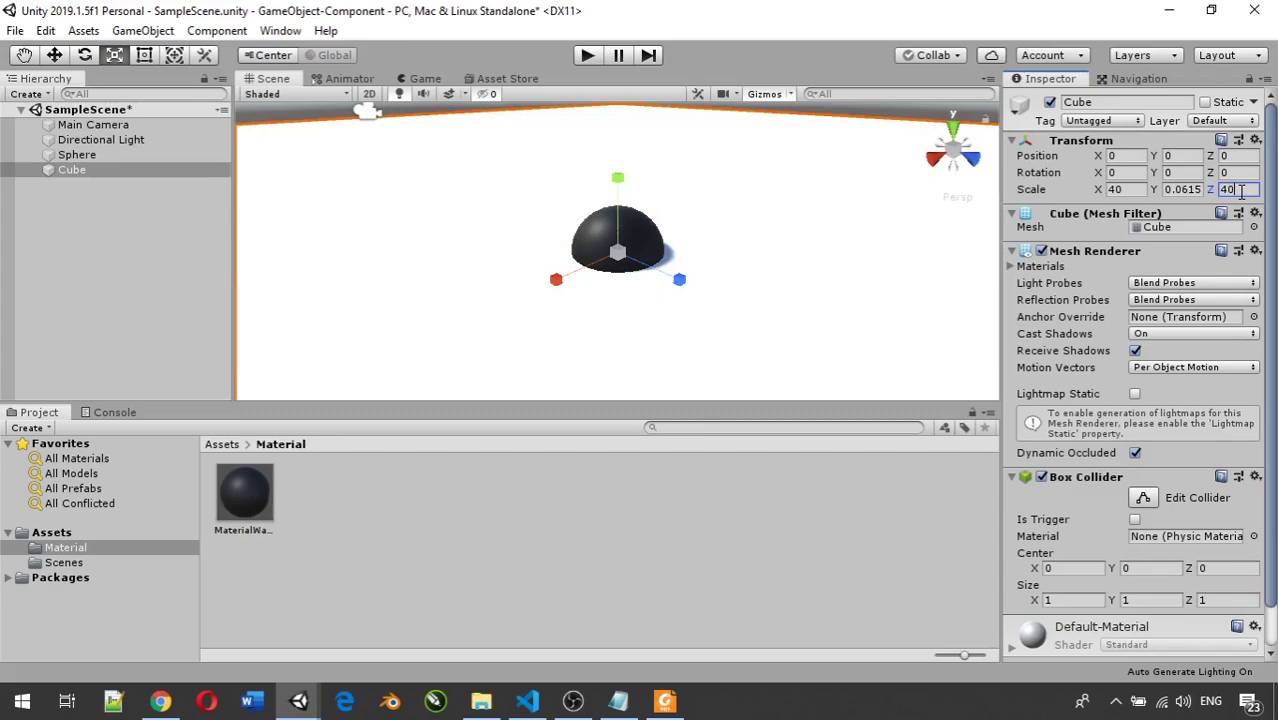
scroll(668, 175, "down", 6)
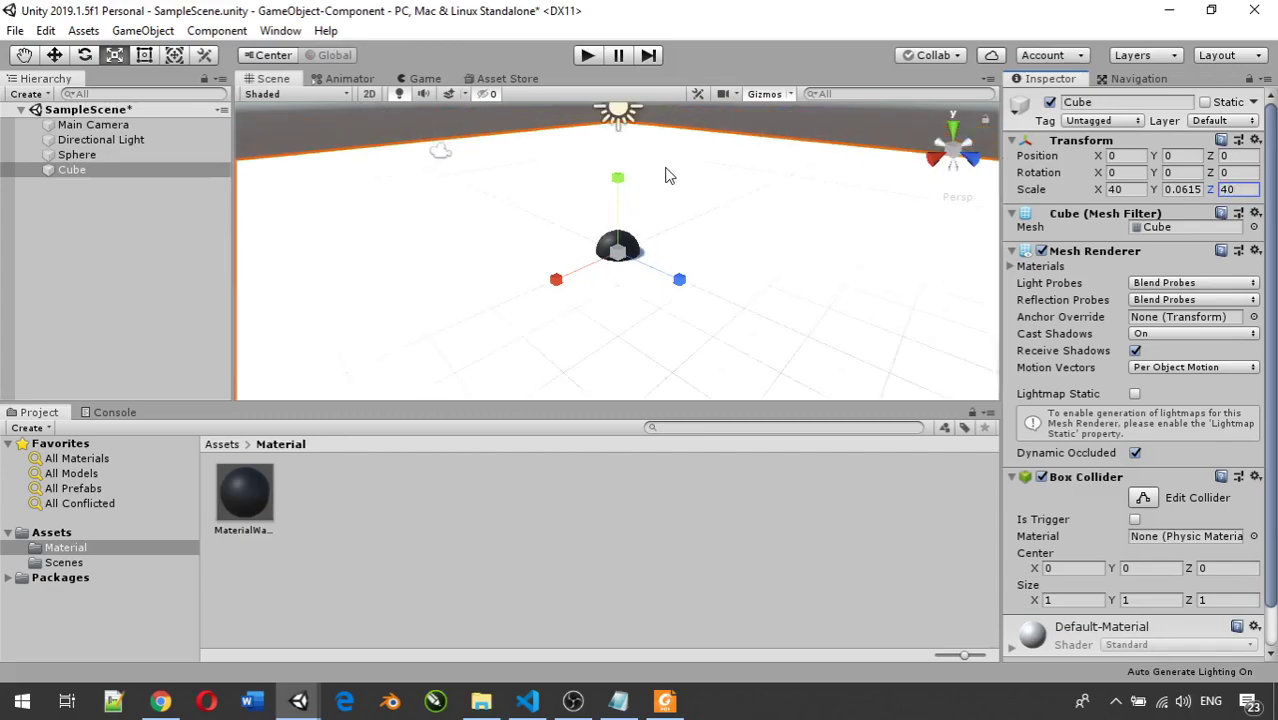
scroll(664, 192, "down", 3)
middle_click_drag(707, 312, 766, 199)
scroll(766, 200, "down", 4)
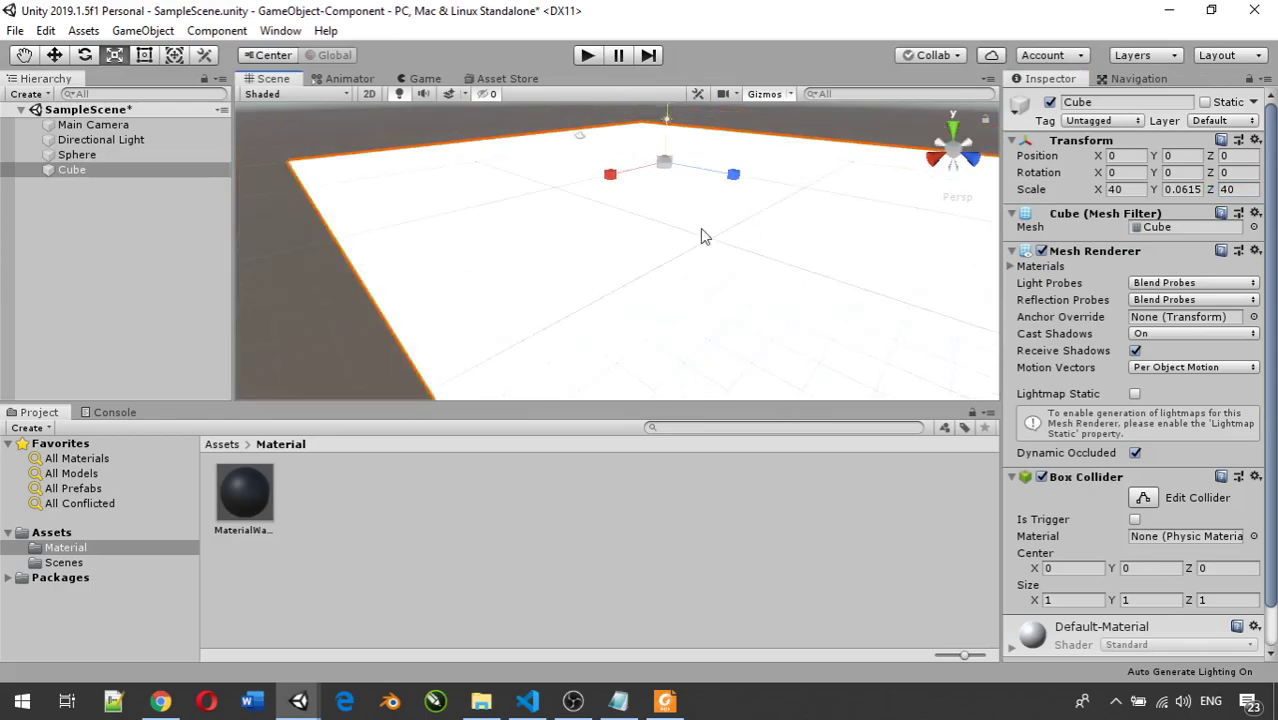
scroll(583, 260, "down", 1)
scroll(702, 290, "up", 1)
middle_click_drag(702, 290, 654, 338)
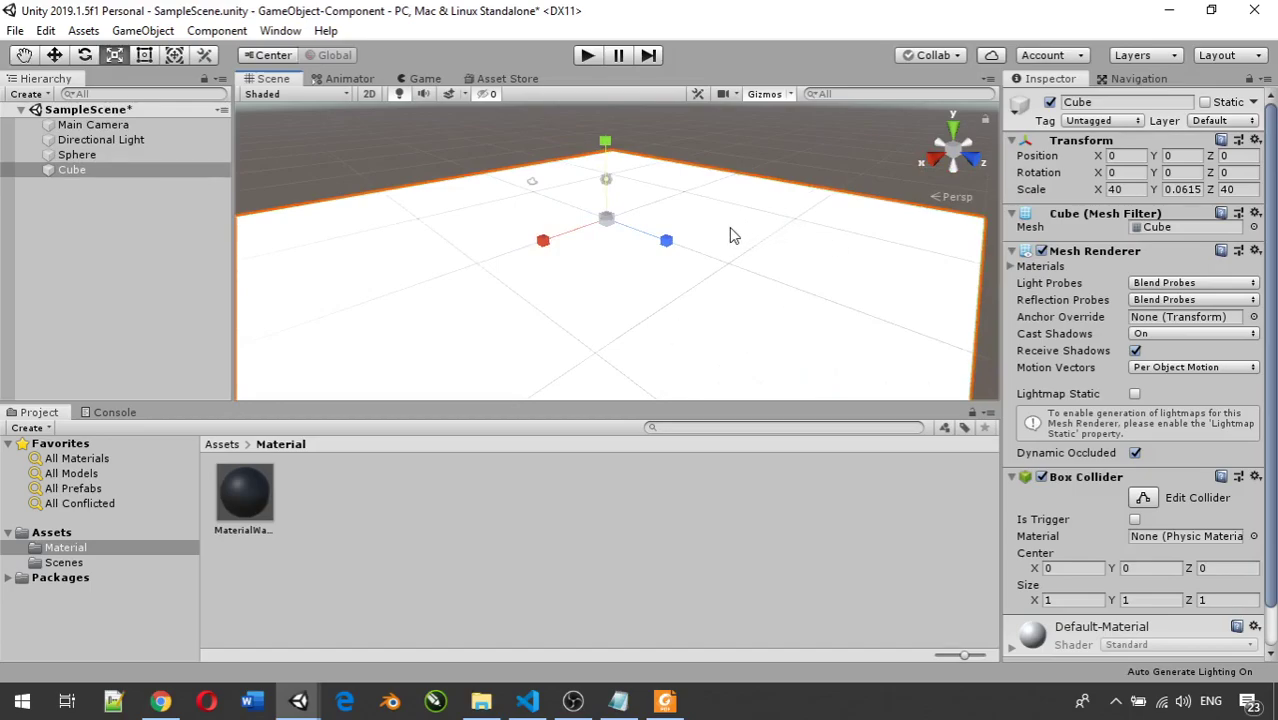
Create a new material named MaterialFloor in the Material folder of the project assets.
left_click(497, 455)
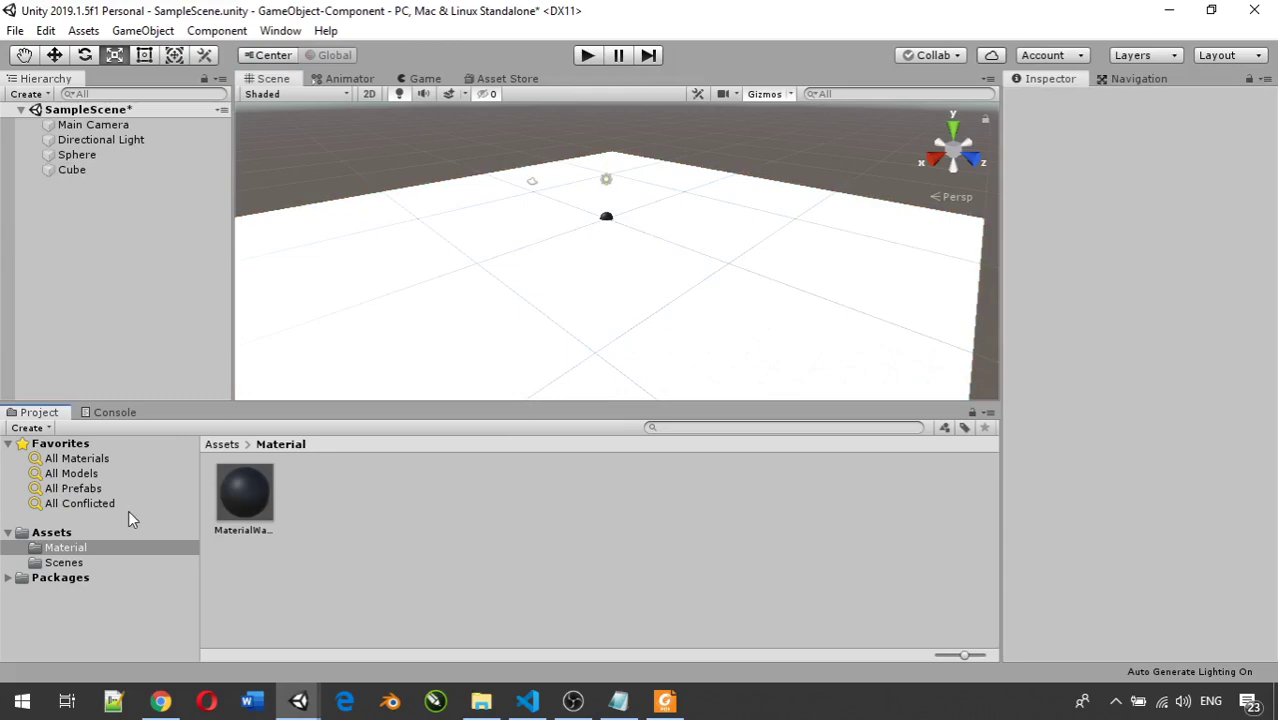
left_click(50, 532)
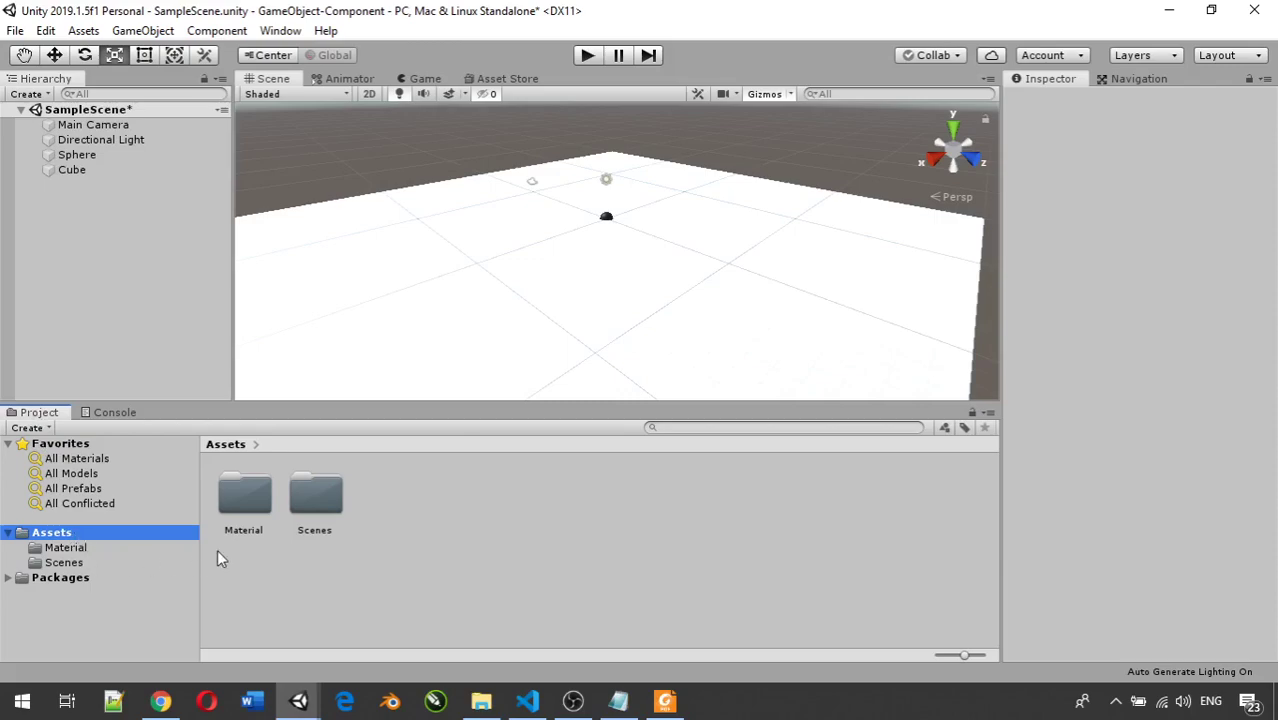
double_click(243, 510)
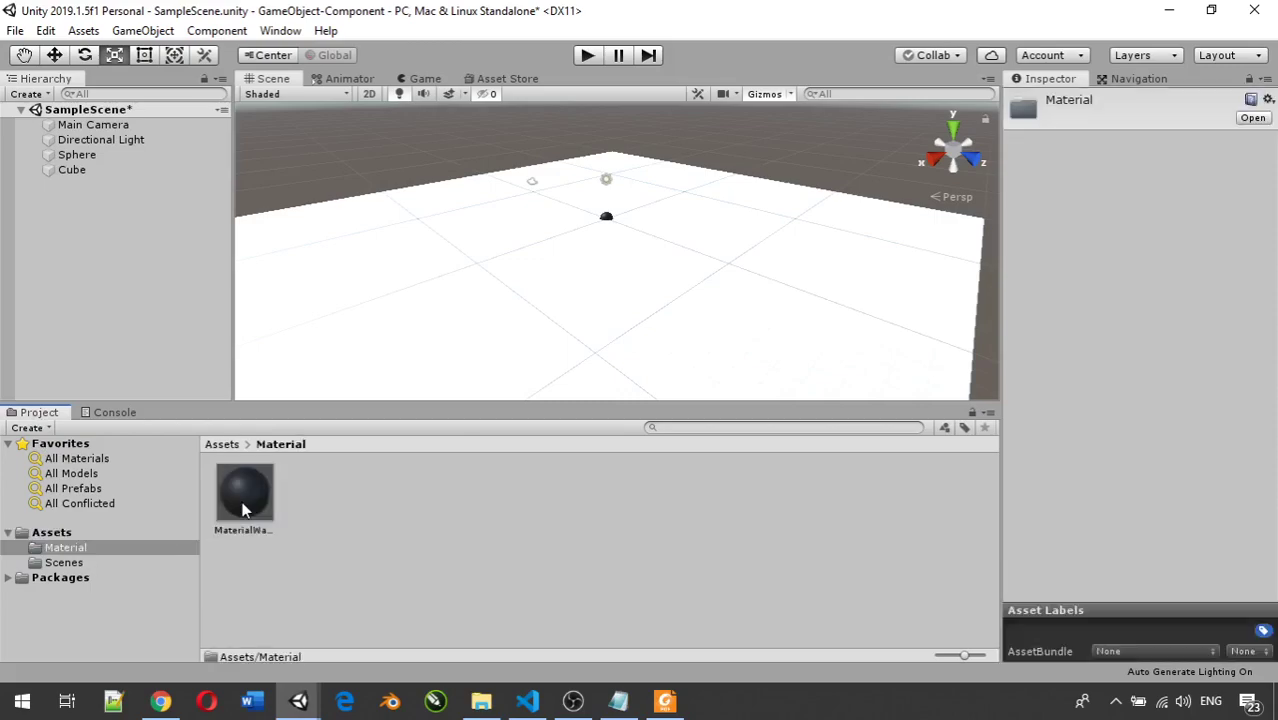
right_click(333, 533)
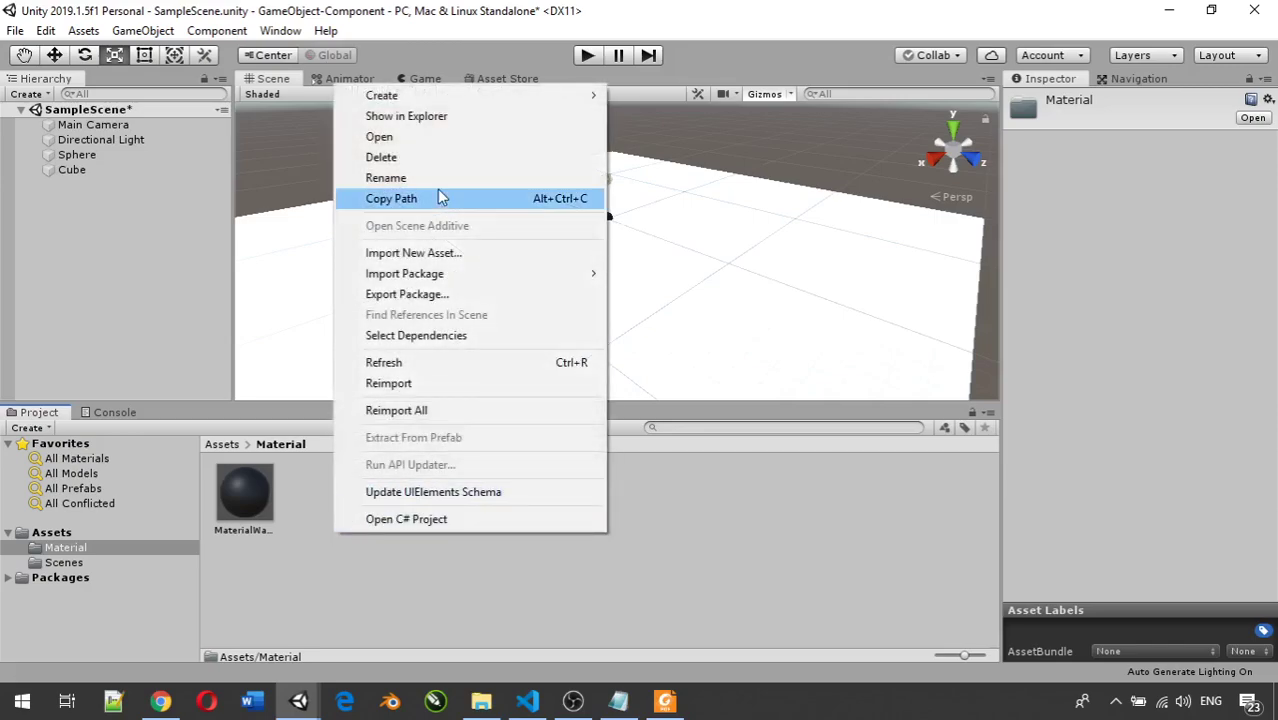
mouse_move(484, 98)
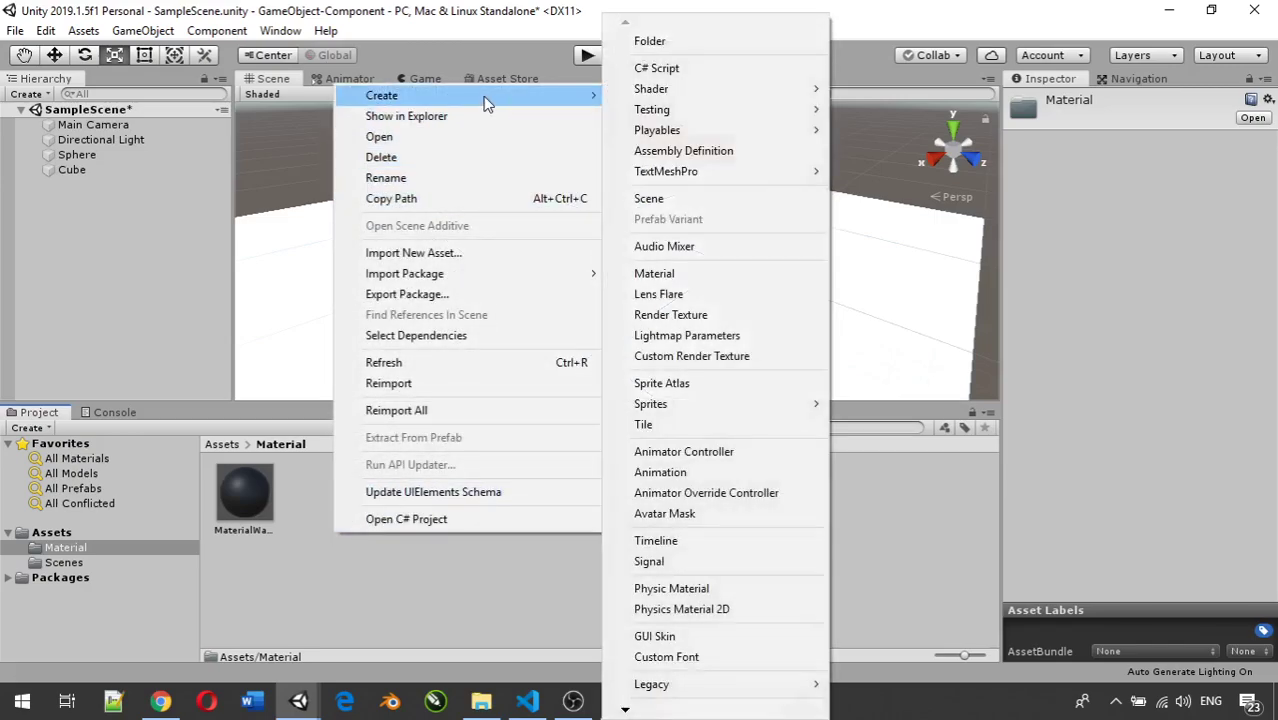
left_click(697, 274)
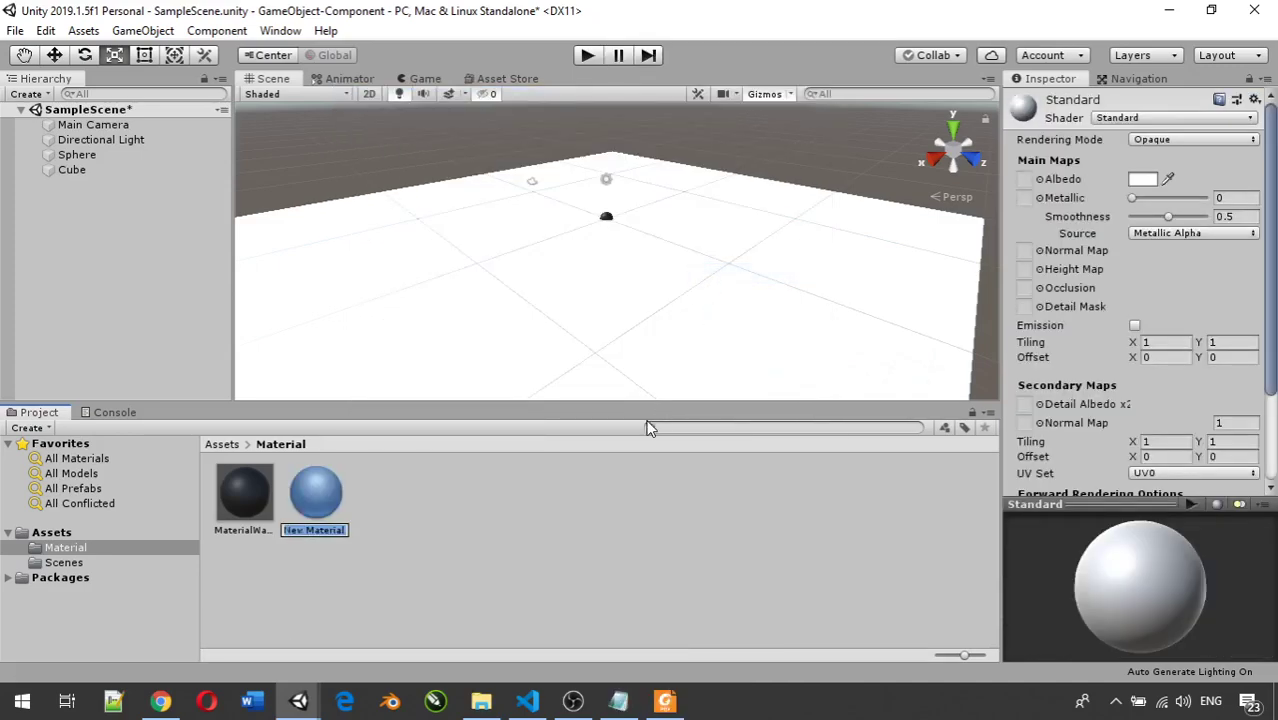
type("Ma")
type("ter")
type("ialF")
type("loor")
key("BackSpace")
key("BackSpace")
type("or")
key("Return")
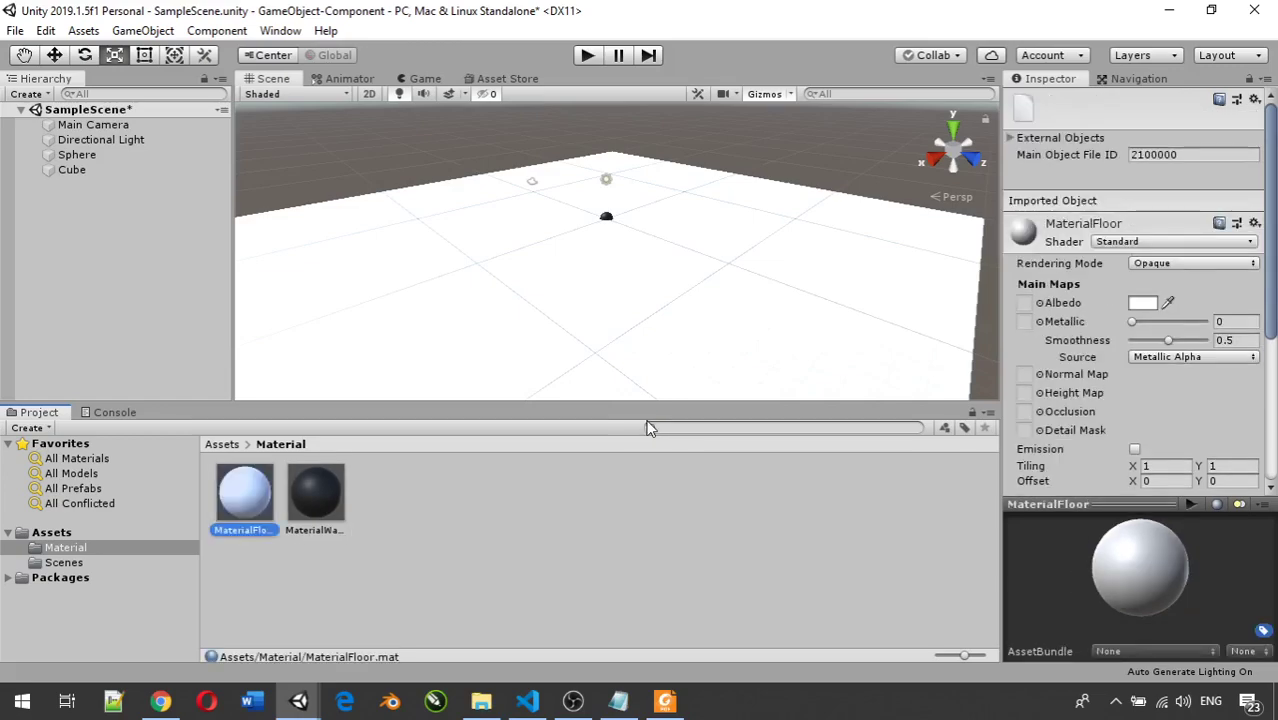
Set the albedo colour of MaterialFloor to light green, hexadecimal 77F848.
left_click(1141, 304)
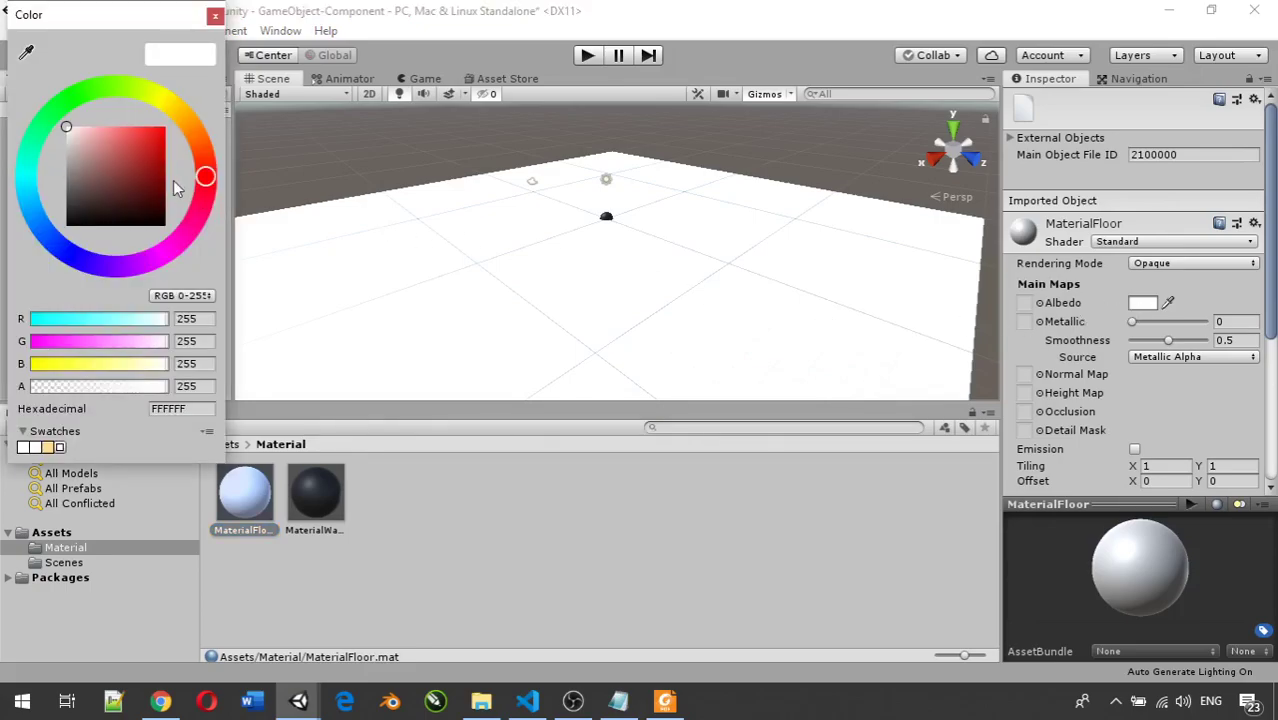
left_click_drag(135, 89, 93, 89)
left_click_drag(122, 142, 138, 130)
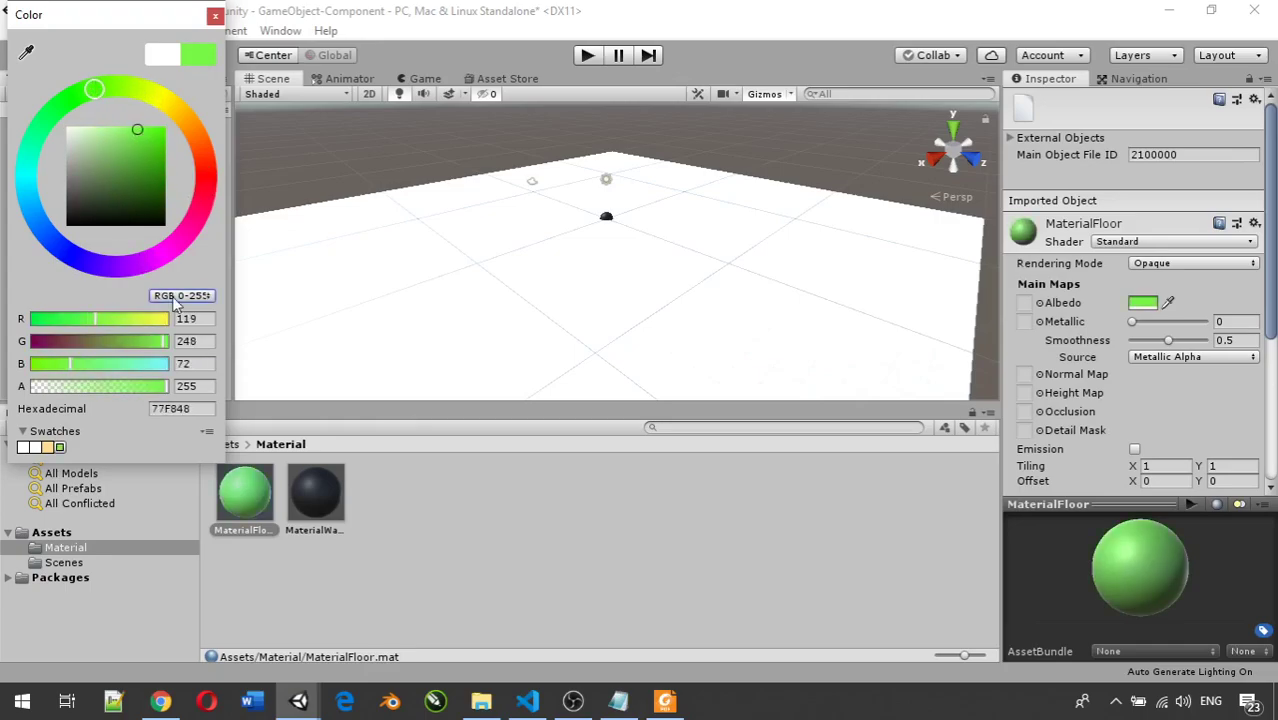
left_click(215, 16)
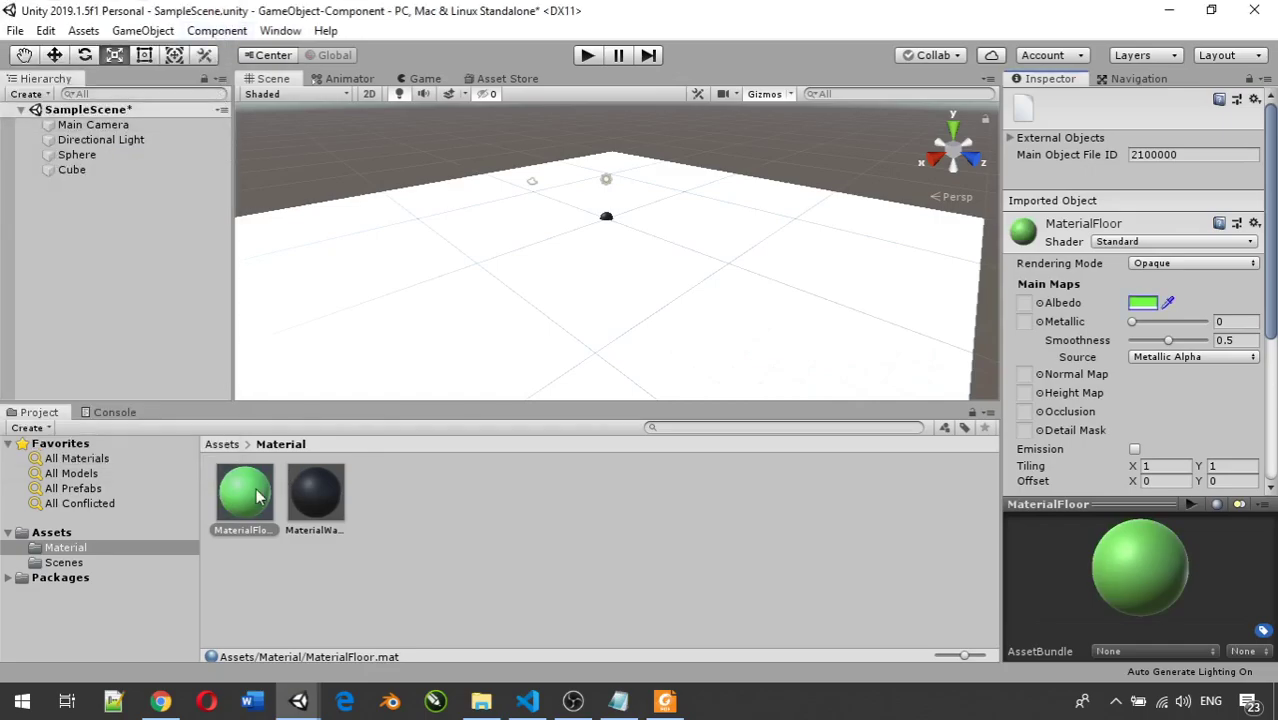
Apply MaterialFloor to the flattened cube in the scene.
left_click(248, 487)
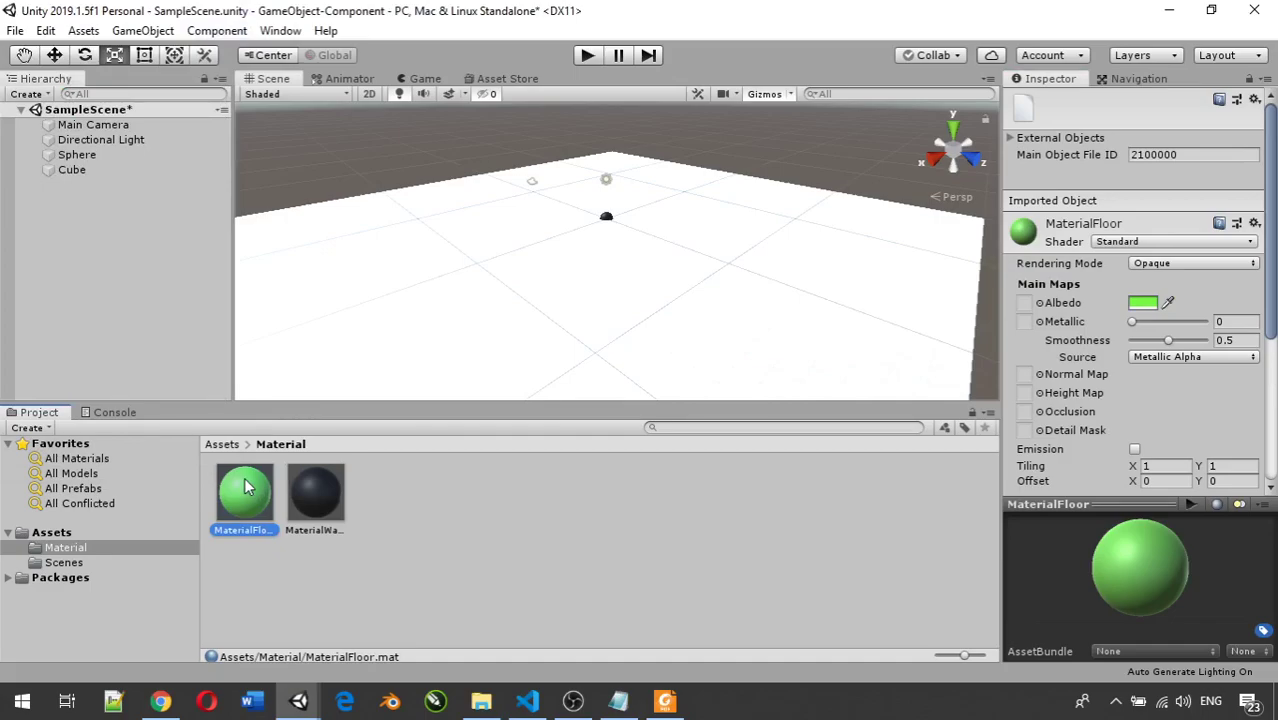
left_click_drag(248, 487, 362, 382)
left_click_drag(409, 337, 444, 314)
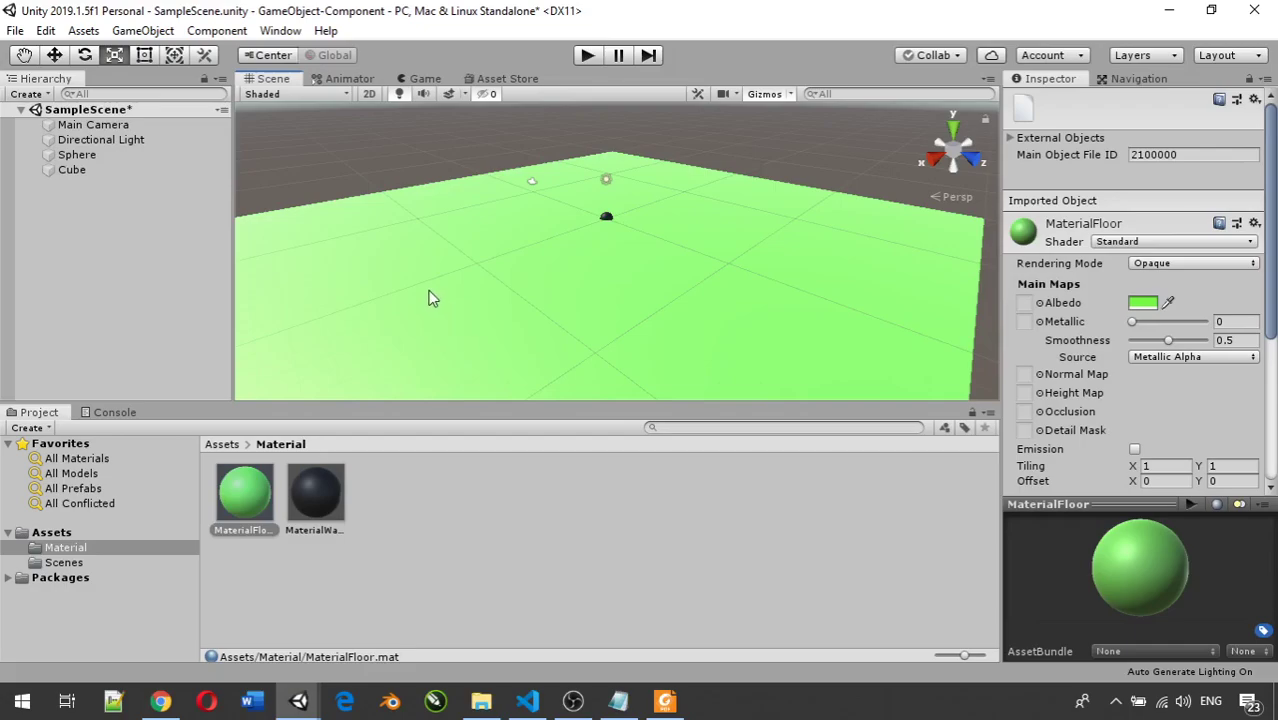
Raise the sphere above the green floor with the Move tool to a Y position of 1.22.
scroll(653, 323, "down", 8)
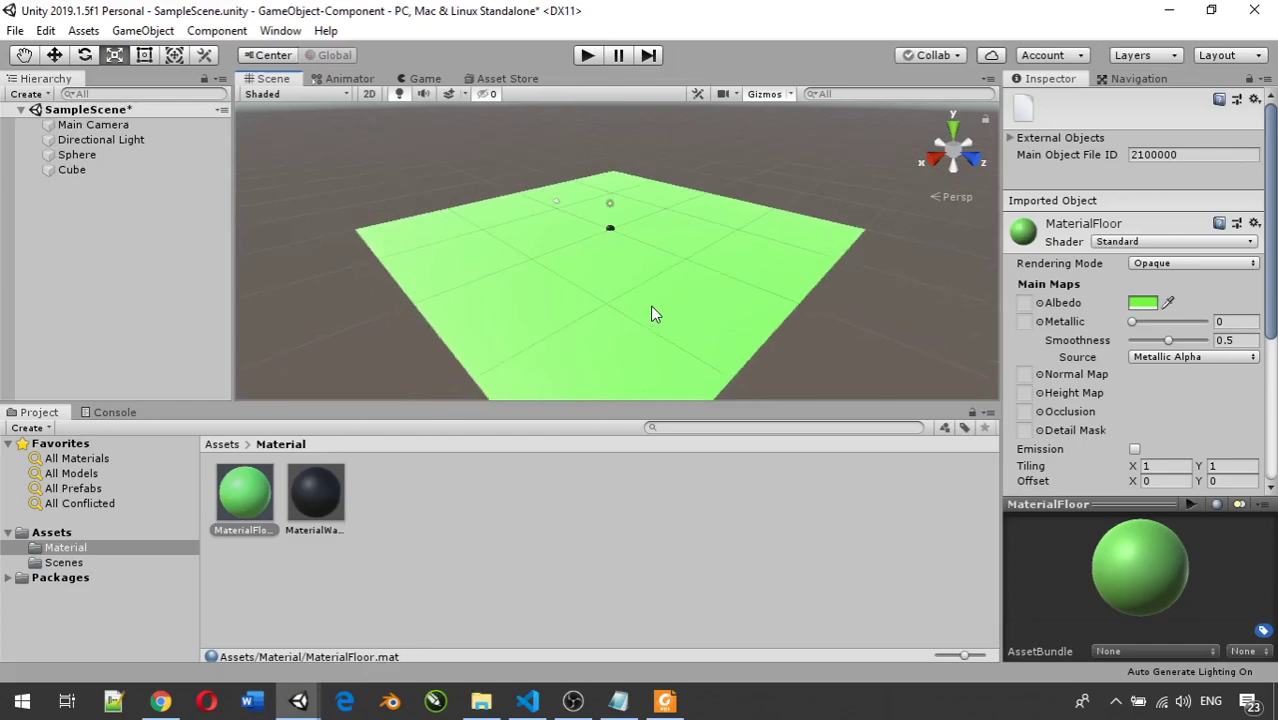
middle_click_drag(653, 323, 582, 240)
scroll(582, 245, "up", 8)
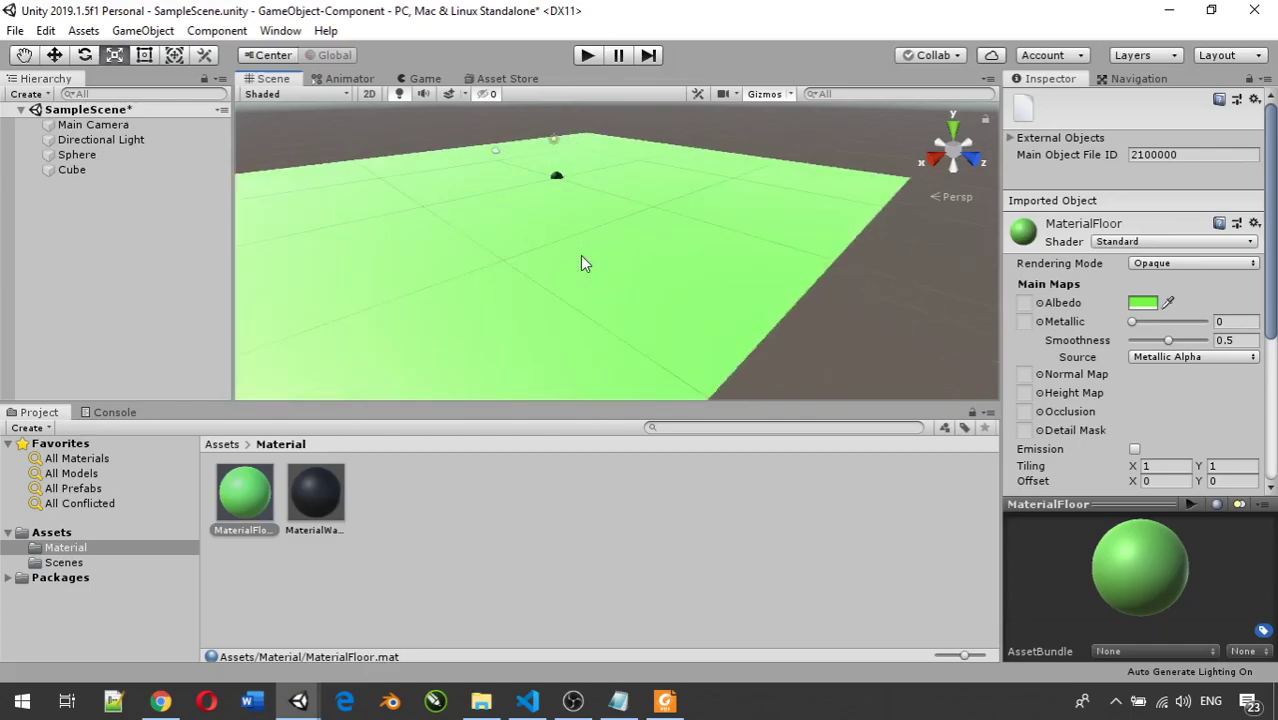
scroll(703, 376, "down", 3)
right_click_drag(688, 267, 623, 199)
scroll(626, 267, "up", 8)
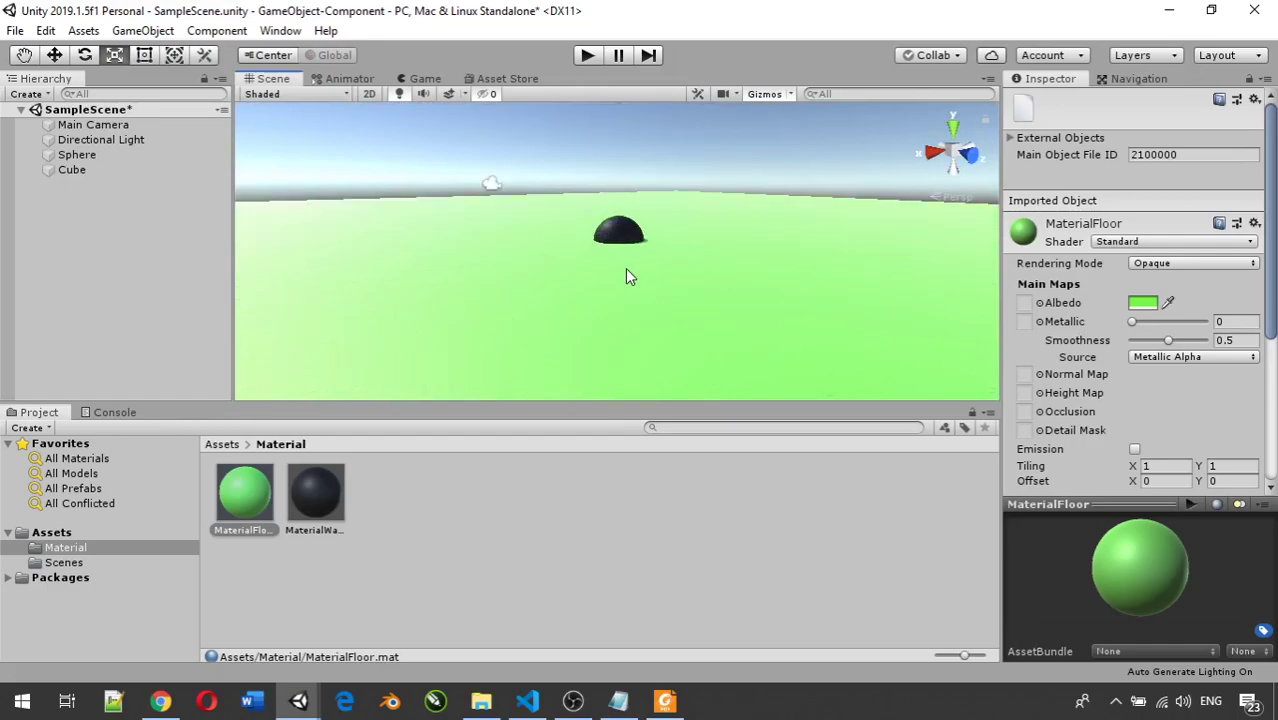
left_click(77, 156)
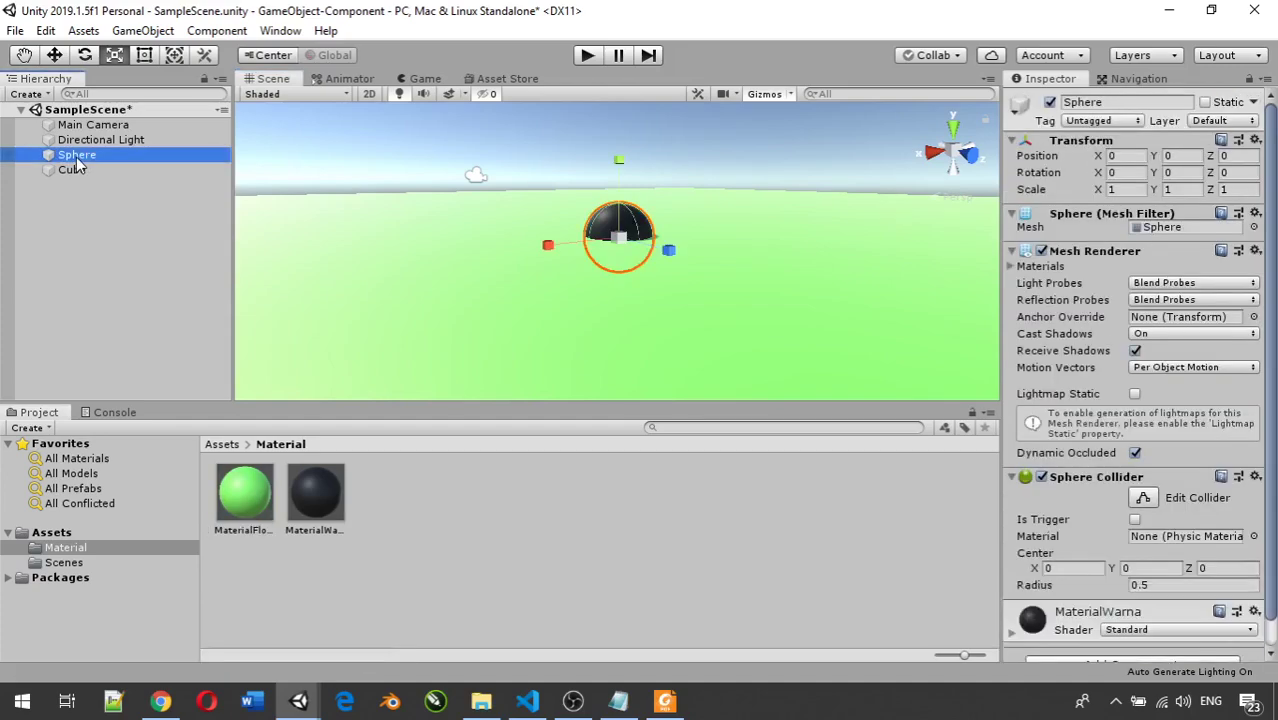
left_click(56, 58)
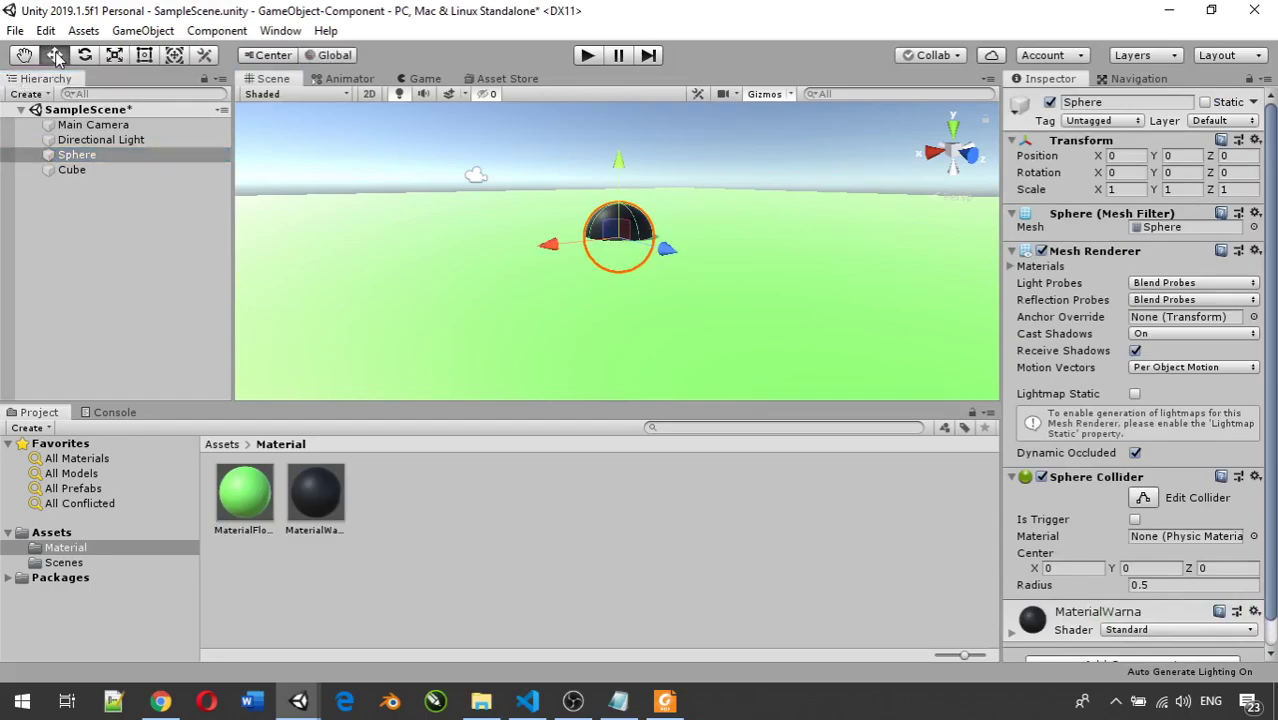
left_click_drag(621, 163, 621, 79)
Select the main camera and compare its placement in the scene with what the game view shows of the sphere and floor.
left_click_drag(617, 210, 538, 316, "alt")
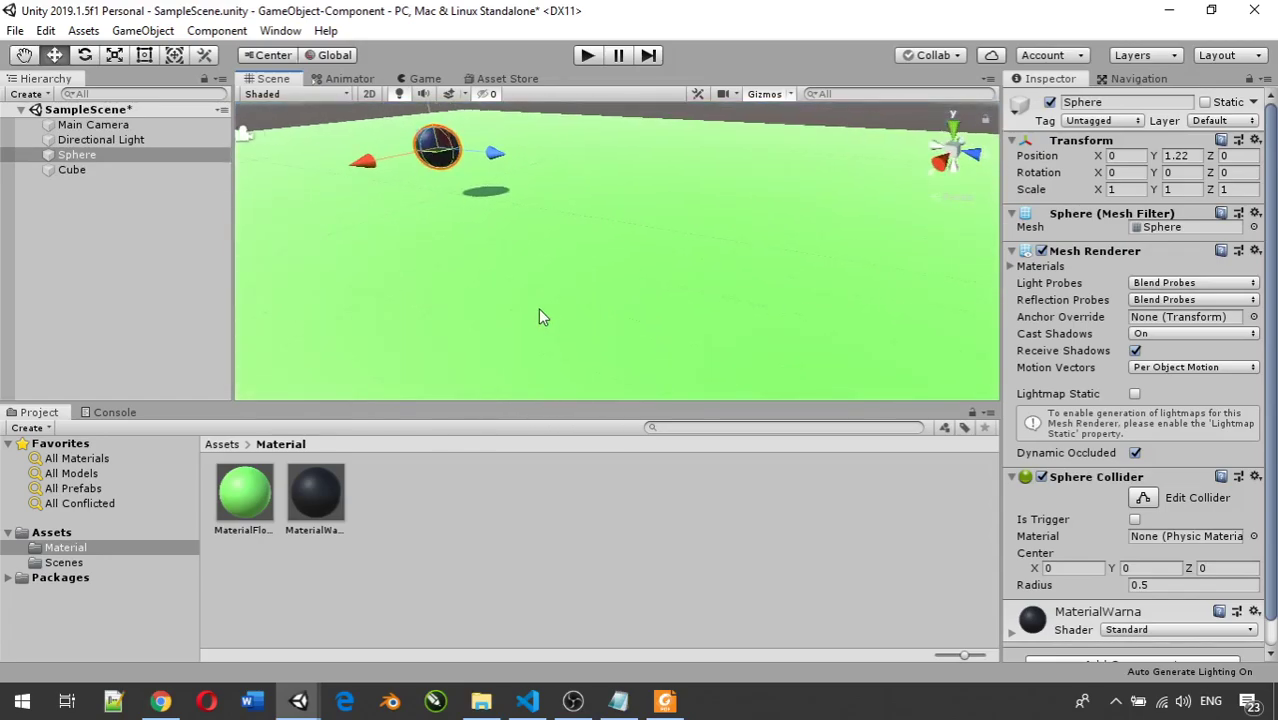
left_click_drag(436, 298, 531, 346, "alt")
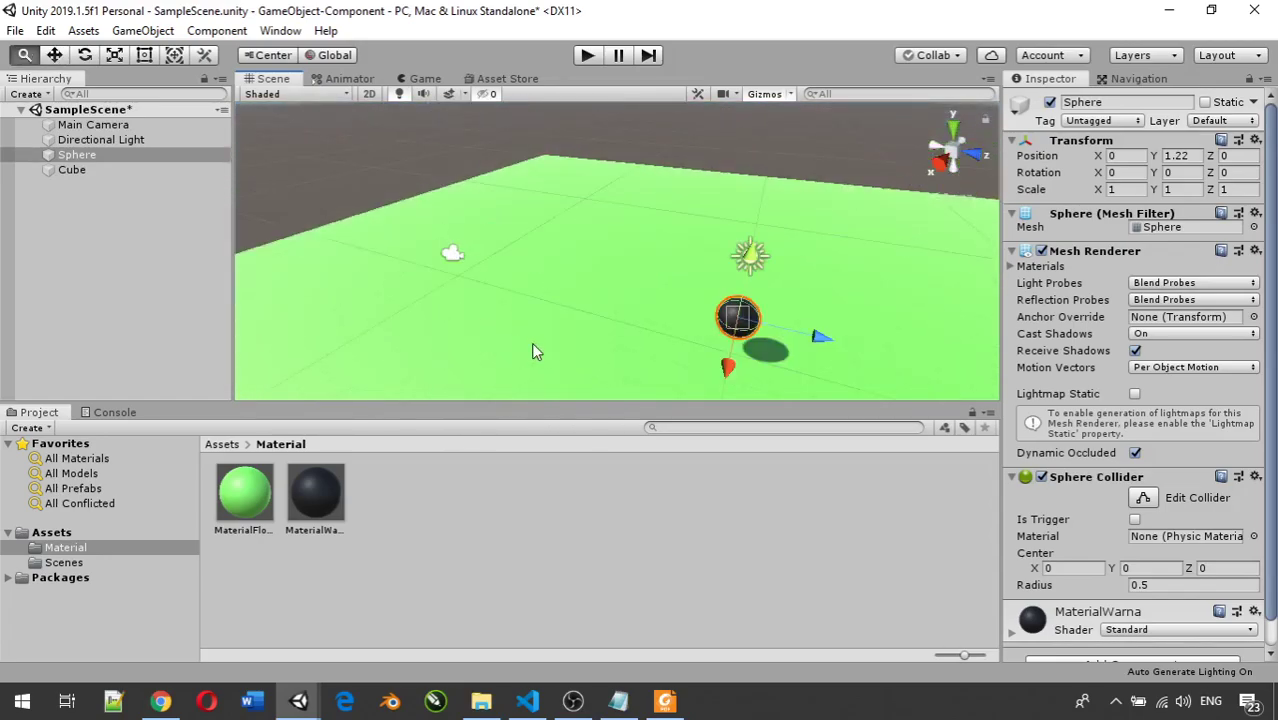
middle_click_drag(531, 342, 531, 321)
left_click(501, 206)
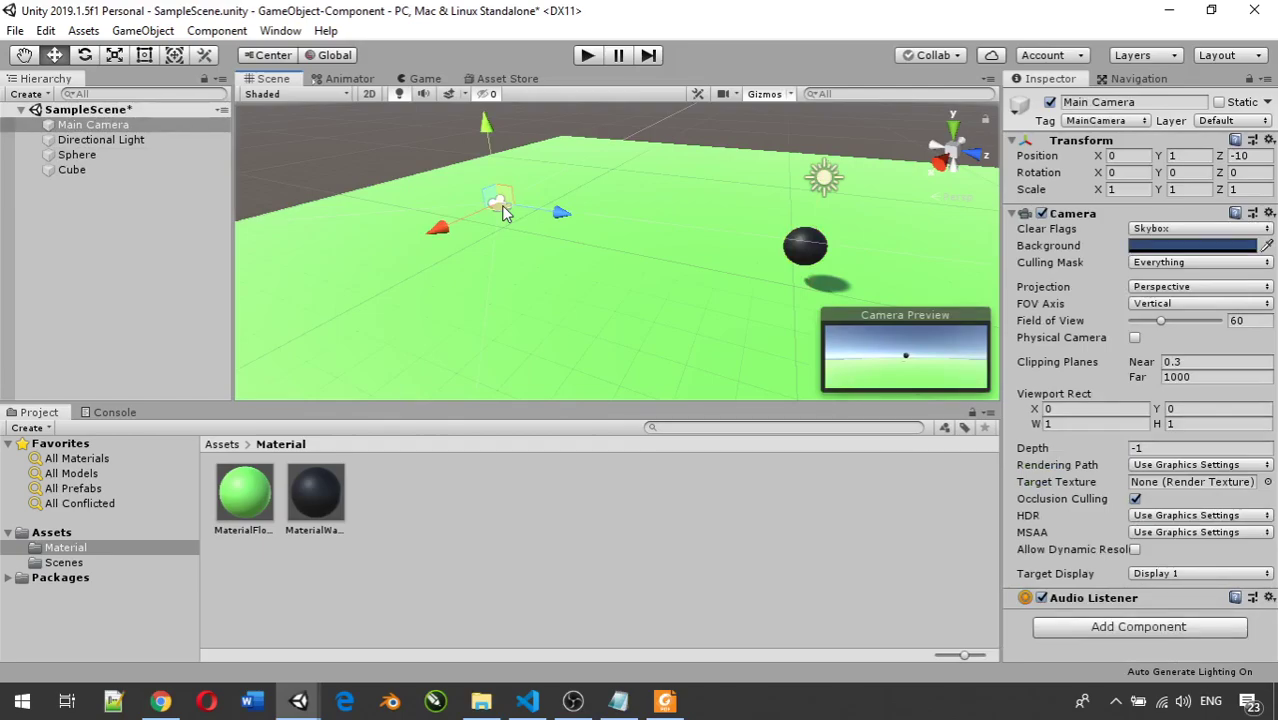
left_click(422, 79)
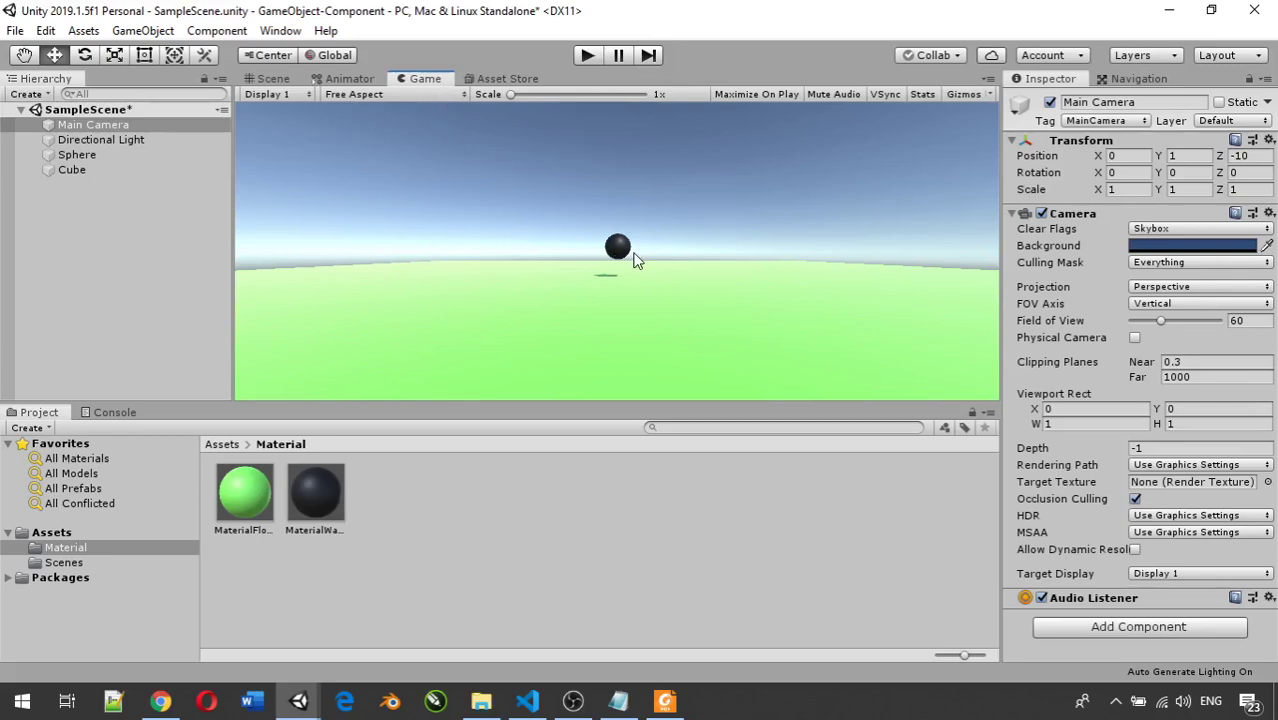
left_click(272, 80)
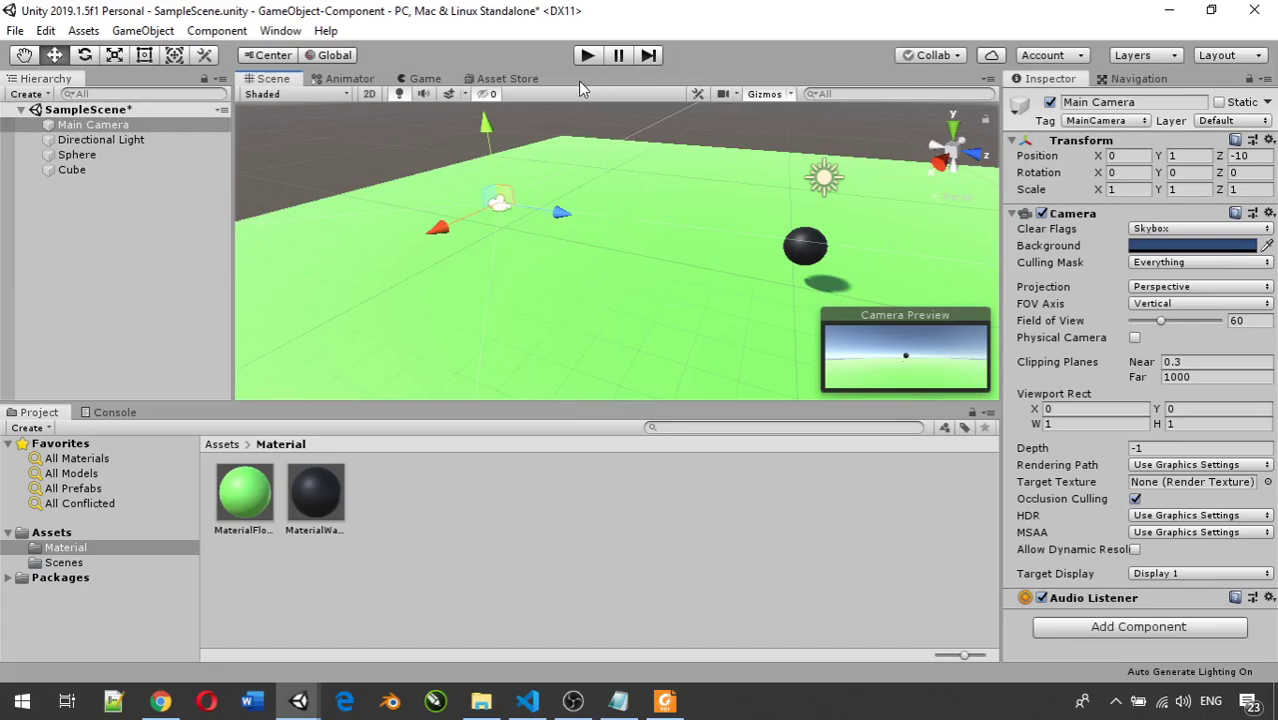
left_click(425, 78)
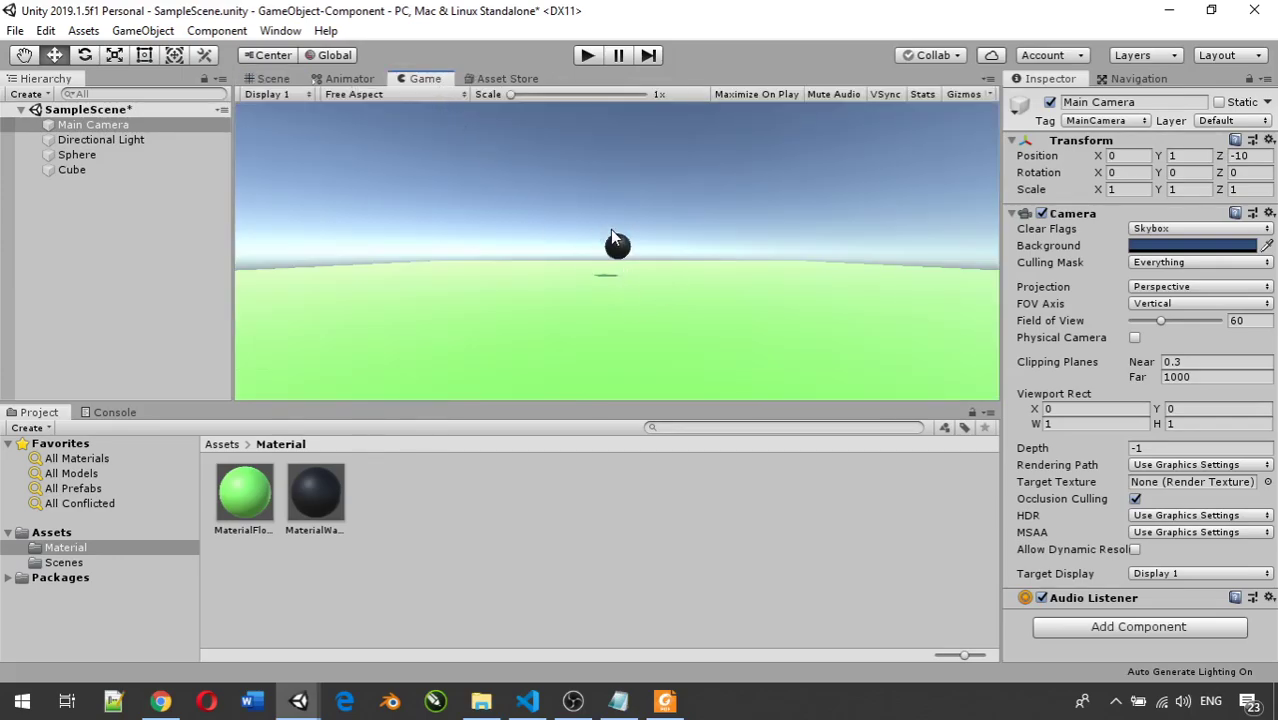
left_click(270, 84)
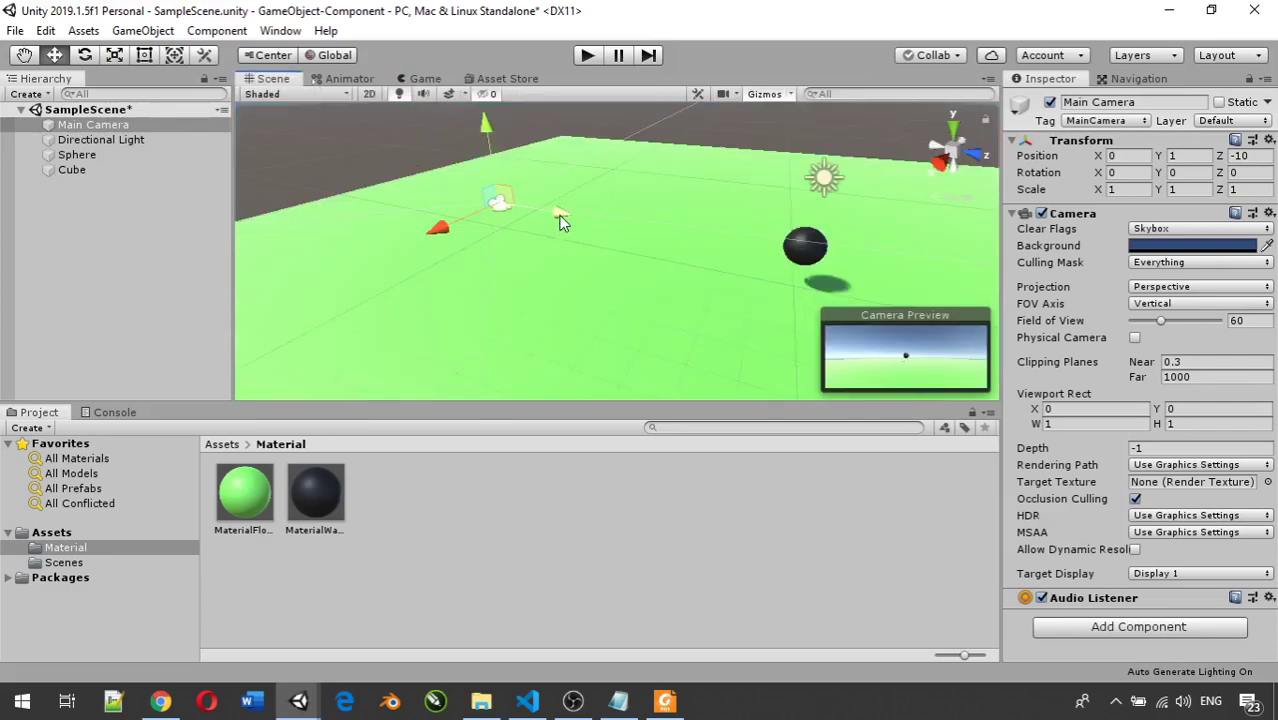
left_click(424, 78)
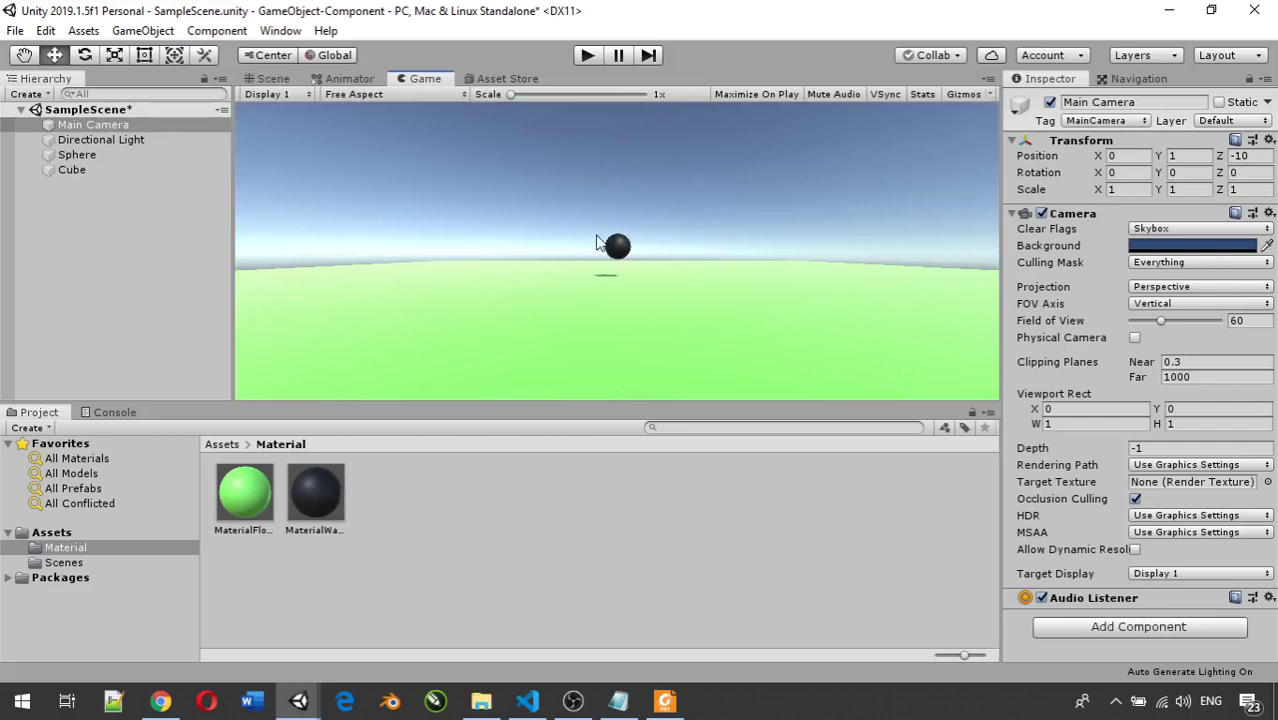
Inspect the components of the sphere, directional light and cube in the scene, including the mesh renderers and colliders.
left_click(276, 78)
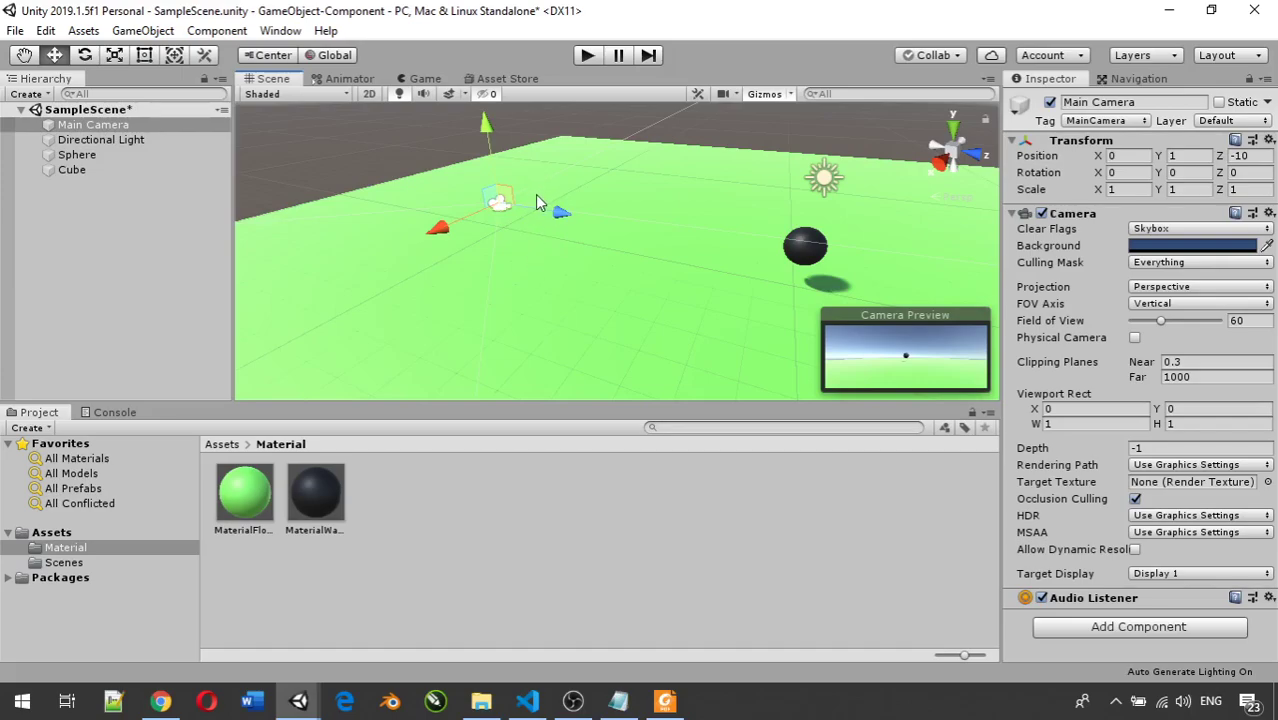
left_click(94, 160)
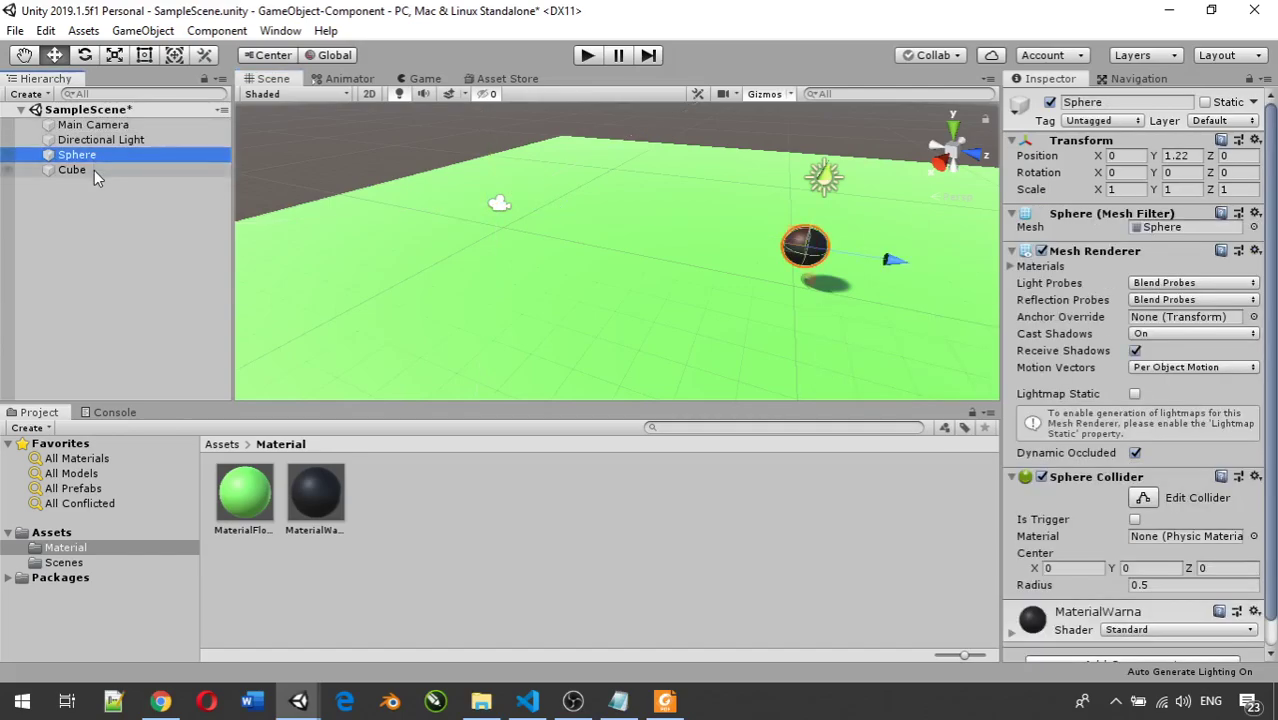
left_click(94, 172)
left_click(87, 143)
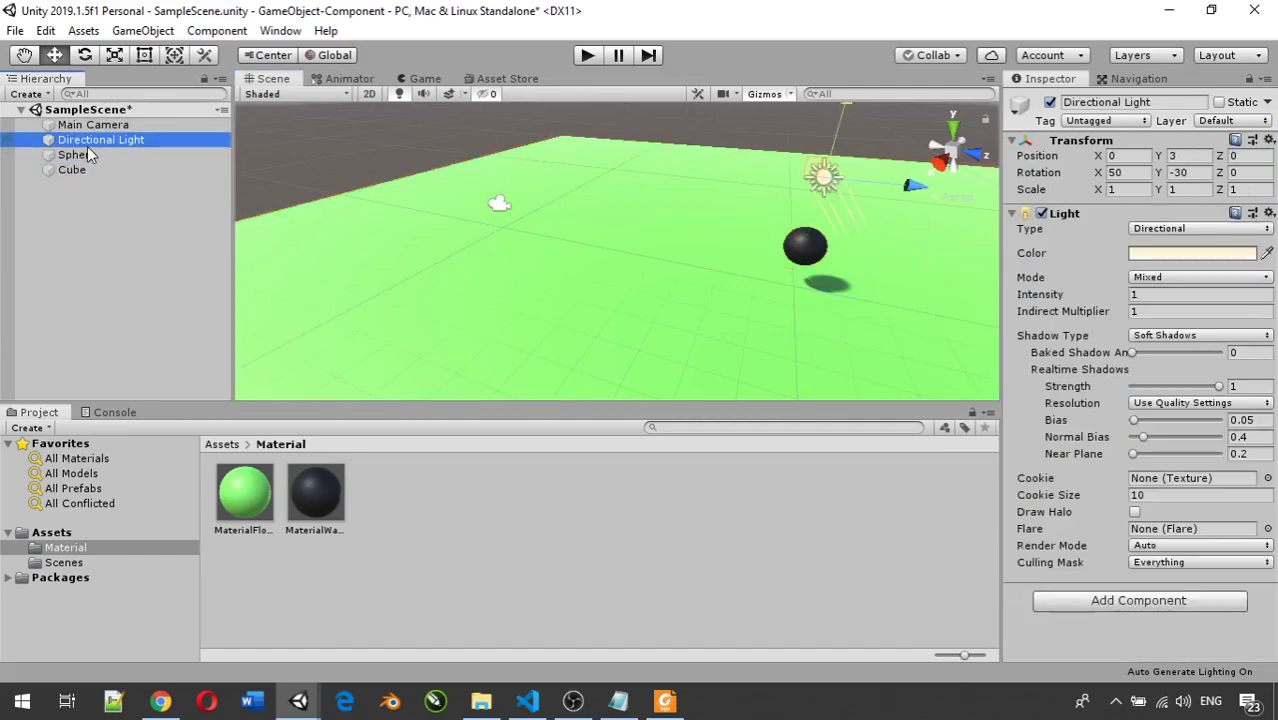
left_click(87, 156)
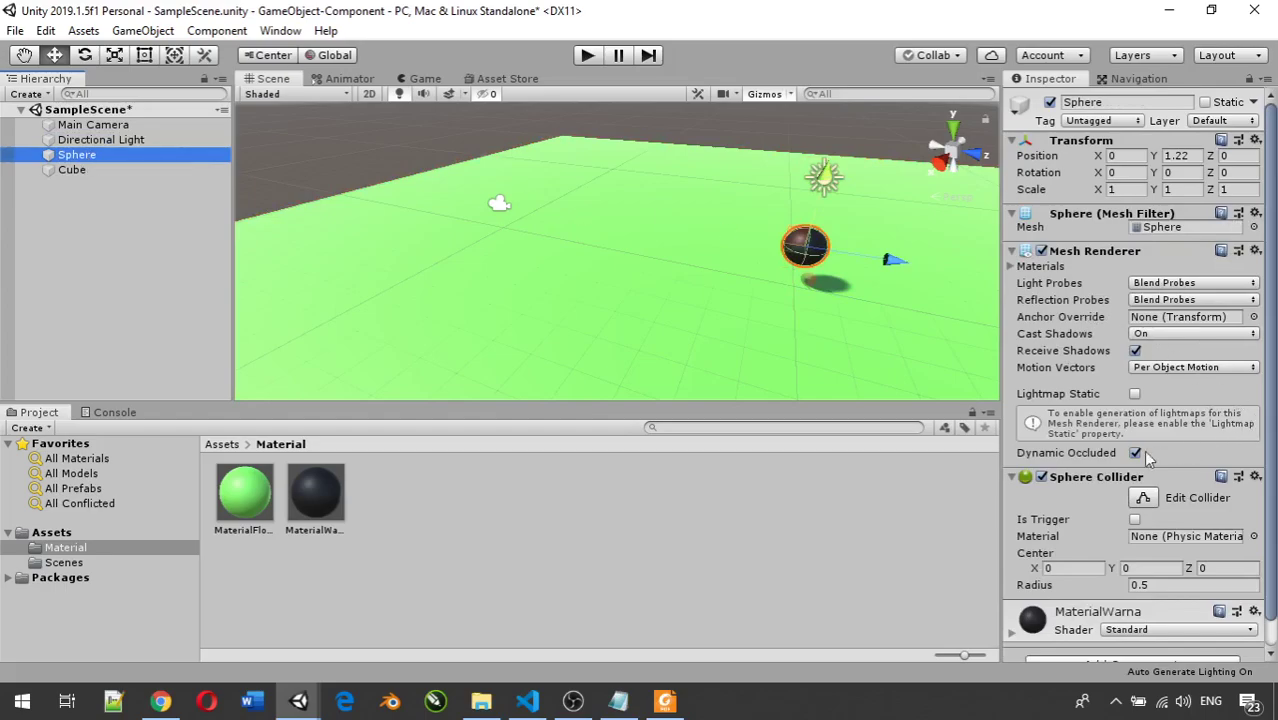
scroll(1081, 475, "down", 1)
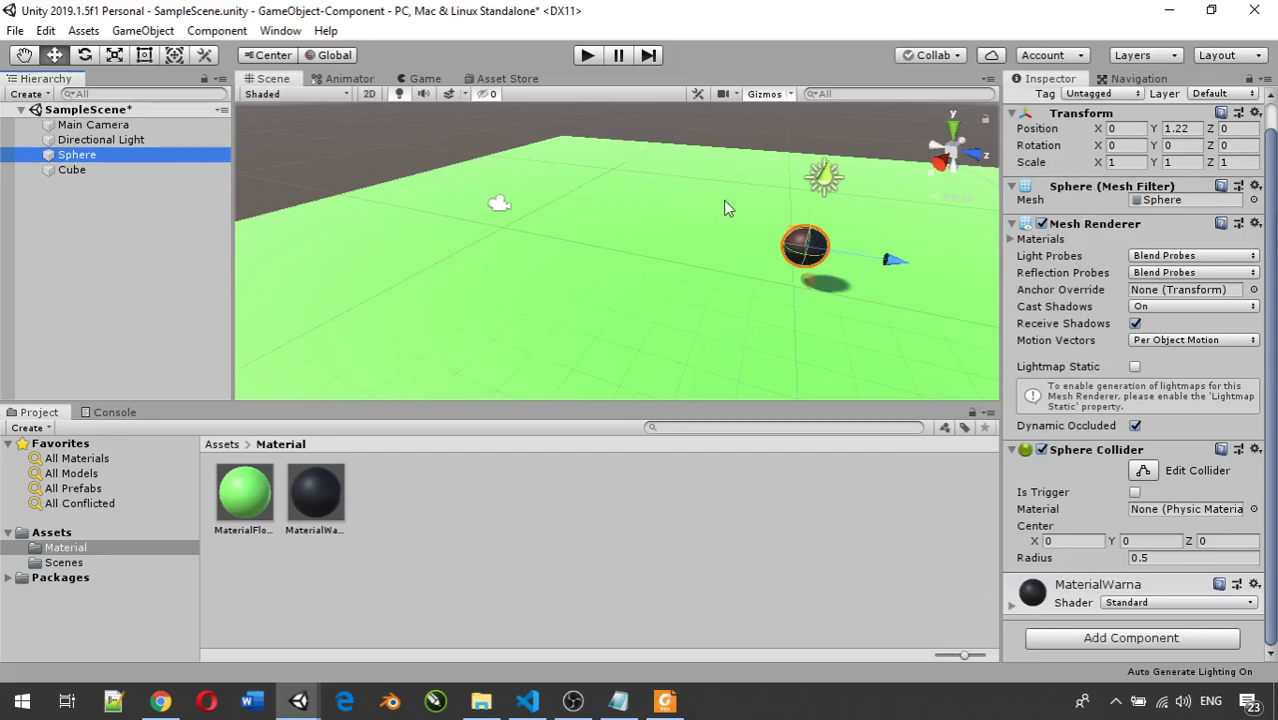
left_click(107, 169)
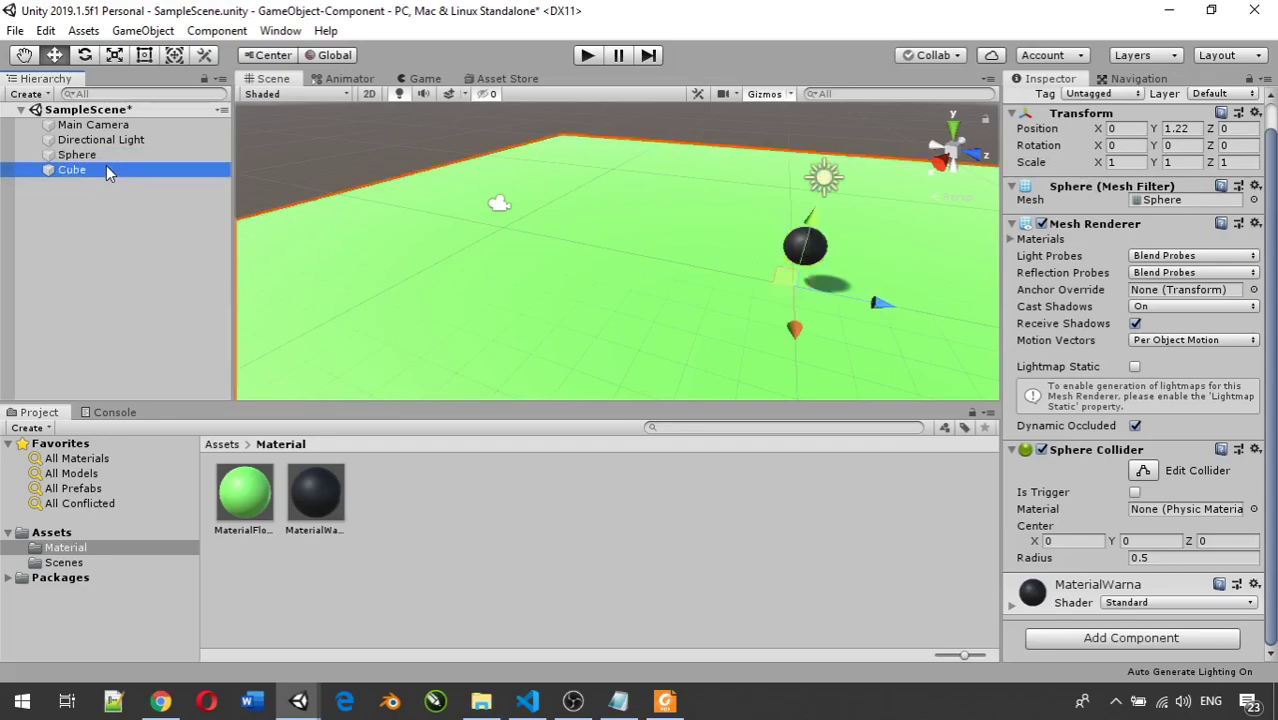
scroll(1191, 321, "down", 1)
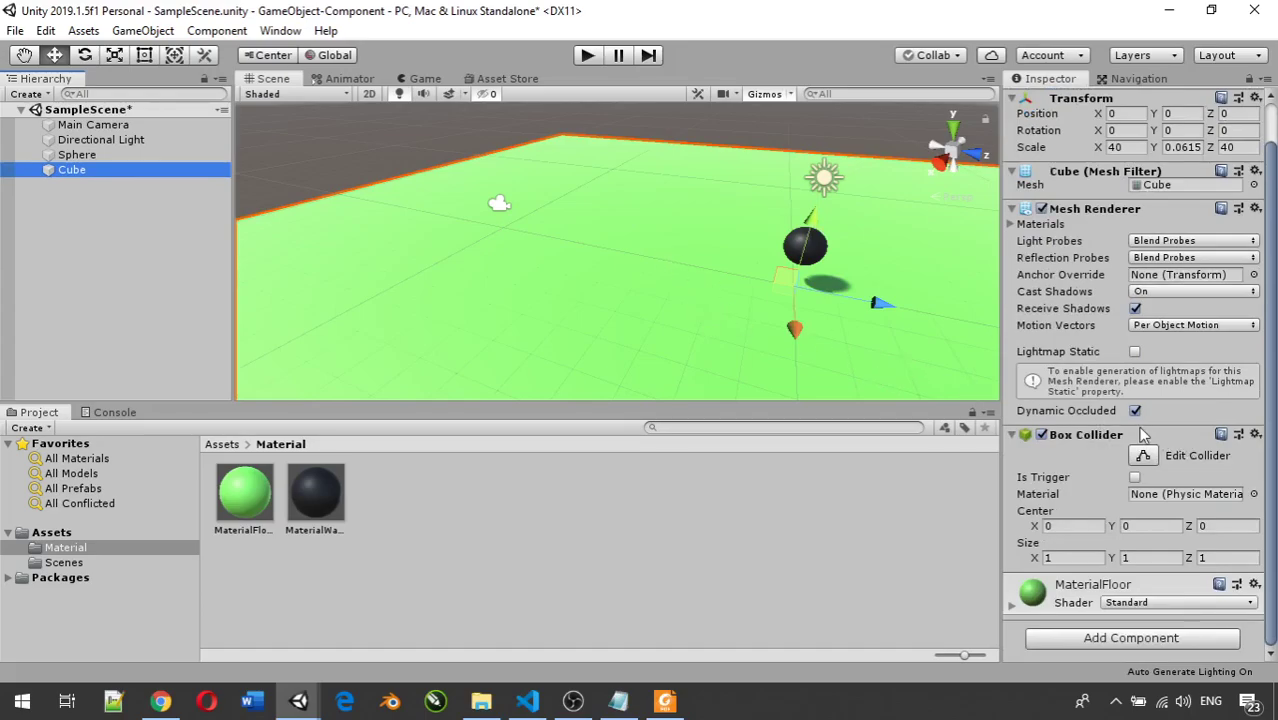
left_click(141, 156)
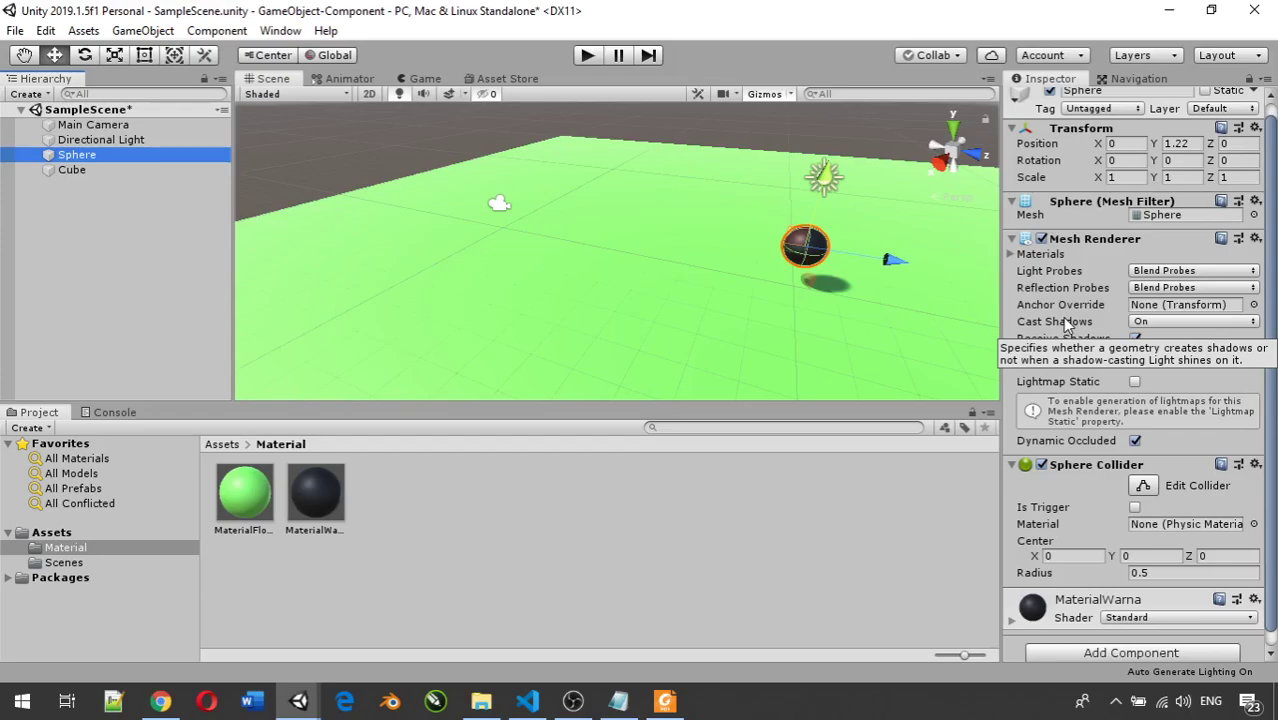
Run the scene in play mode to check how the sphere behaves without a Rigidbody, and stop the run.
left_click_drag(580, 208, 515, 242, "alt")
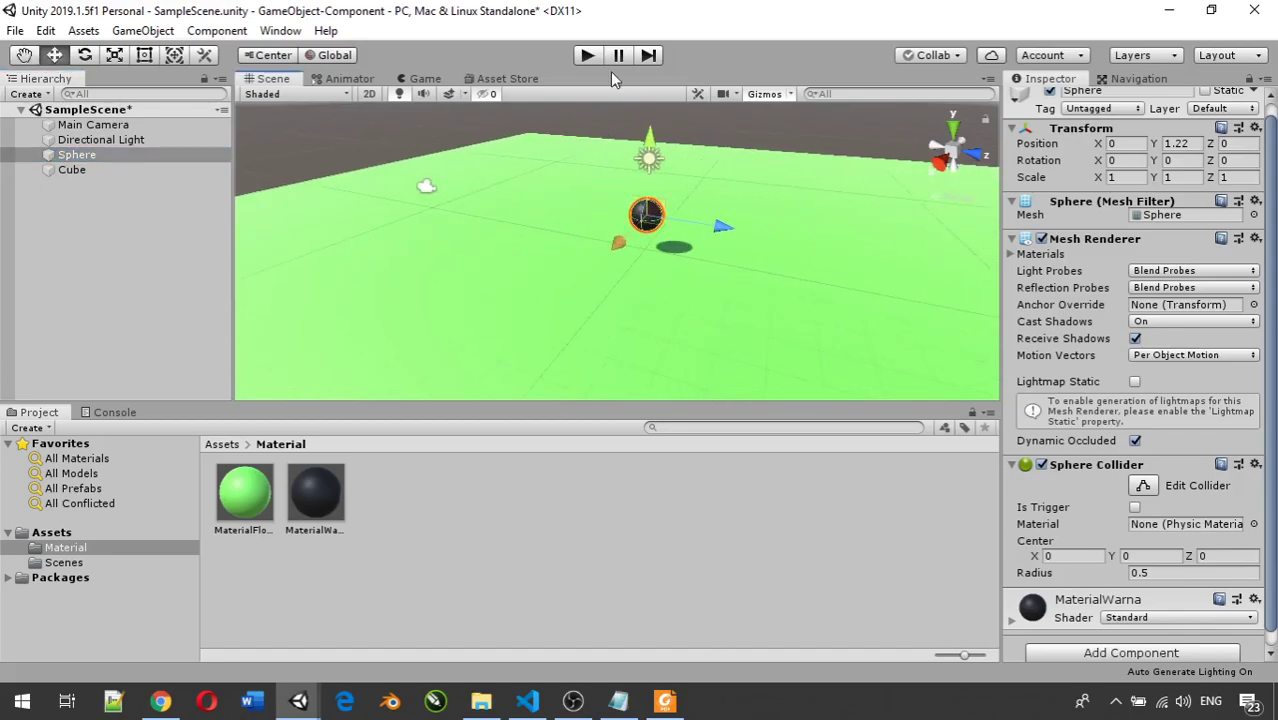
left_click(586, 56)
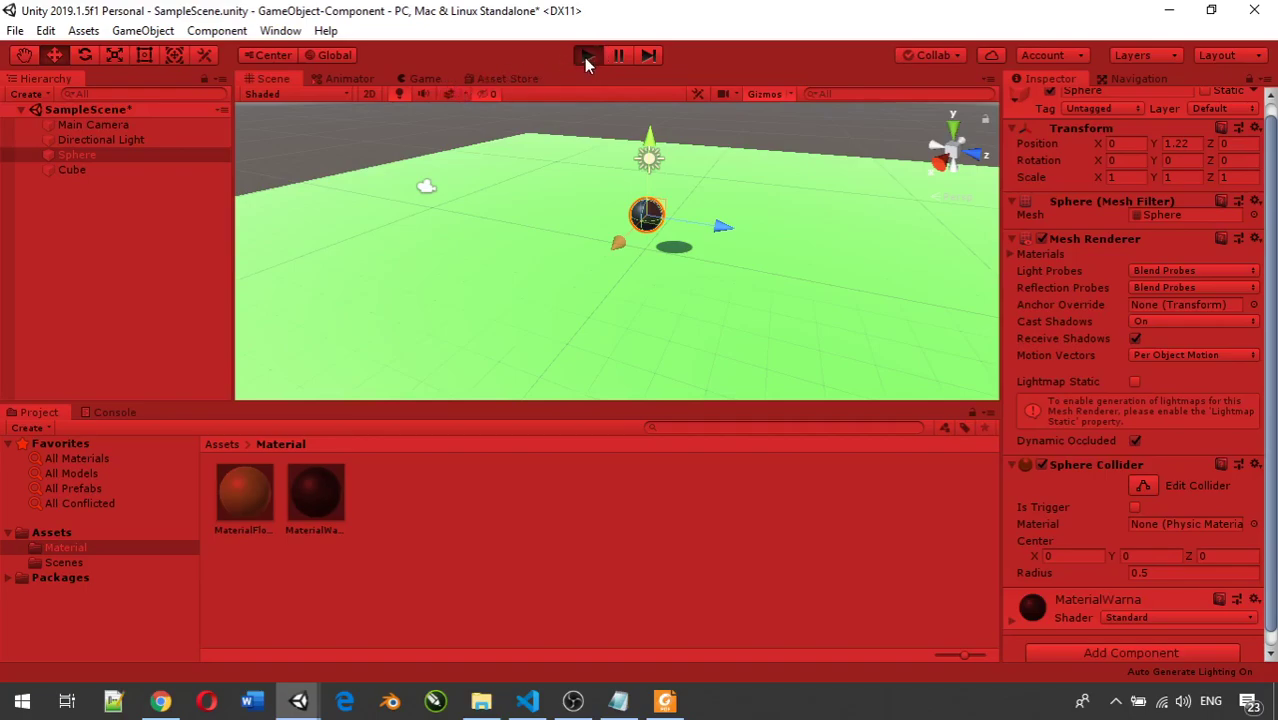
left_click(593, 64)
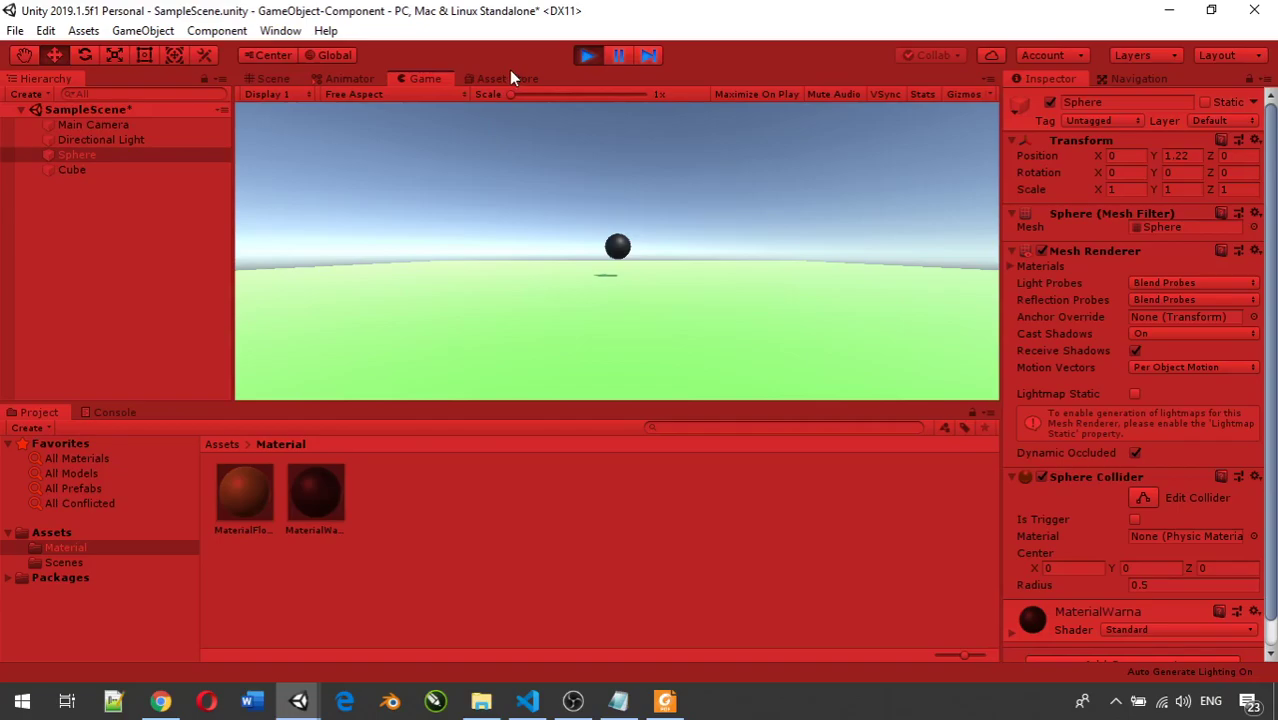
left_click(587, 57)
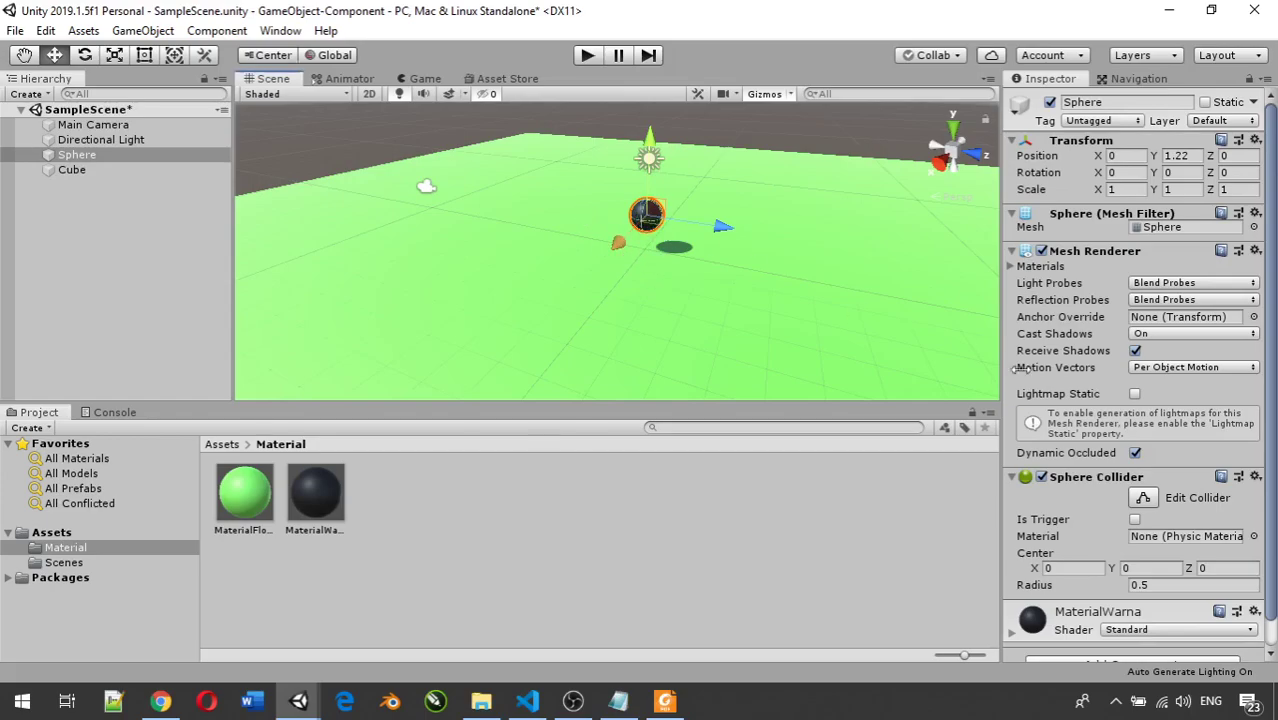
Add a Rigidbody physics component to the sphere.
scroll(1185, 388, "down", 1)
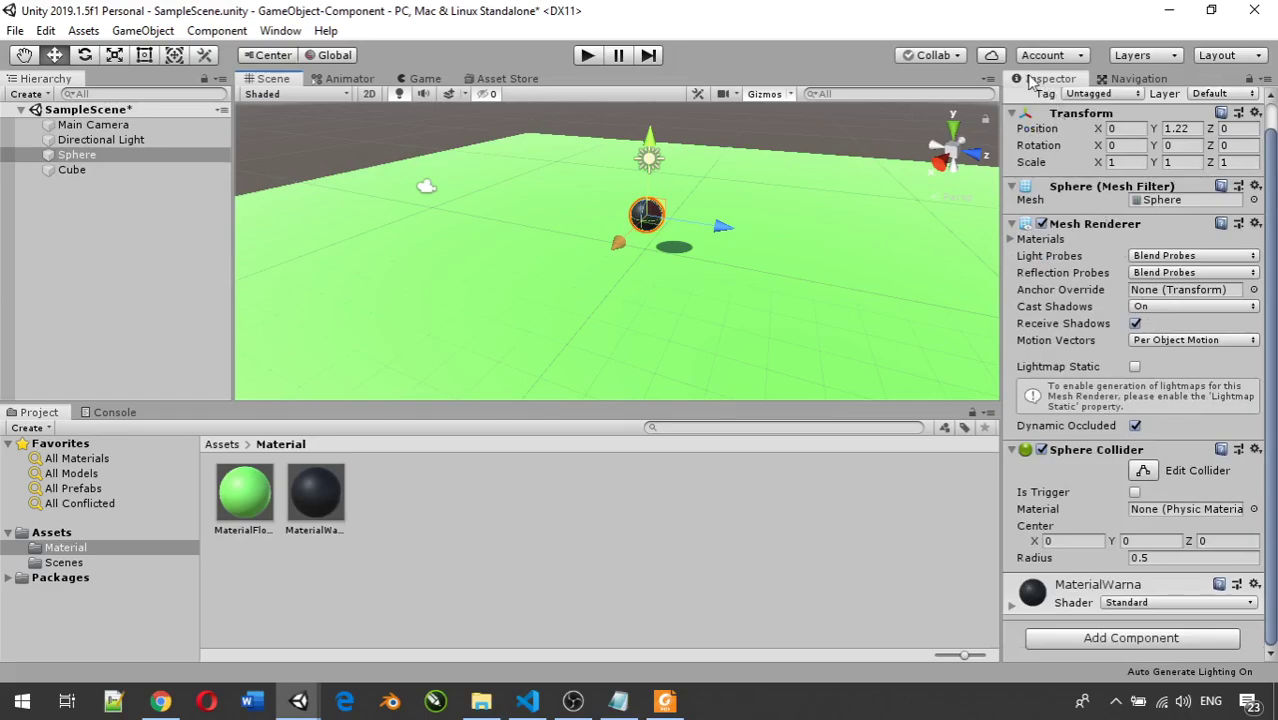
left_click(1083, 645)
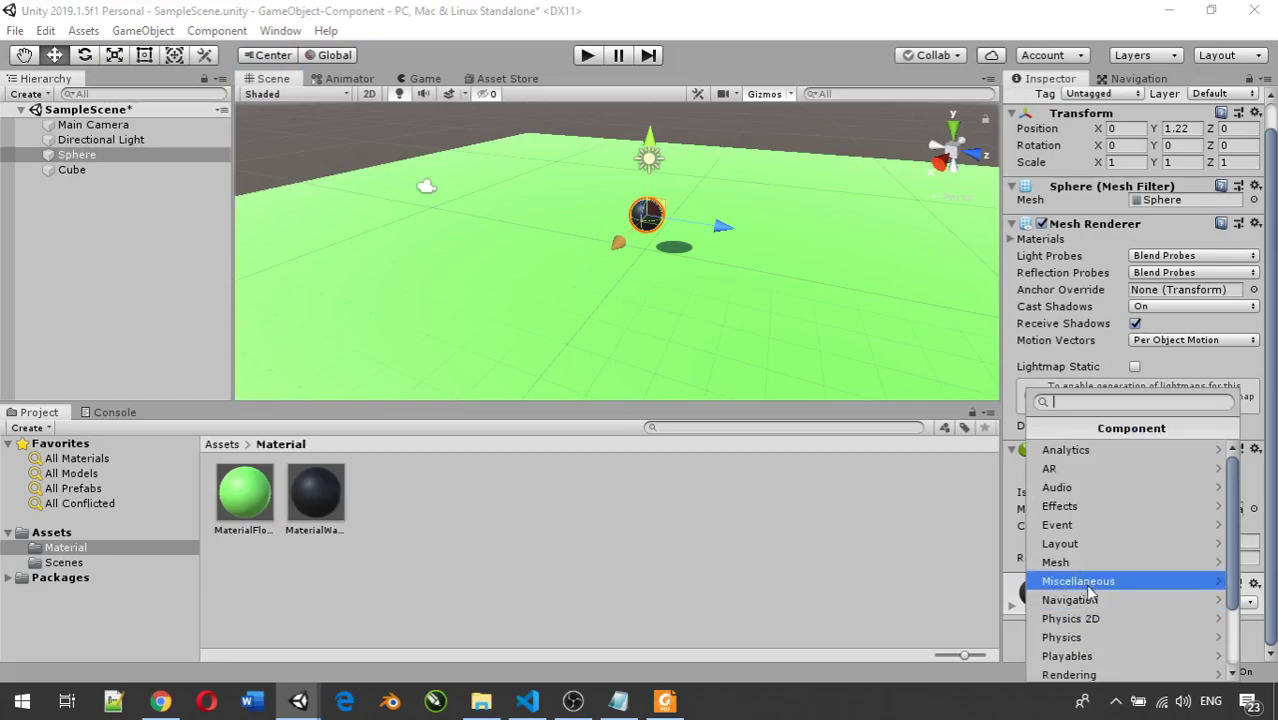
left_click(1099, 638)
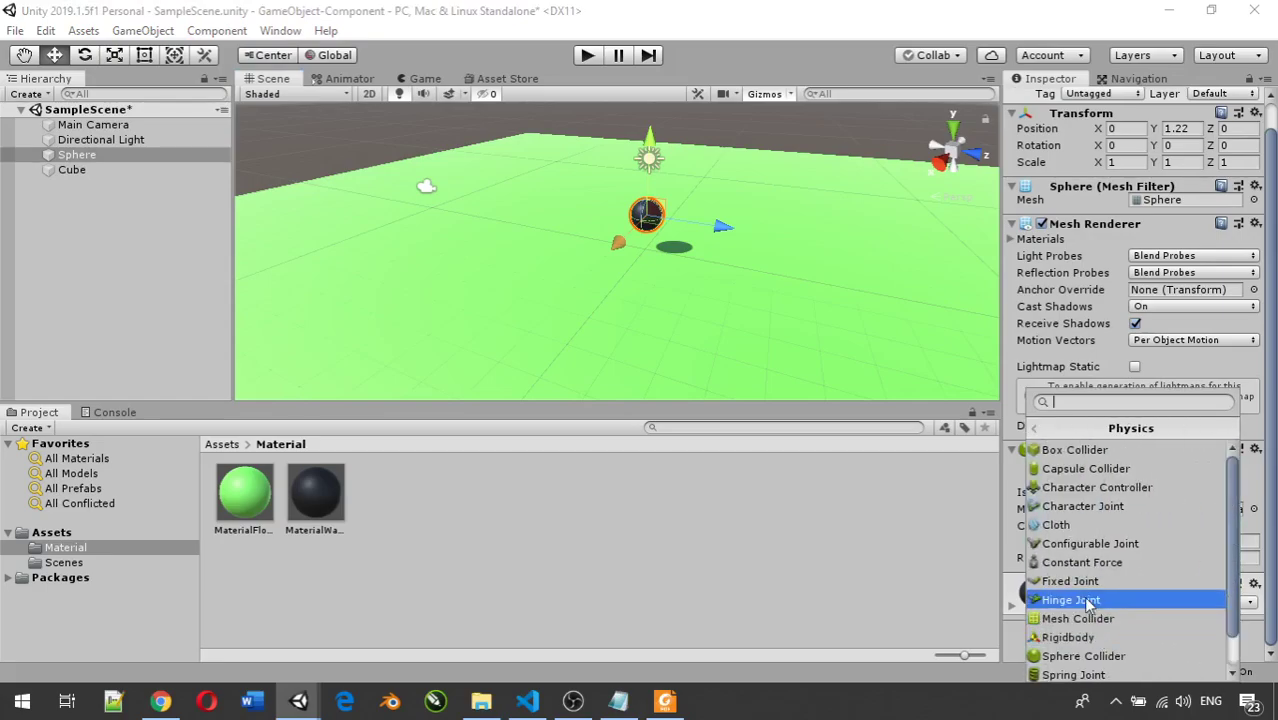
scroll(1088, 598, "down", 2)
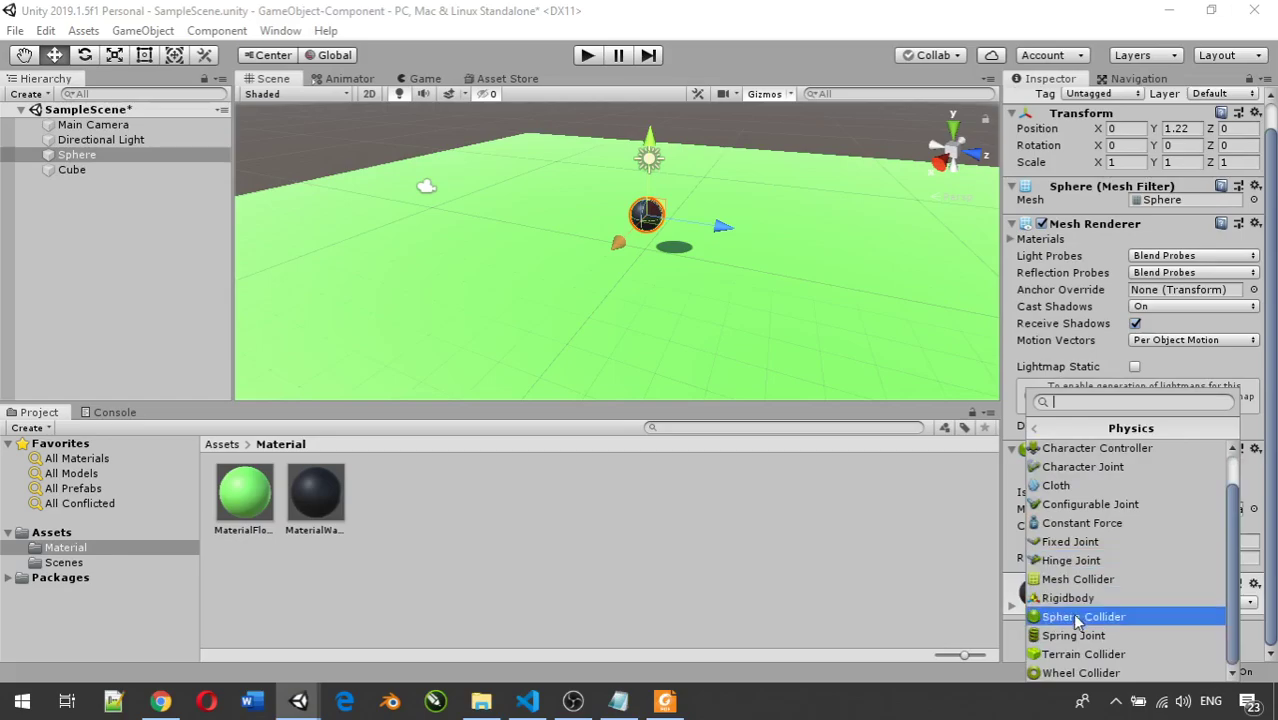
left_click(1070, 605)
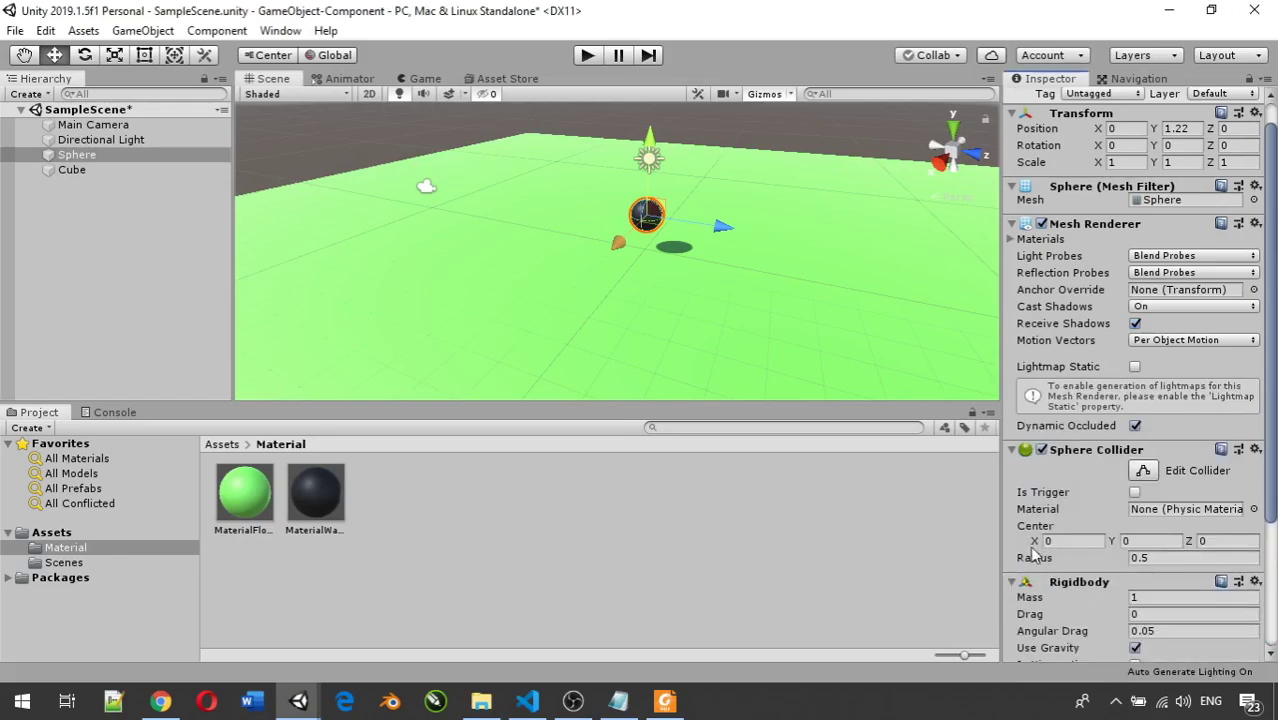
Examine the sphere's Rigidbody settings, including Use Gravity and the position and rotation constraints.
scroll(1143, 472, "down", 3)
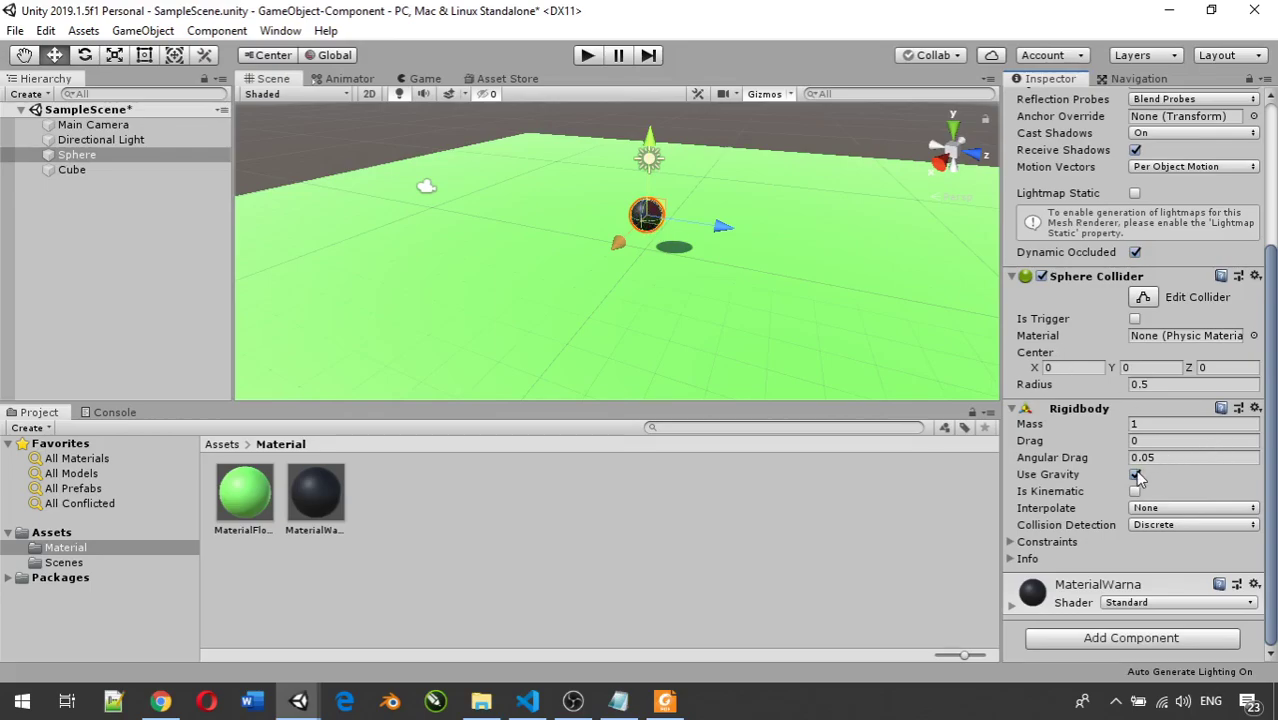
left_click(1011, 541)
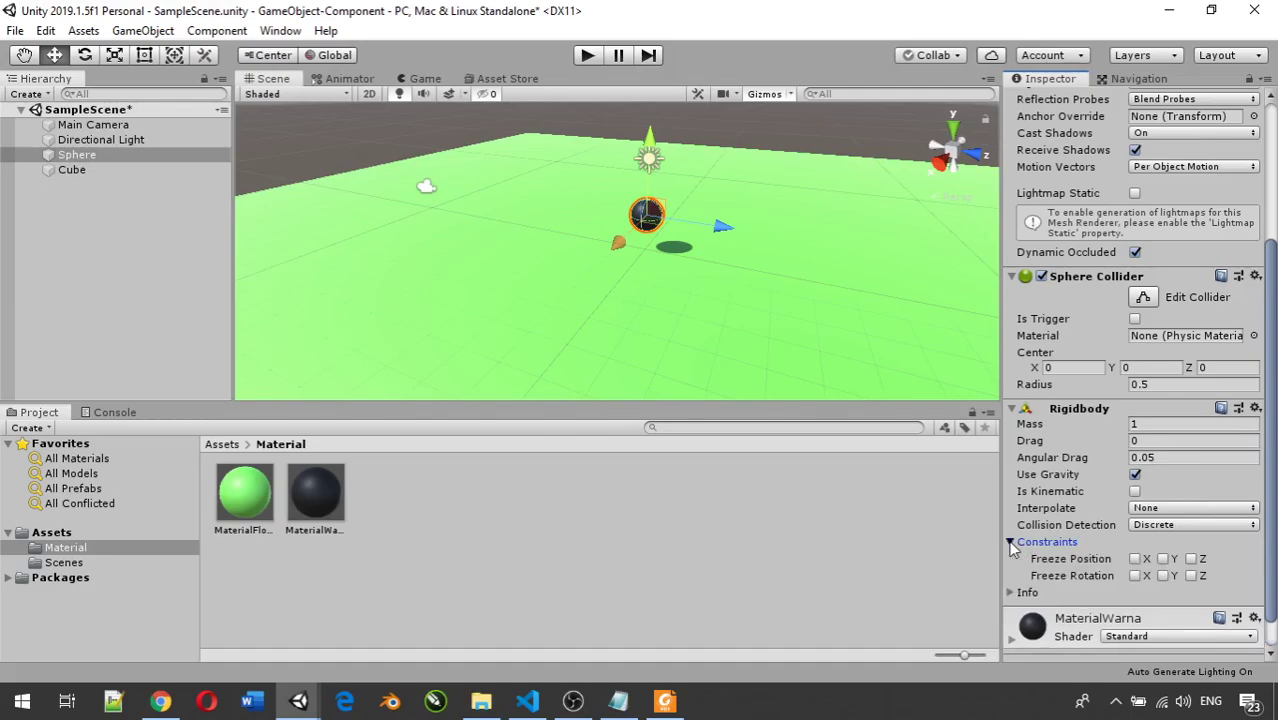
left_click(1011, 541)
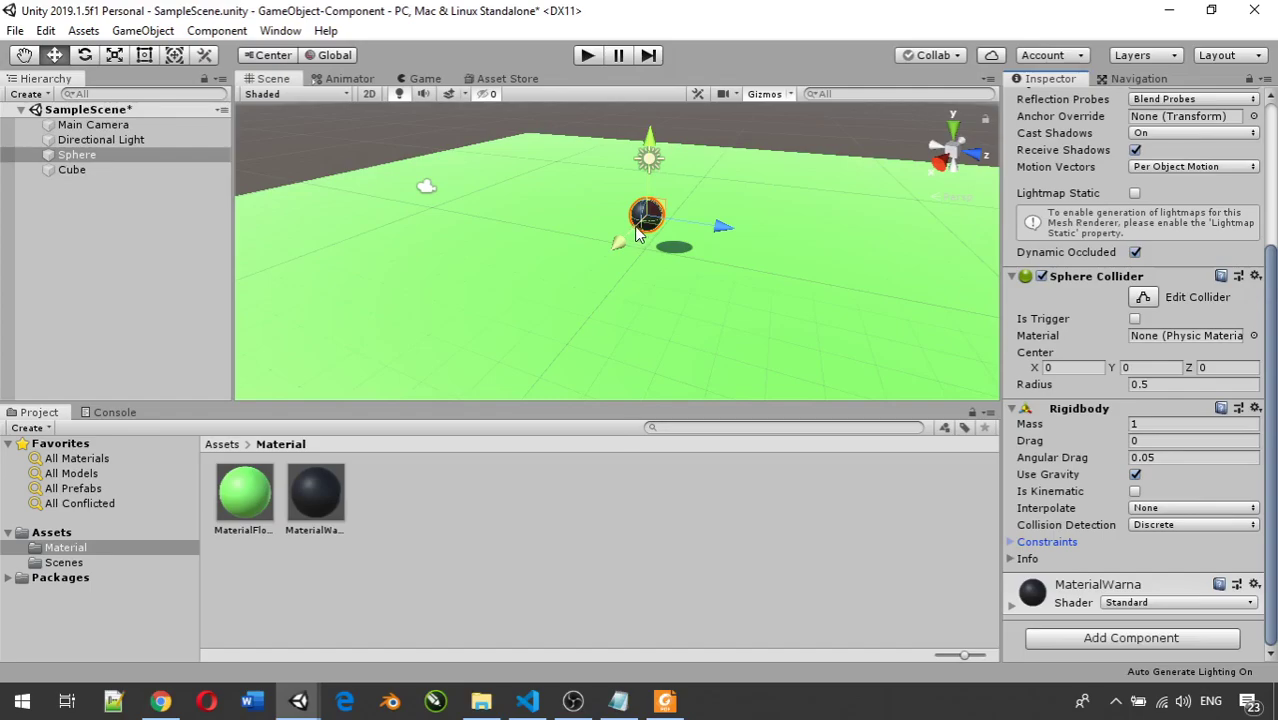
Play the scene twice to watch how gravity acts on the sphere, and return to the scene view.
left_click(586, 57)
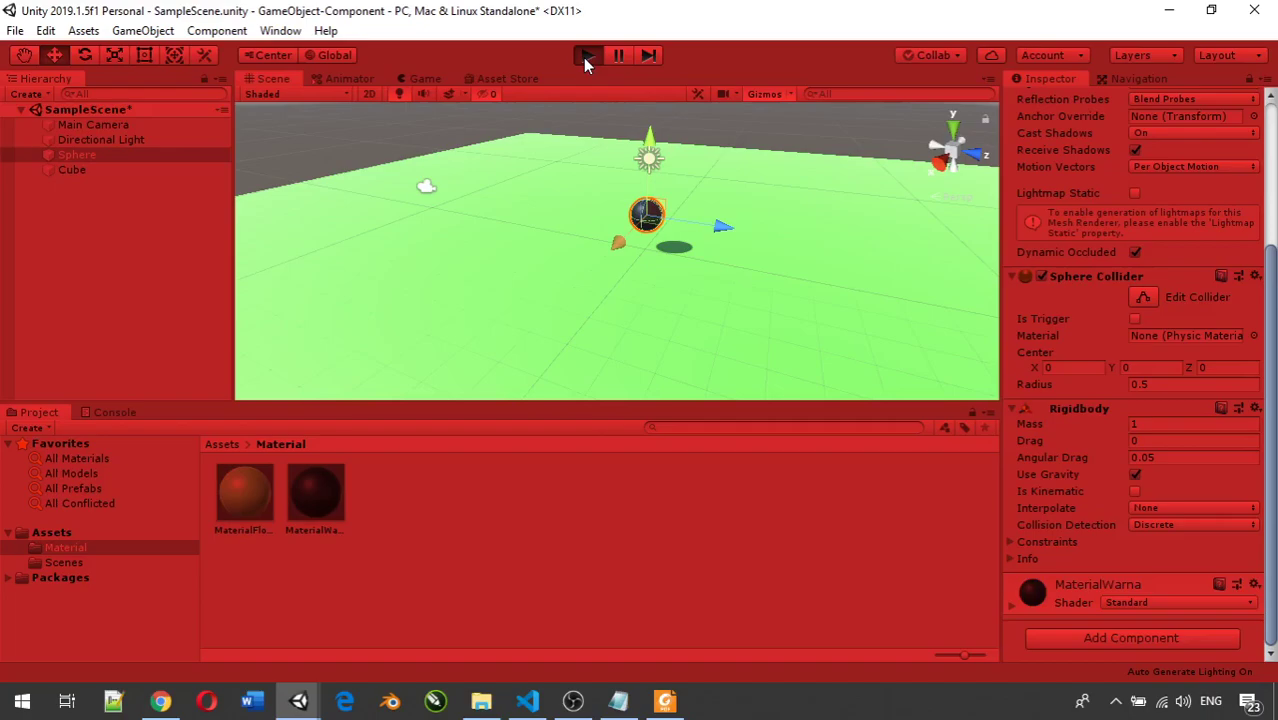
left_click(585, 58)
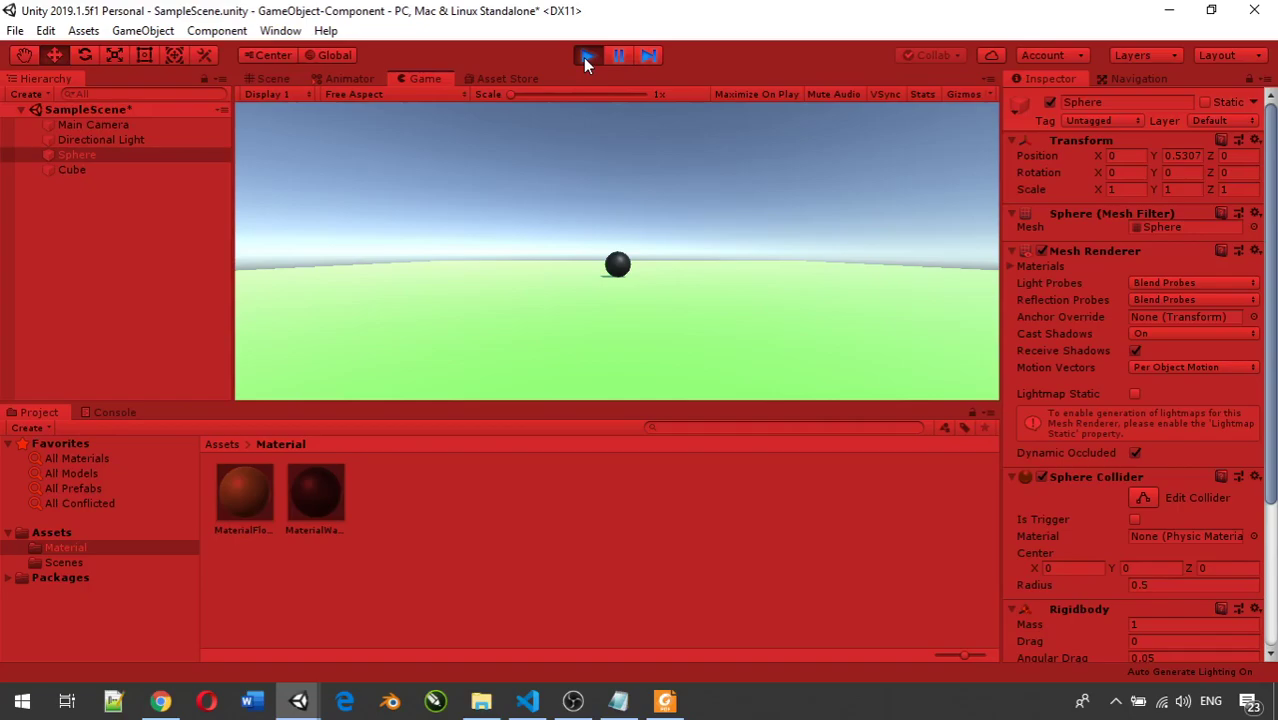
left_click(586, 58)
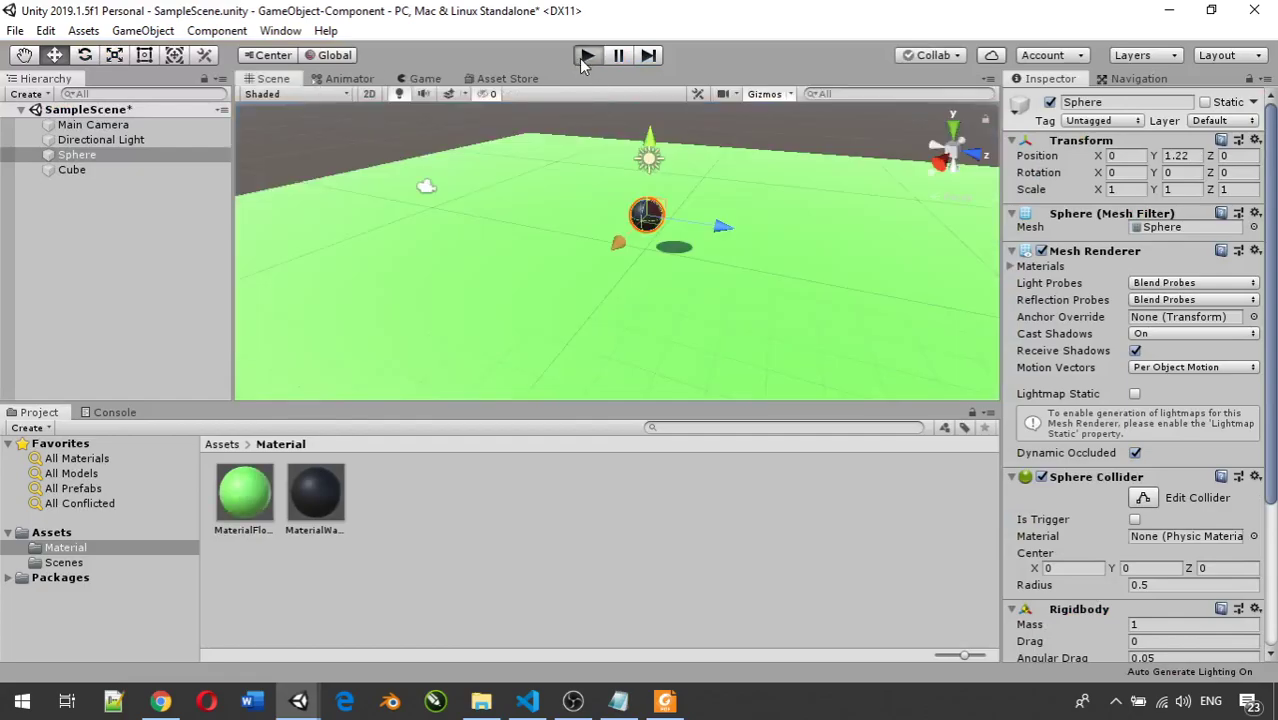
left_click(586, 56)
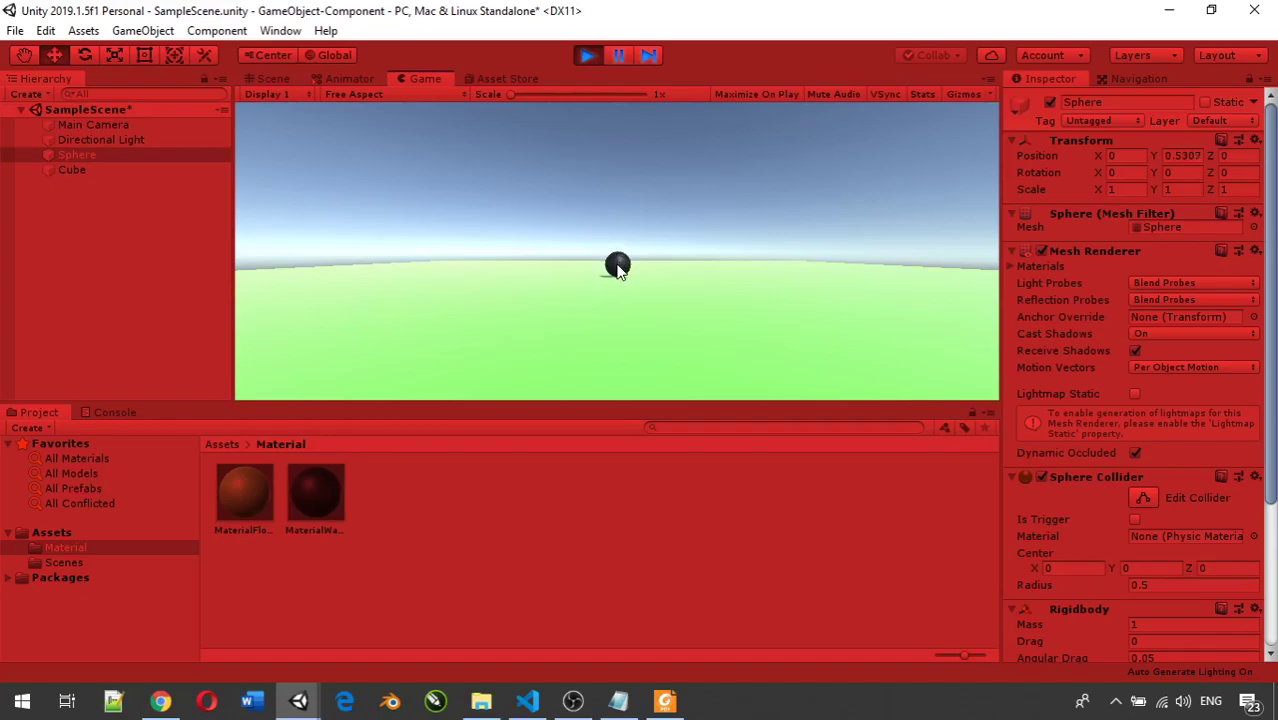
left_click(588, 55)
left_click(272, 79)
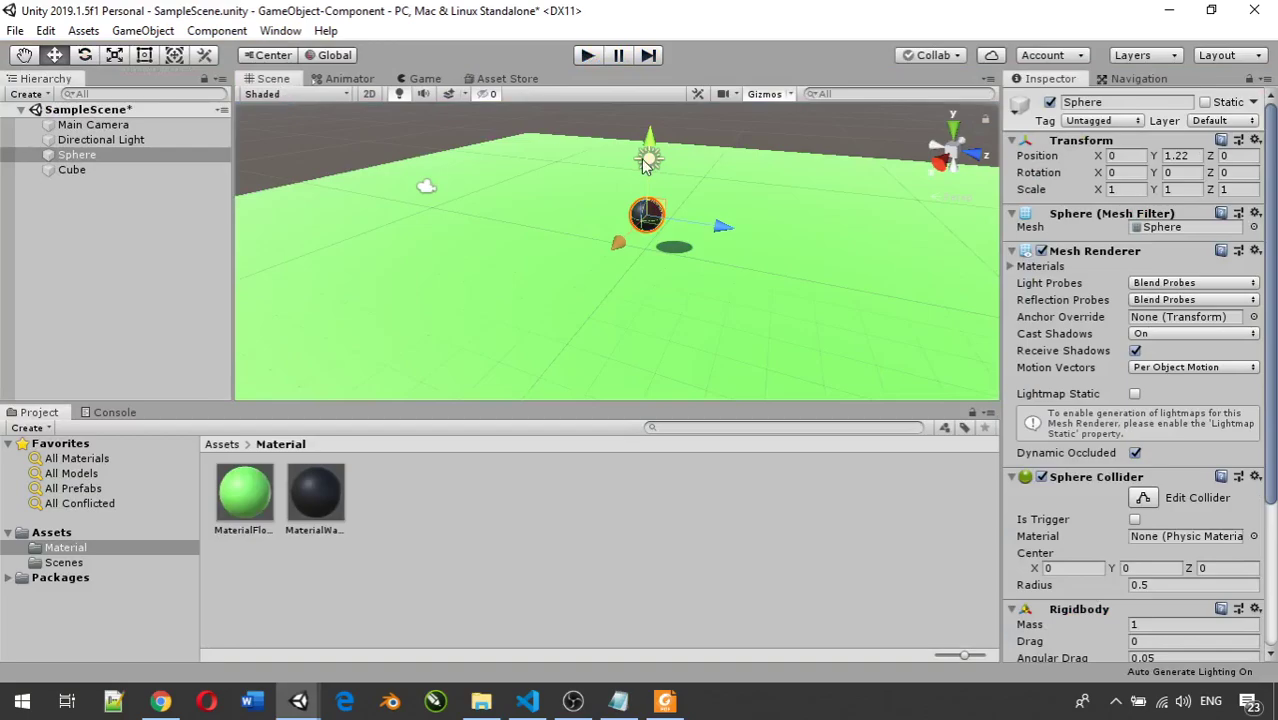
Raise the sphere with the Move tool to a Y position of 4.24 and test its drop in play mode.
left_click_drag(650, 140, 652, 30)
left_click_drag(623, 707, 649, 58)
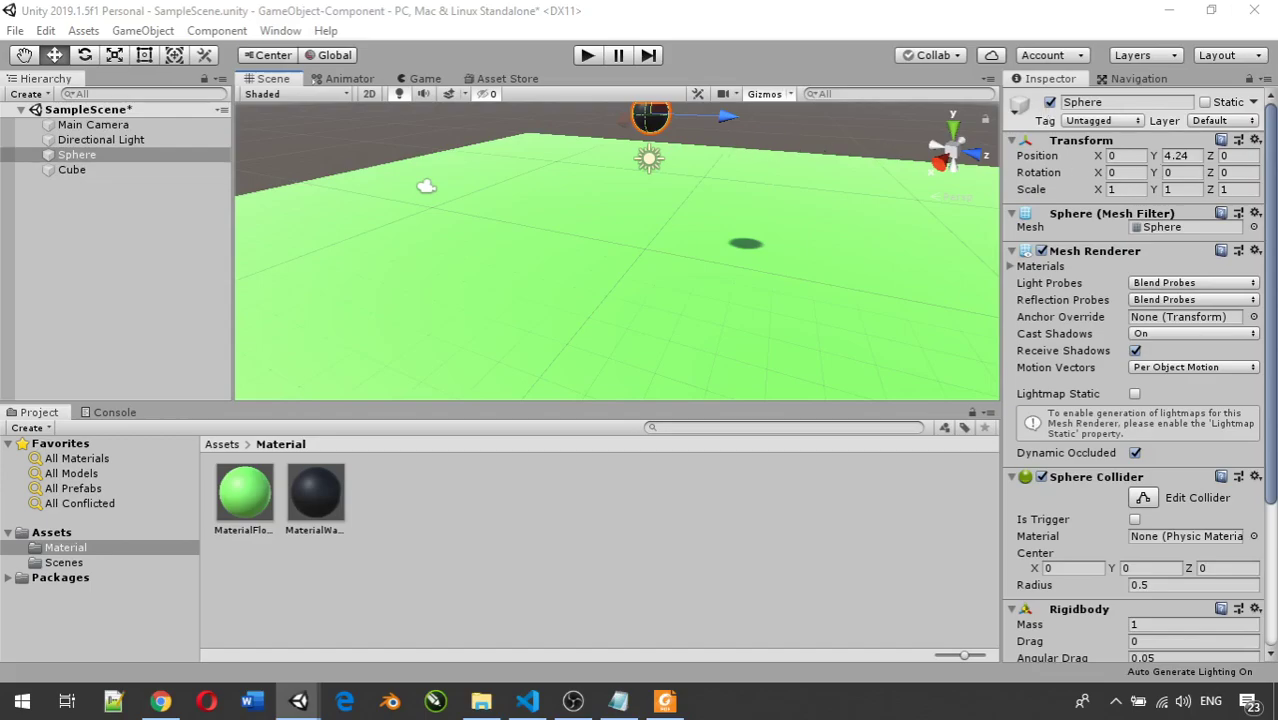
left_click(585, 60)
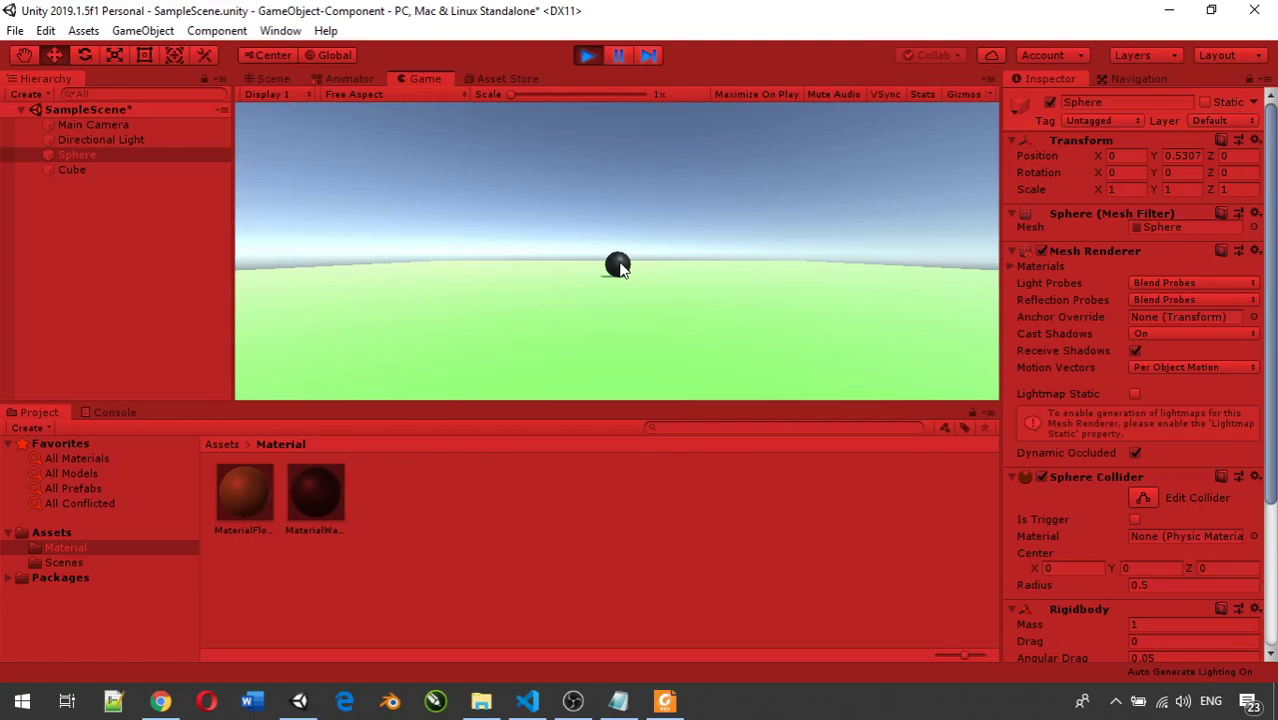
left_click(588, 57)
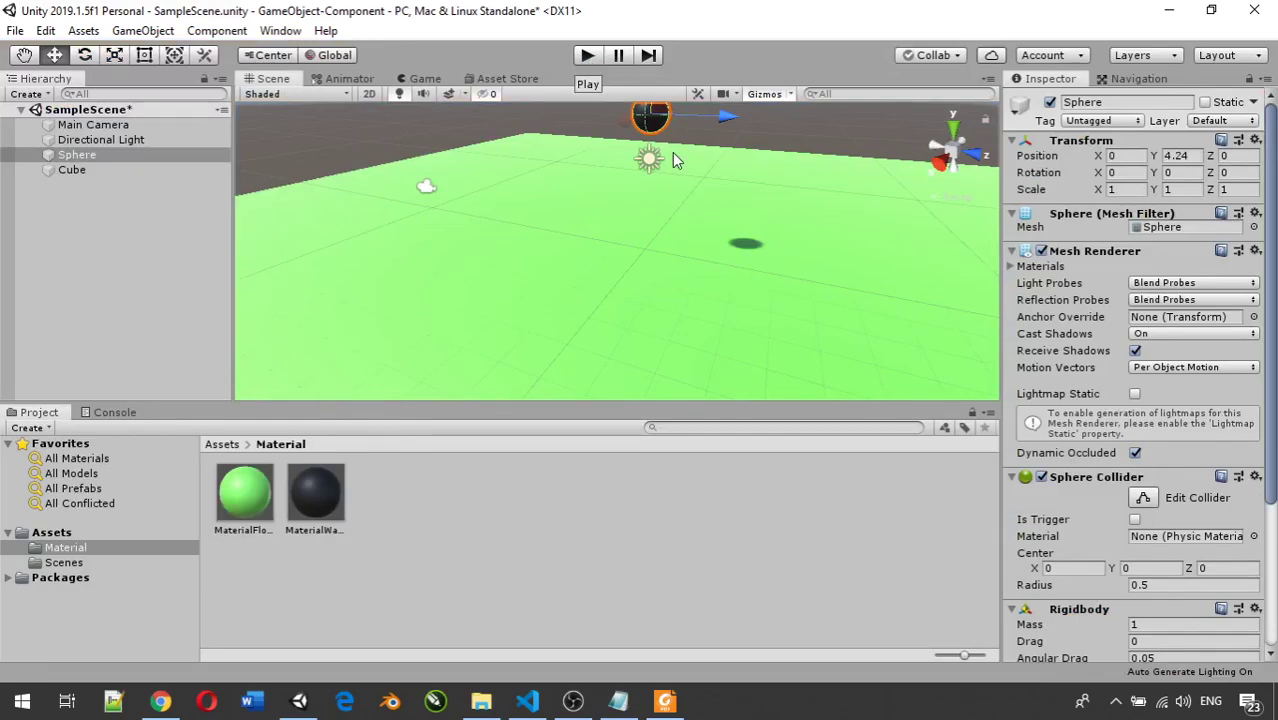
scroll(601, 208, "down", 3)
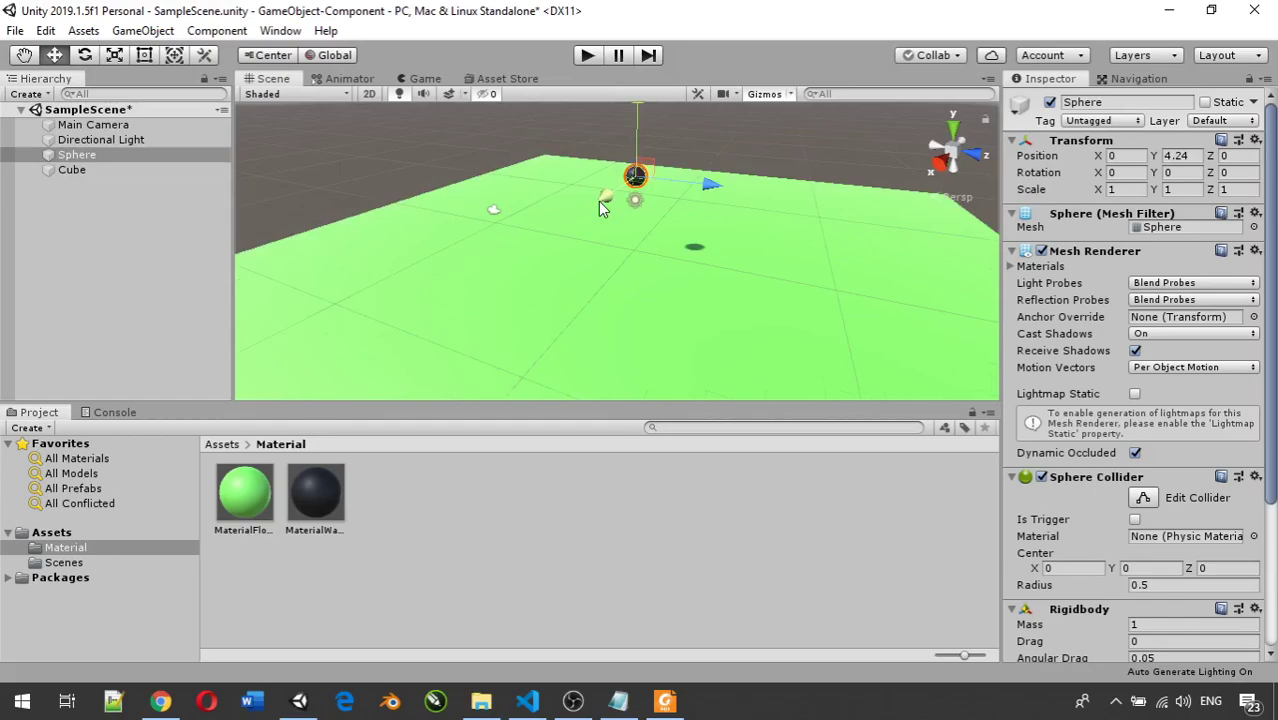
scroll(643, 229, "up", 1)
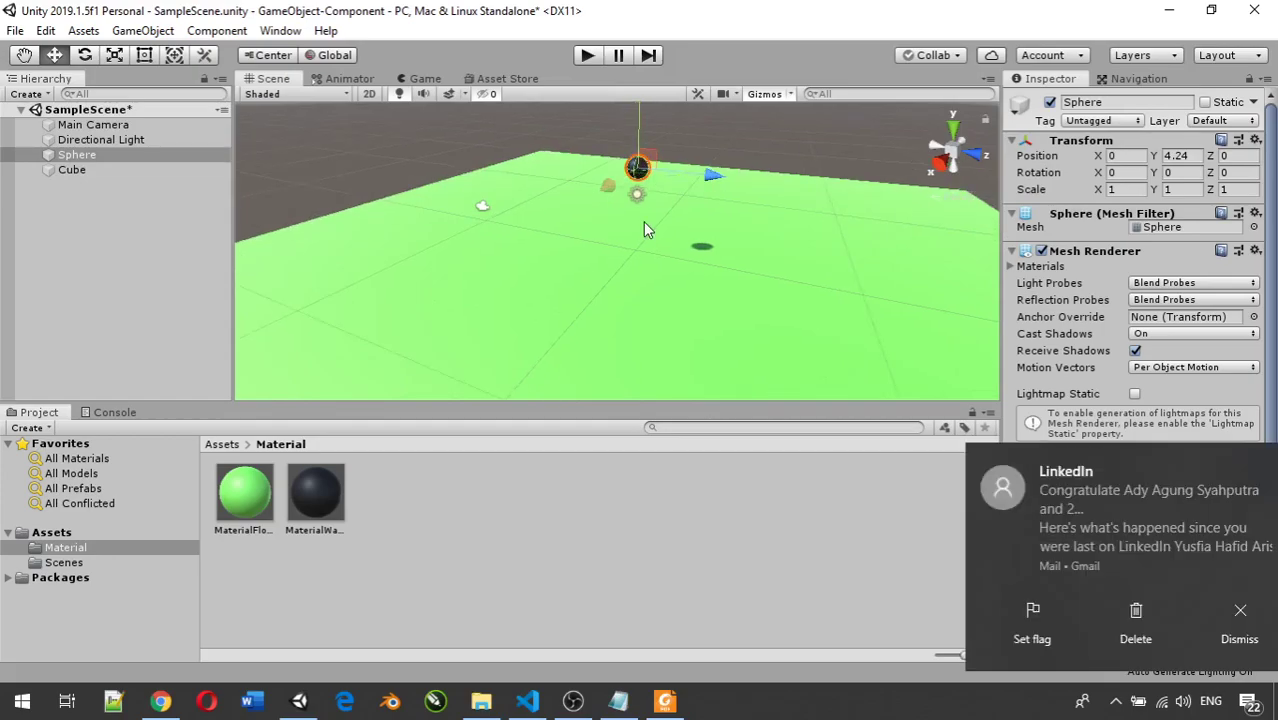
left_click(1197, 612)
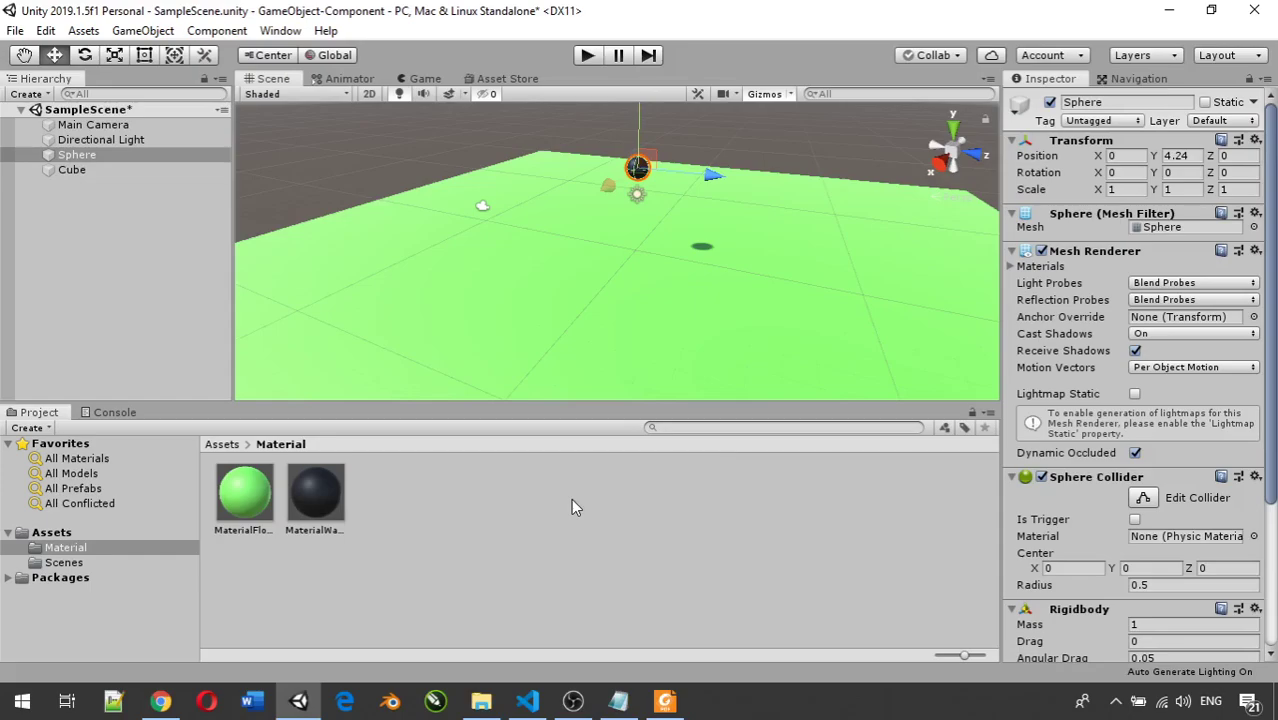
Create a physic material named BouncinessMaterial in the Material folder.
left_click(64, 550)
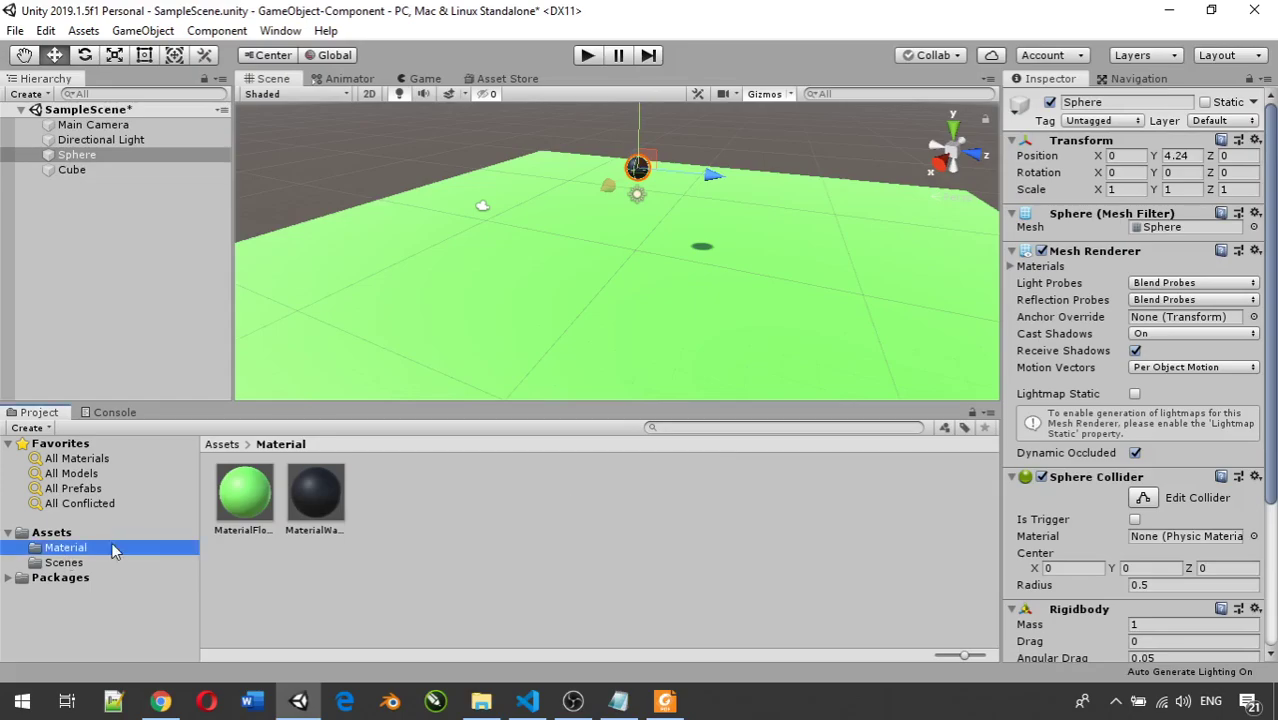
right_click(417, 540)
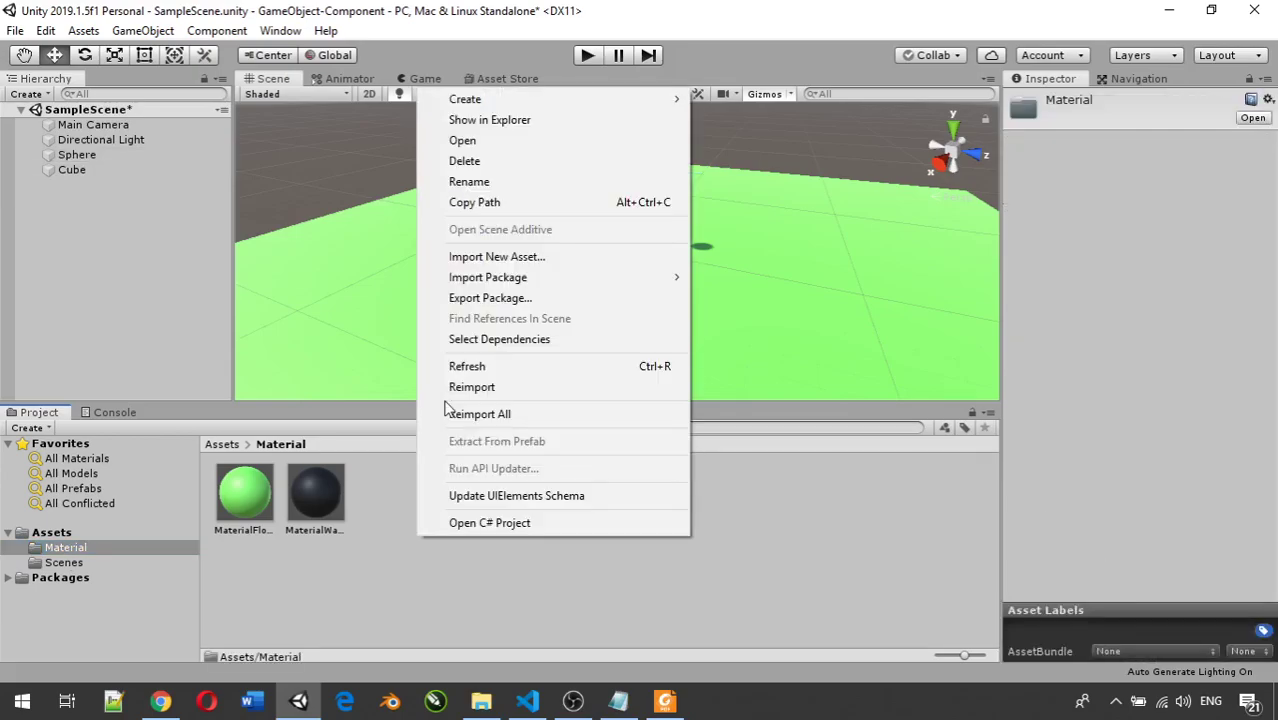
mouse_move(520, 99)
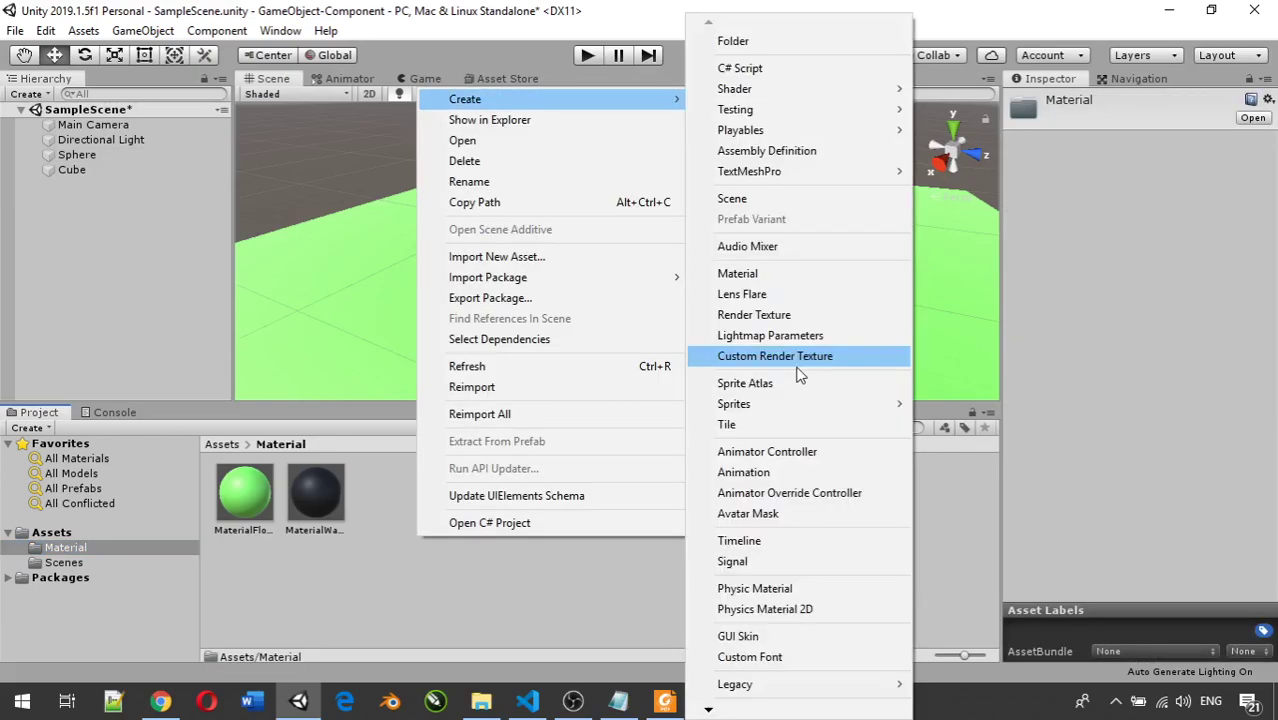
left_click(772, 588)
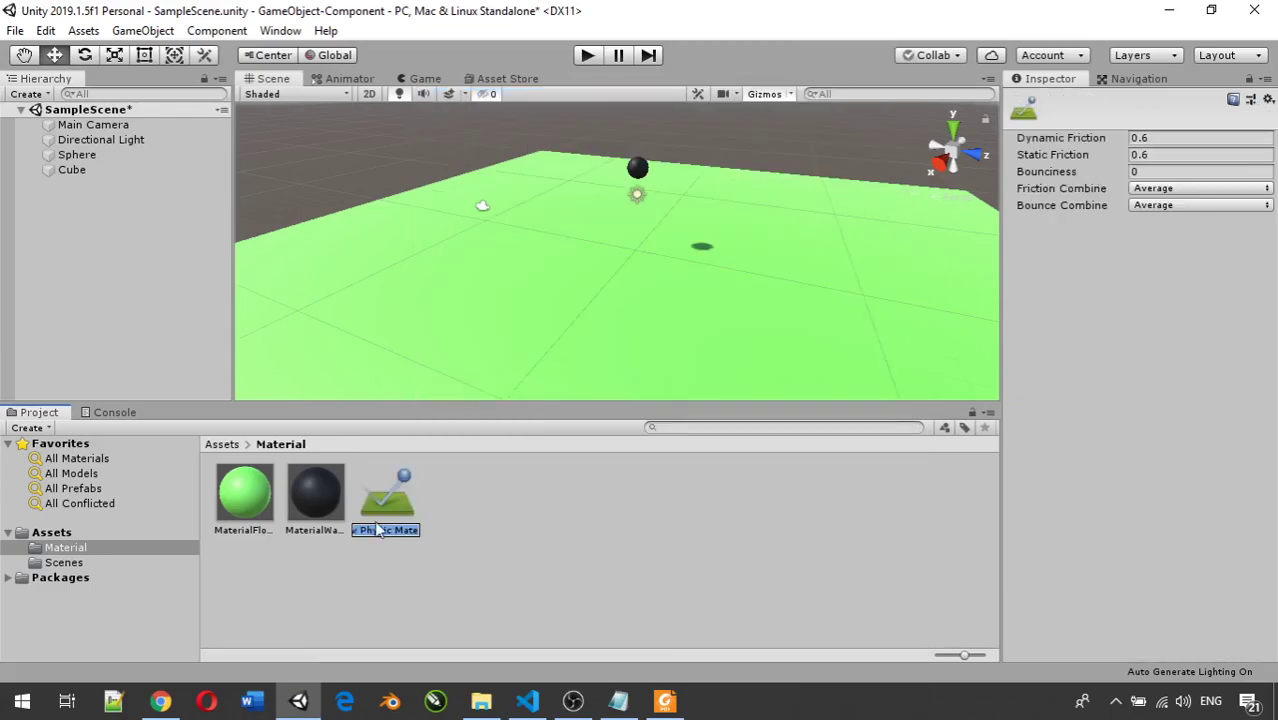
type("BouncinessMateriial")
key("Return")
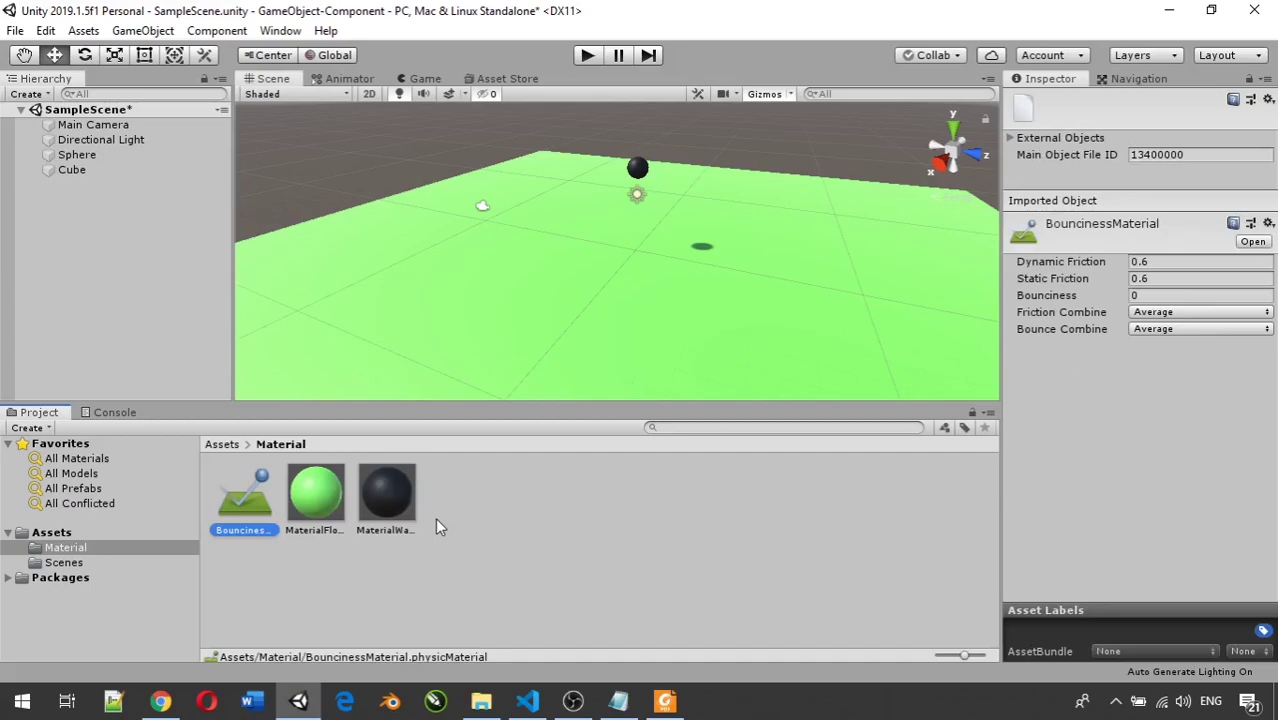
Set the Bounciness of BouncinessMaterial to 1.
left_click(1134, 296)
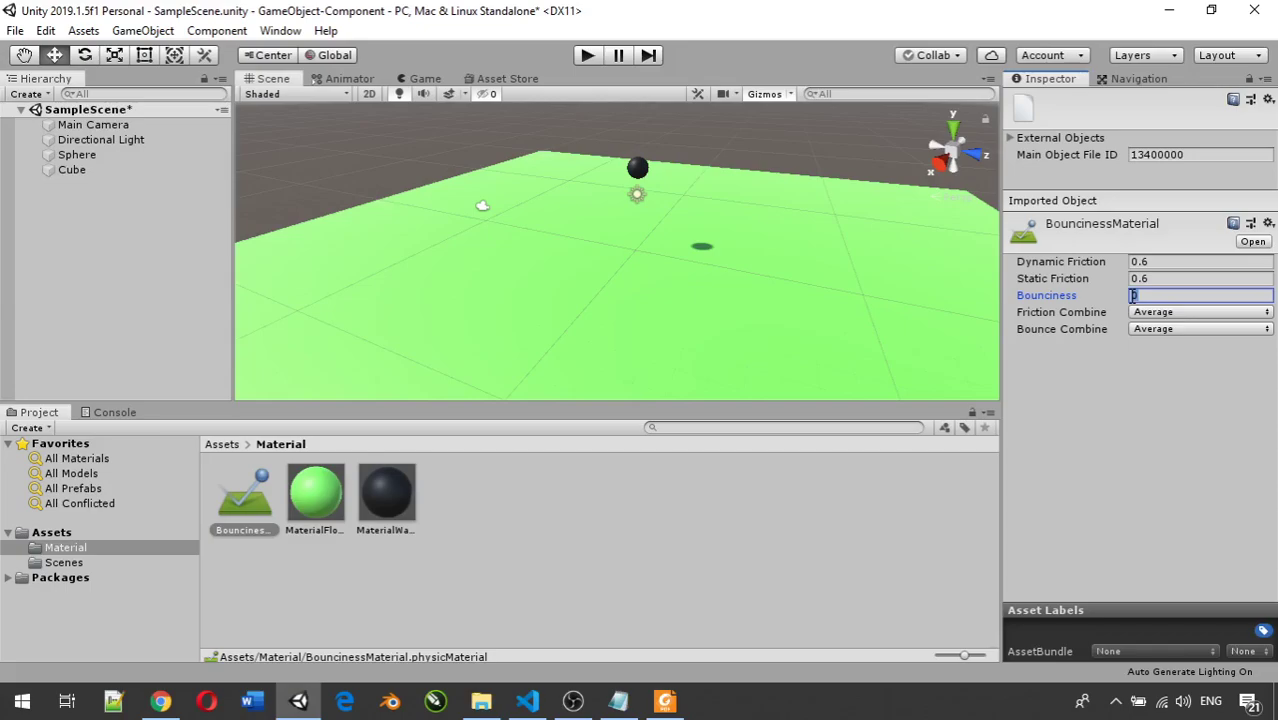
type("1")
left_click(1186, 296)
left_click(240, 500)
Assign BouncinessMaterial to the floor cube's Box Collider and test the sphere's drop in play mode.
left_click(84, 154)
left_click(92, 169)
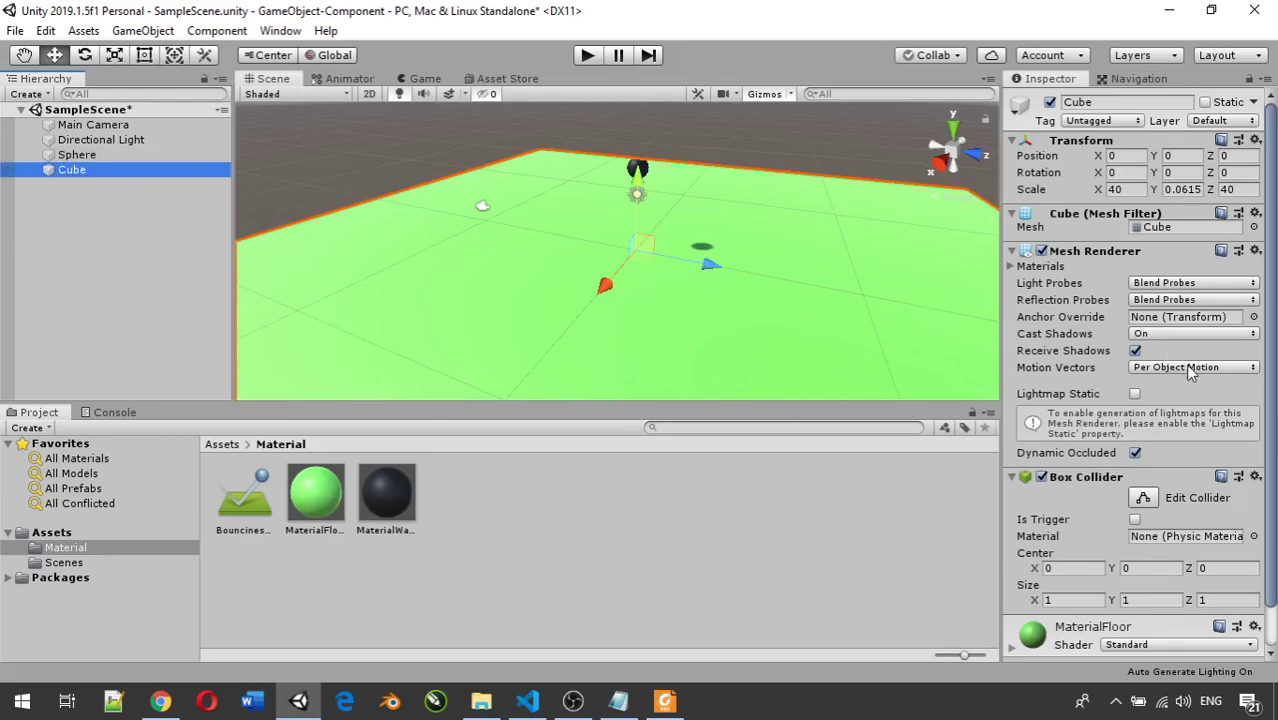
scroll(1190, 372, "down", 2)
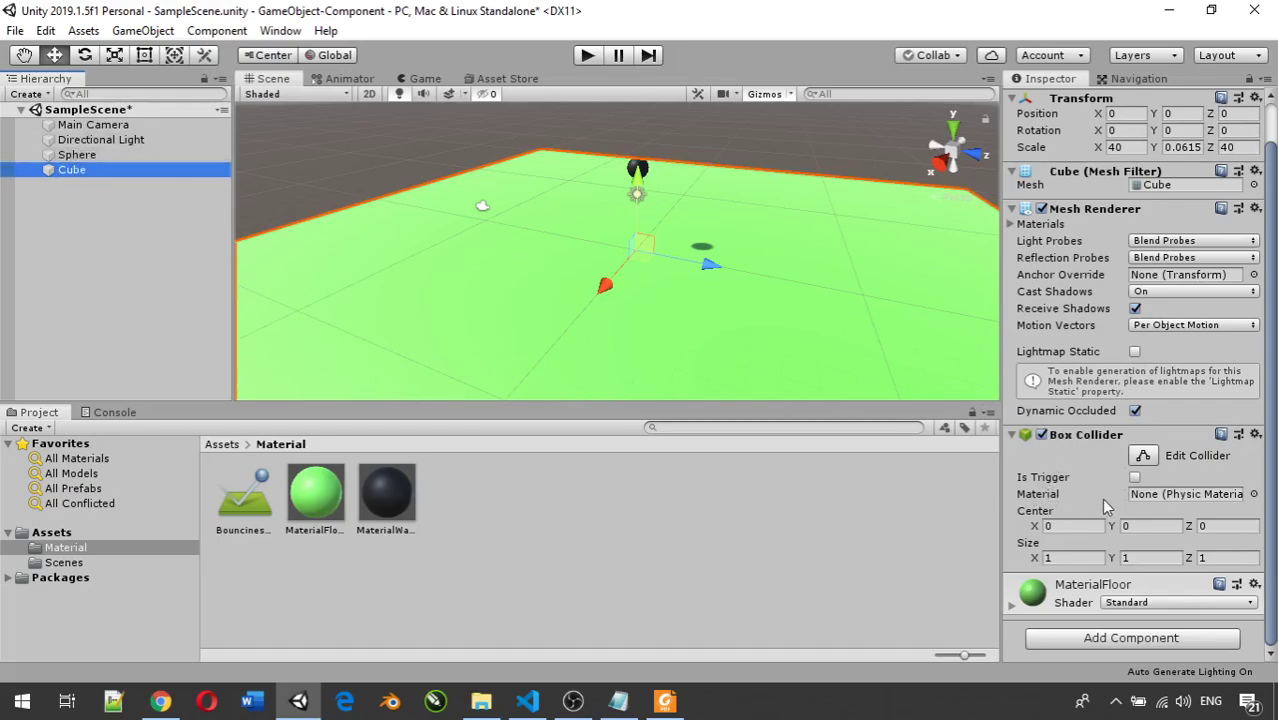
left_click(245, 505)
left_click_drag(245, 510, 1150, 500)
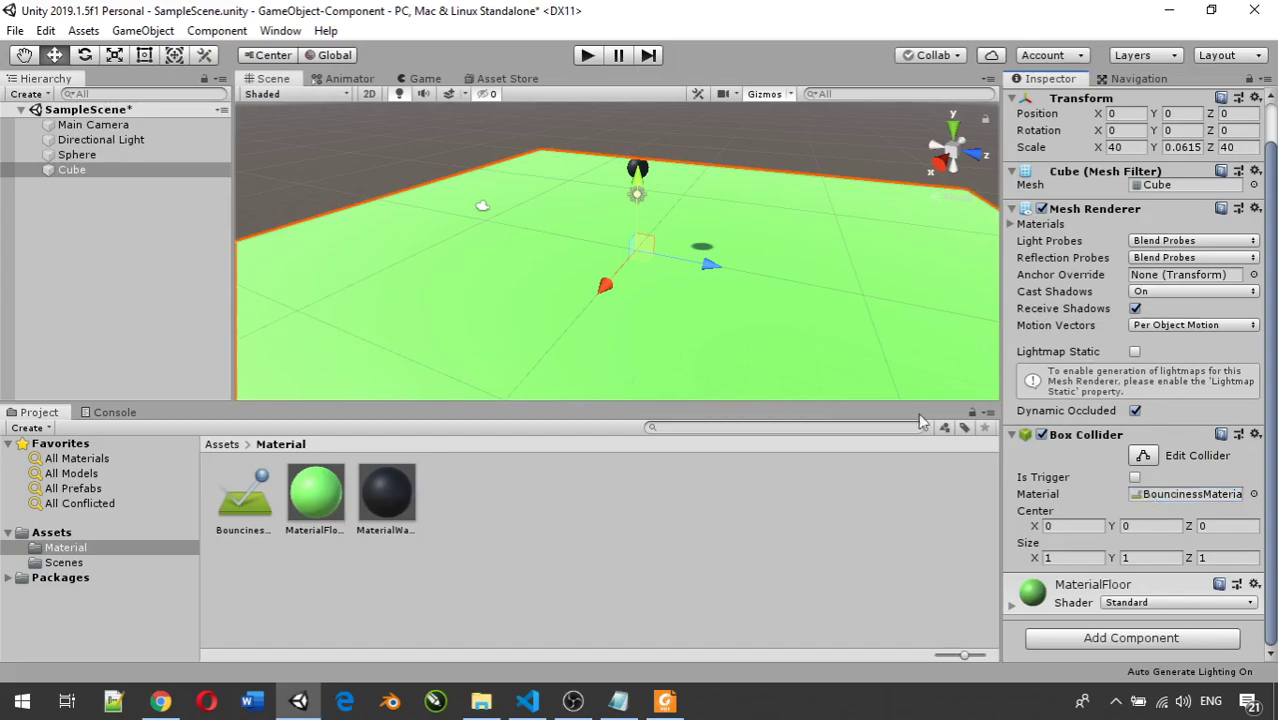
left_click(587, 58)
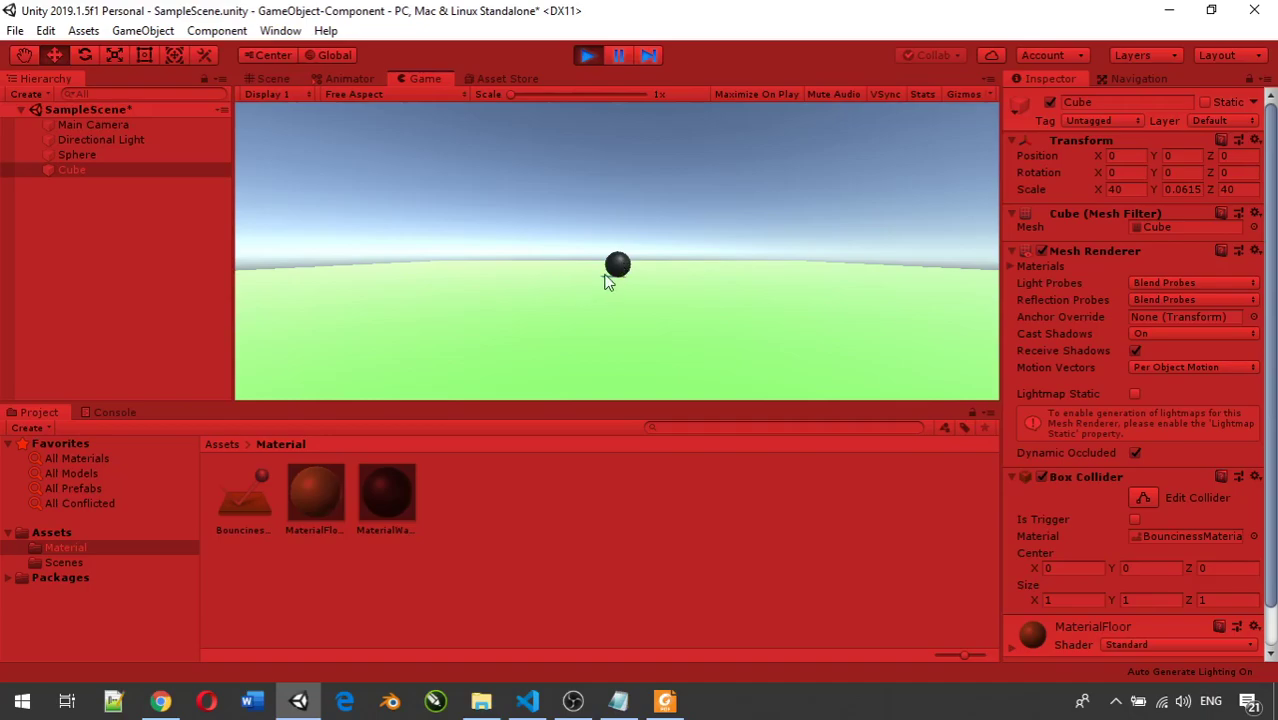
left_click(587, 55)
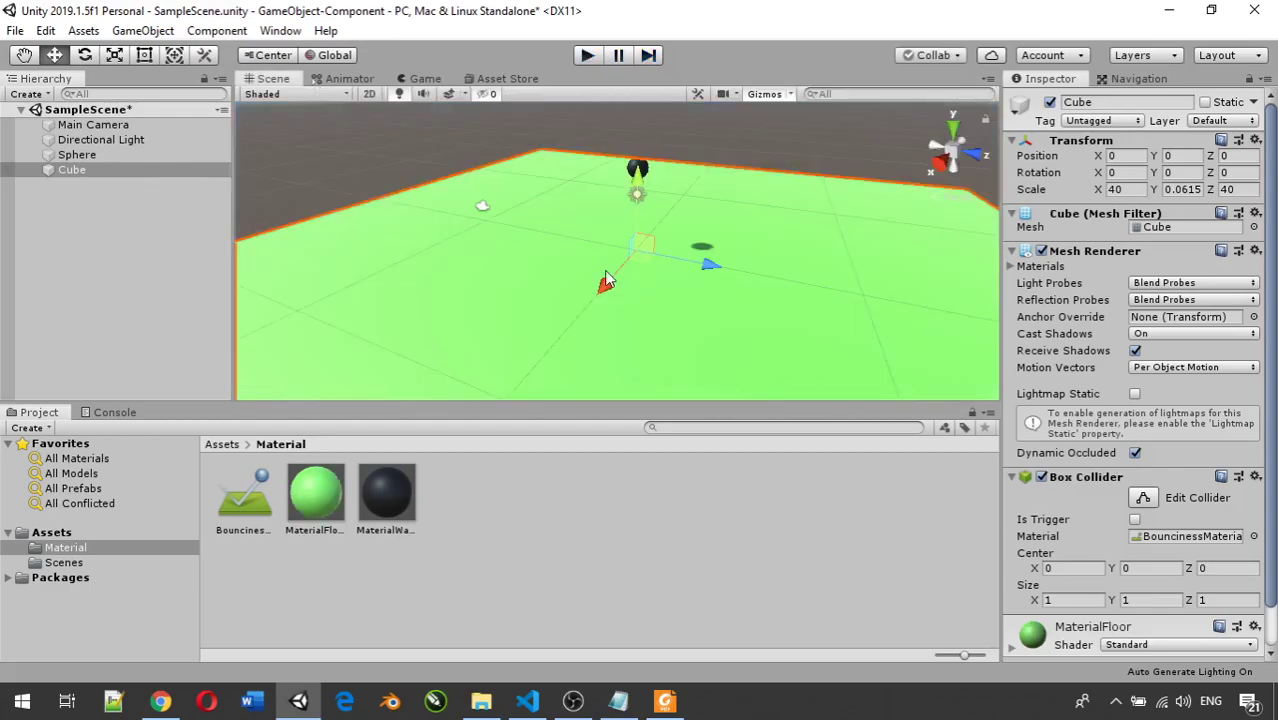
Assign BouncinessMaterial to the sphere's Sphere Collider as well and test the bounce in play mode.
left_click(86, 156)
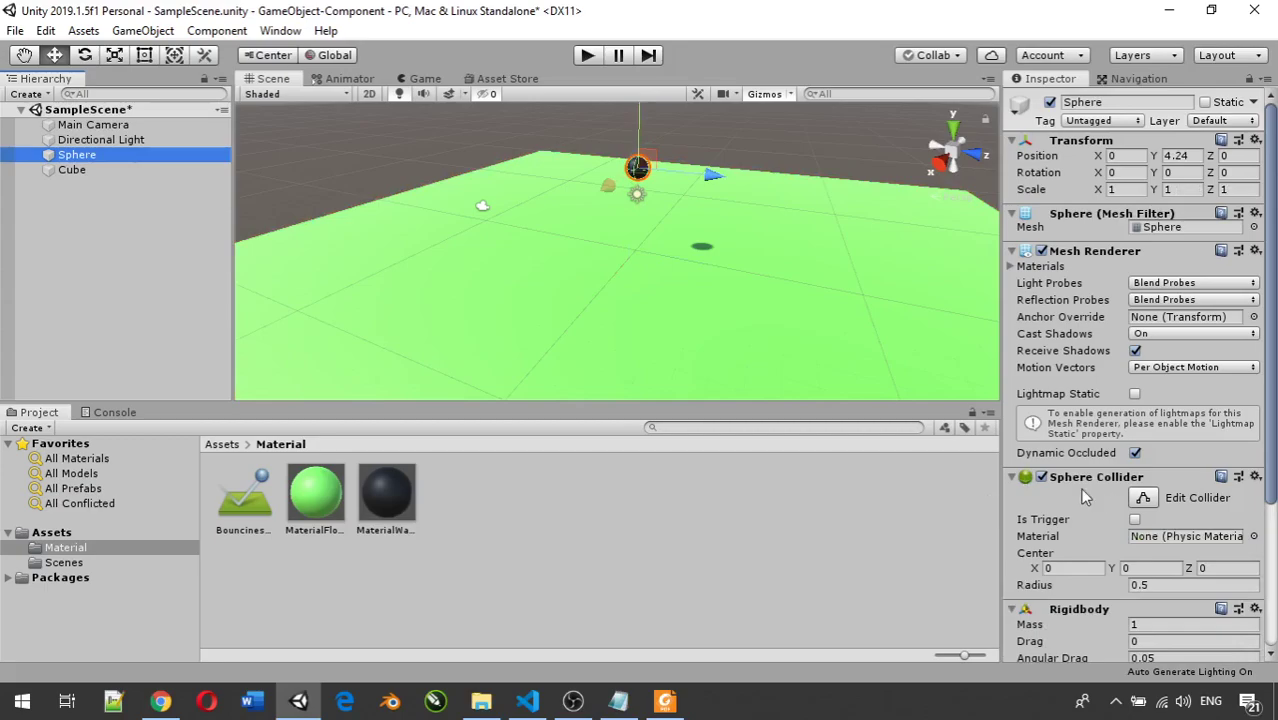
left_click_drag(243, 500, 1157, 548)
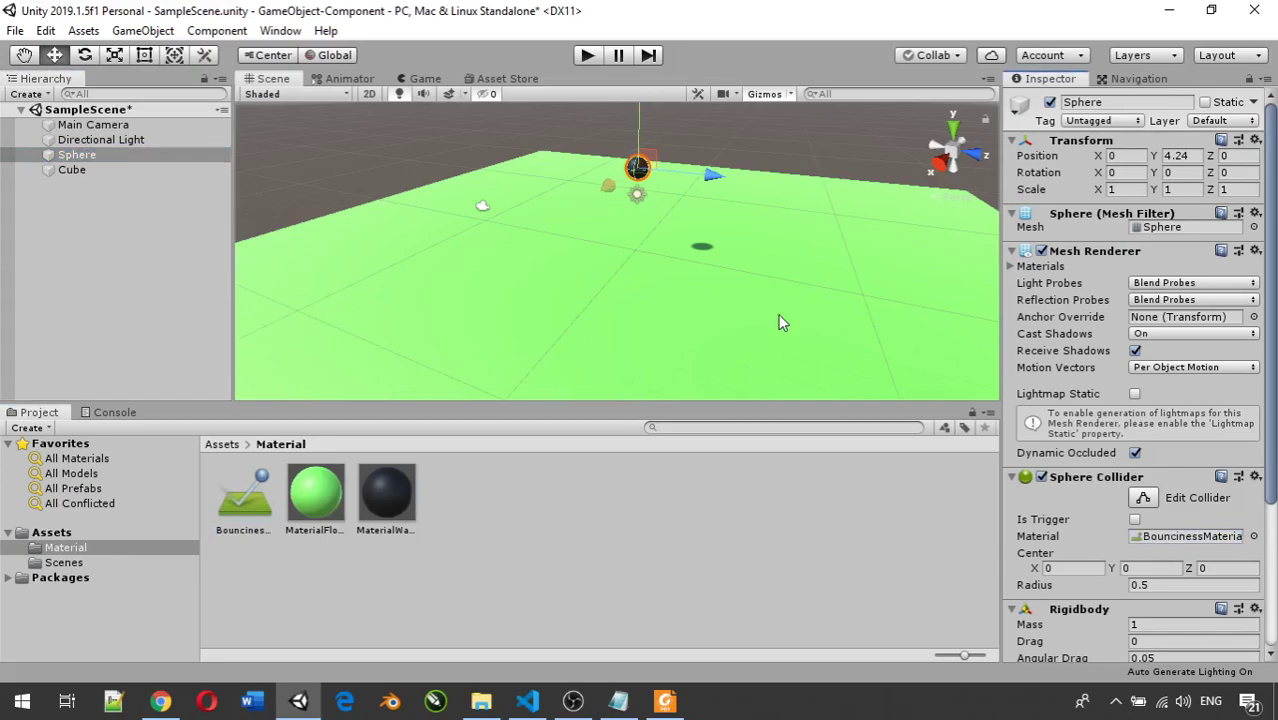
left_click(587, 56)
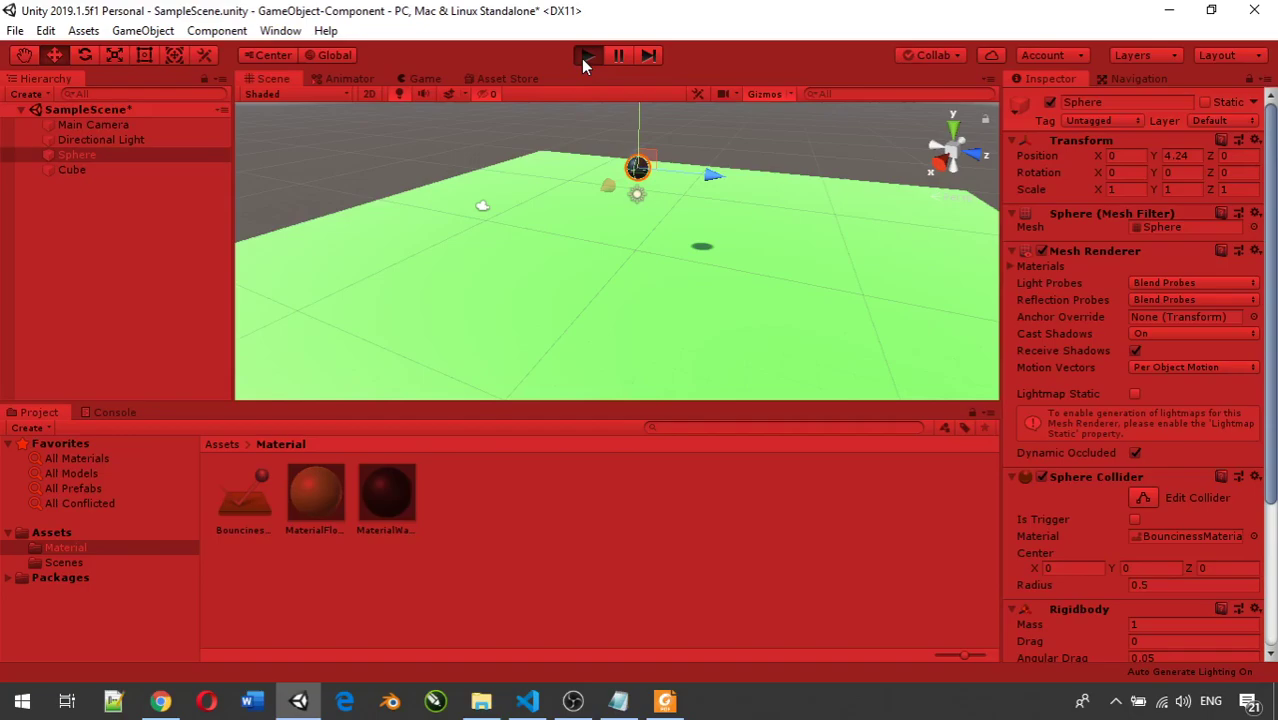
left_click(586, 56)
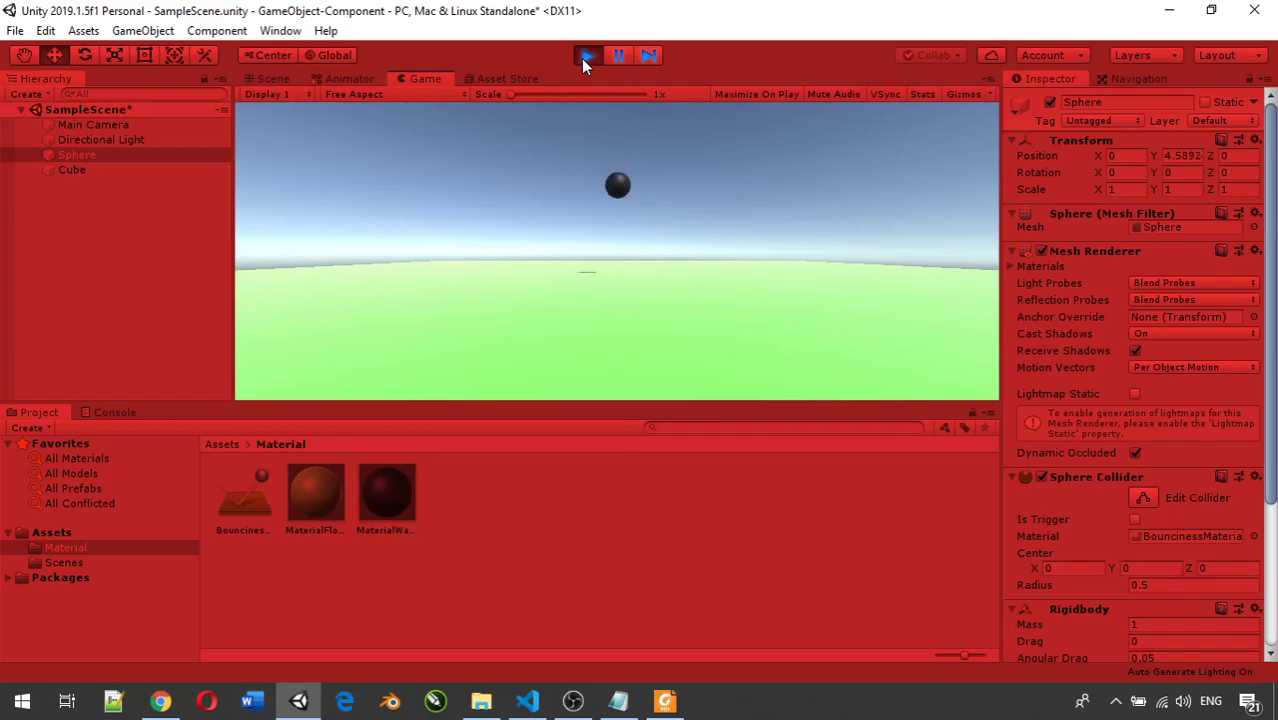
left_click(586, 60)
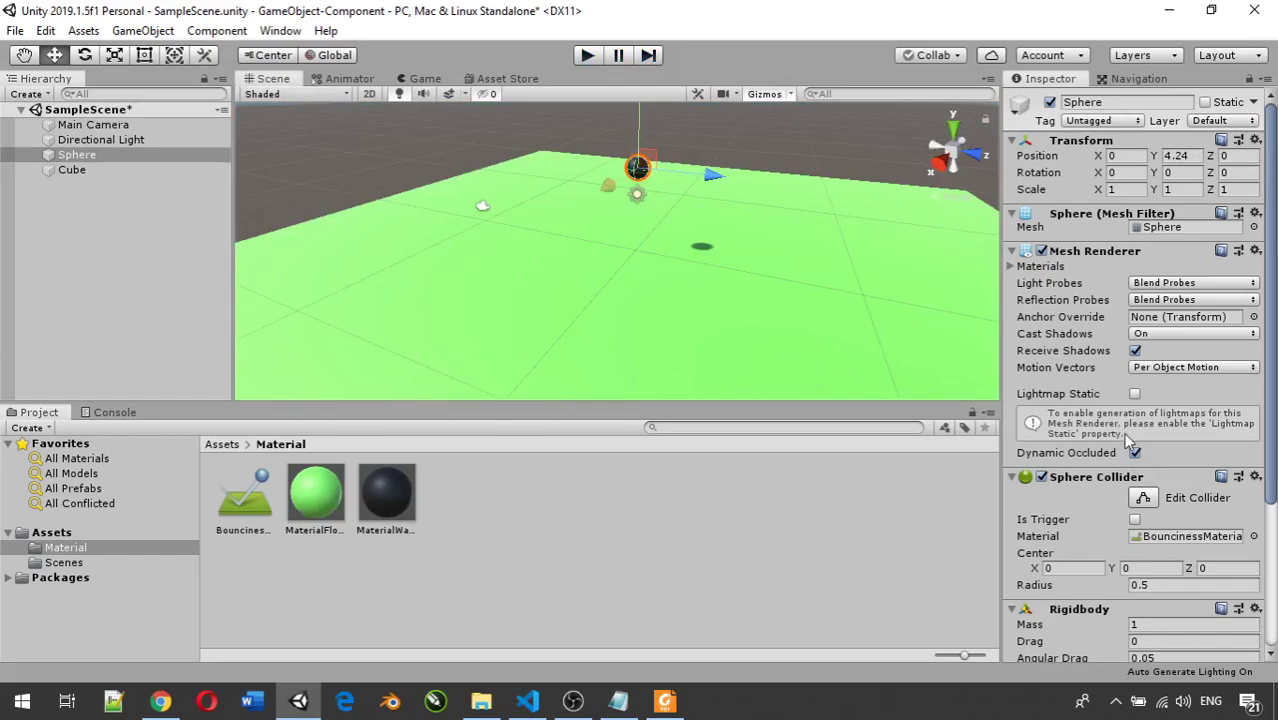
Test the sphere's drop in play mode with its Sphere Collider disabled, and switch the collider back on.
scroll(1128, 440, "down", 5)
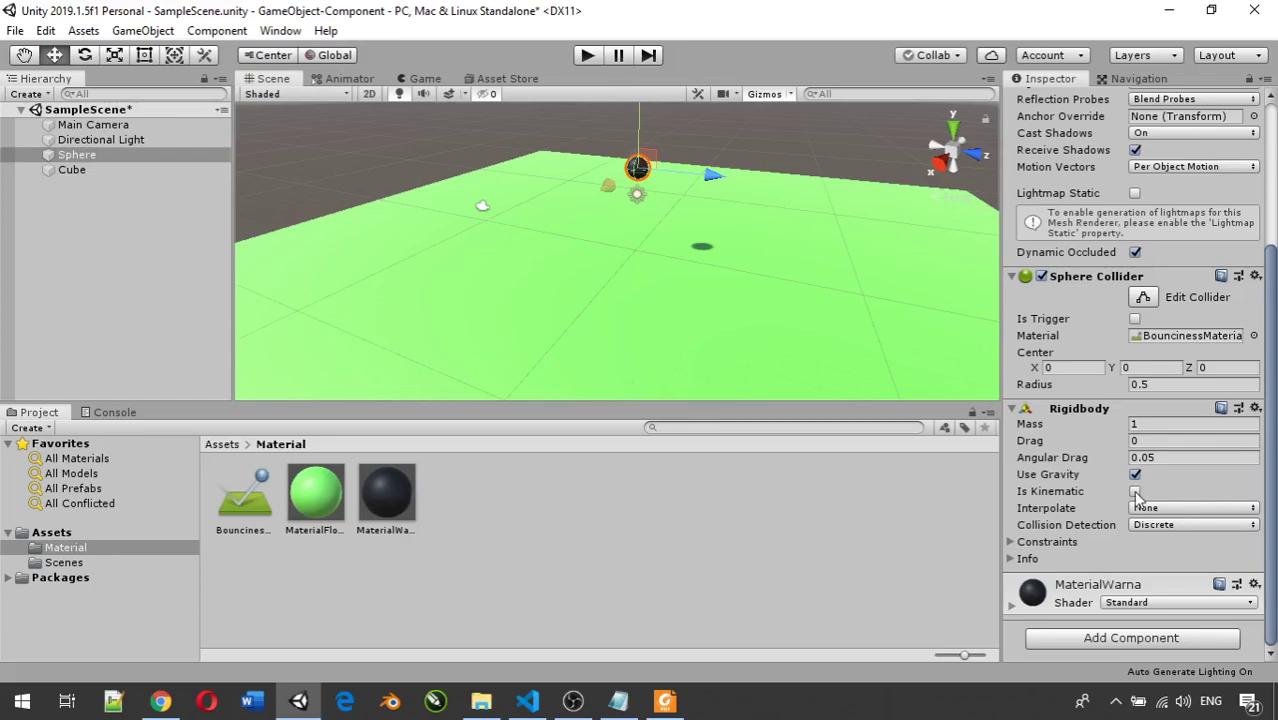
left_click(1042, 277)
right_click(1105, 276)
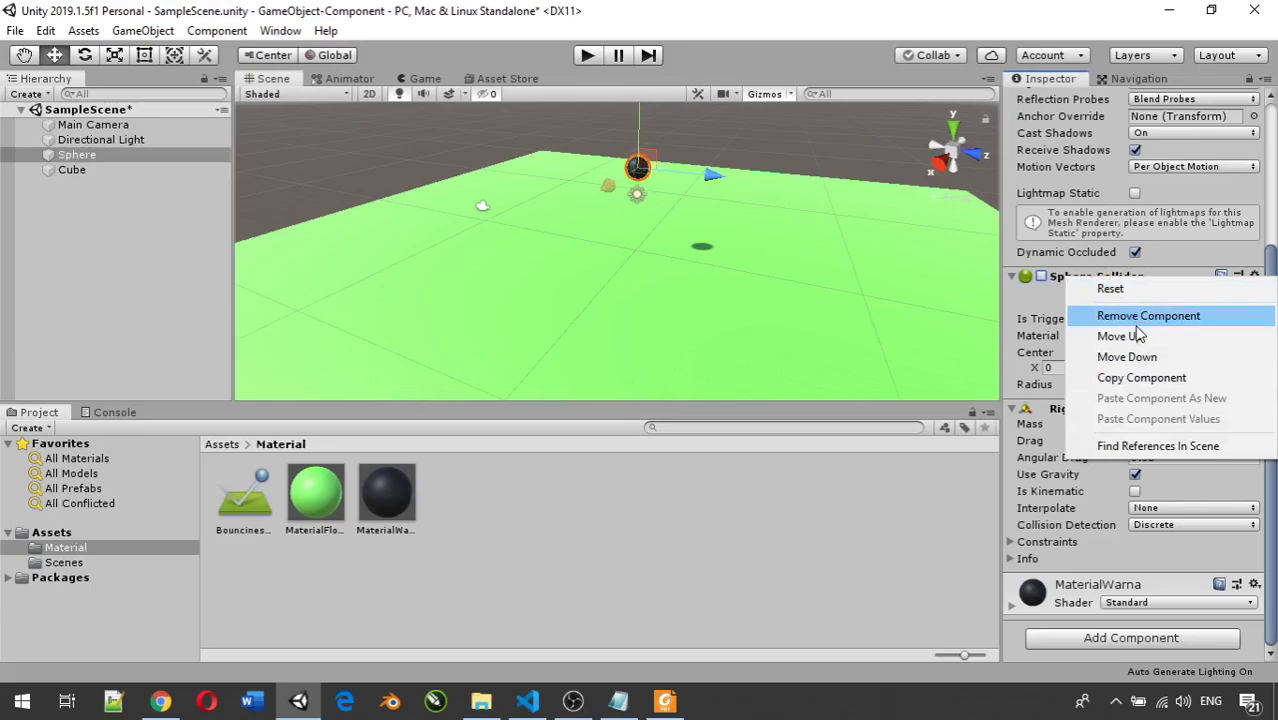
left_click(1041, 280)
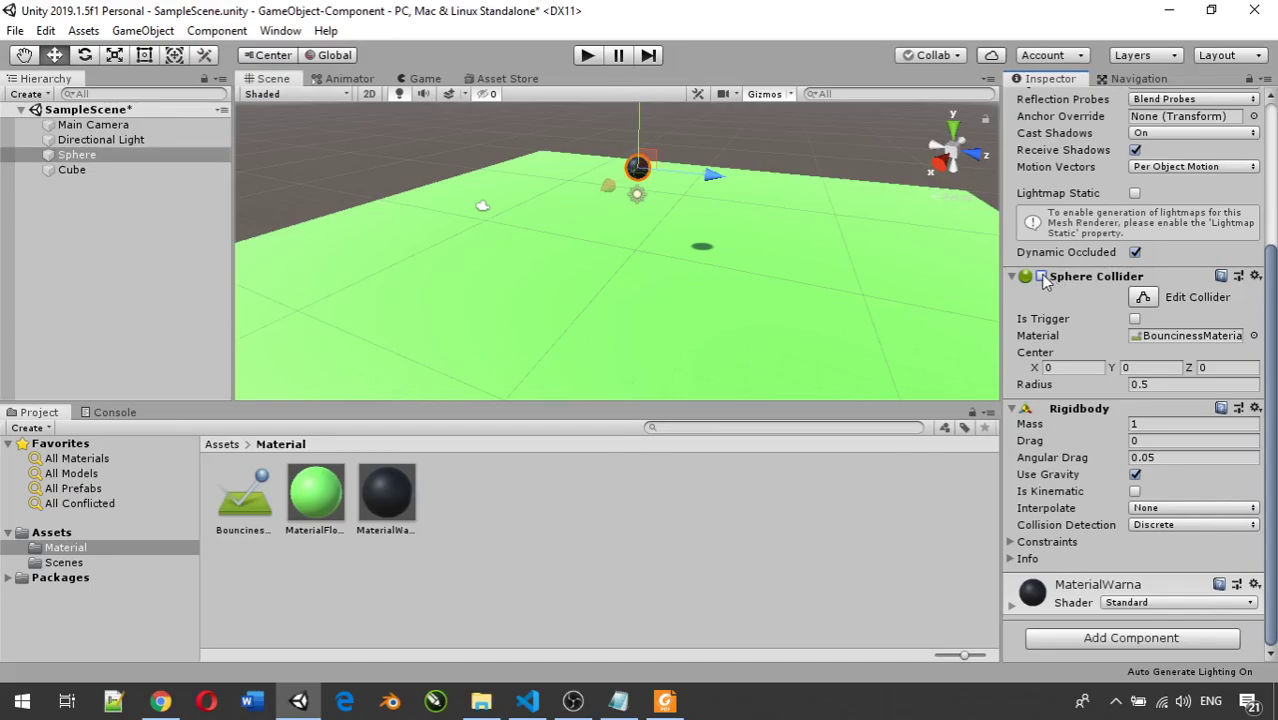
right_click(1100, 281)
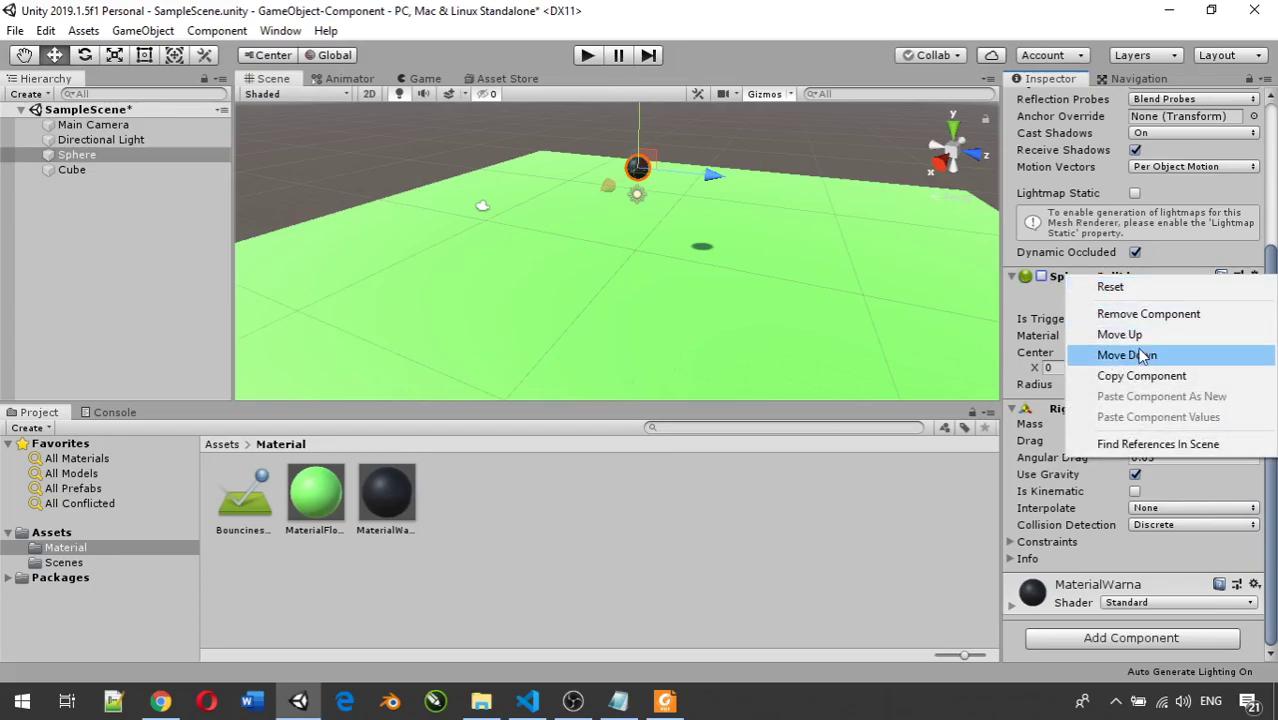
left_click(587, 57)
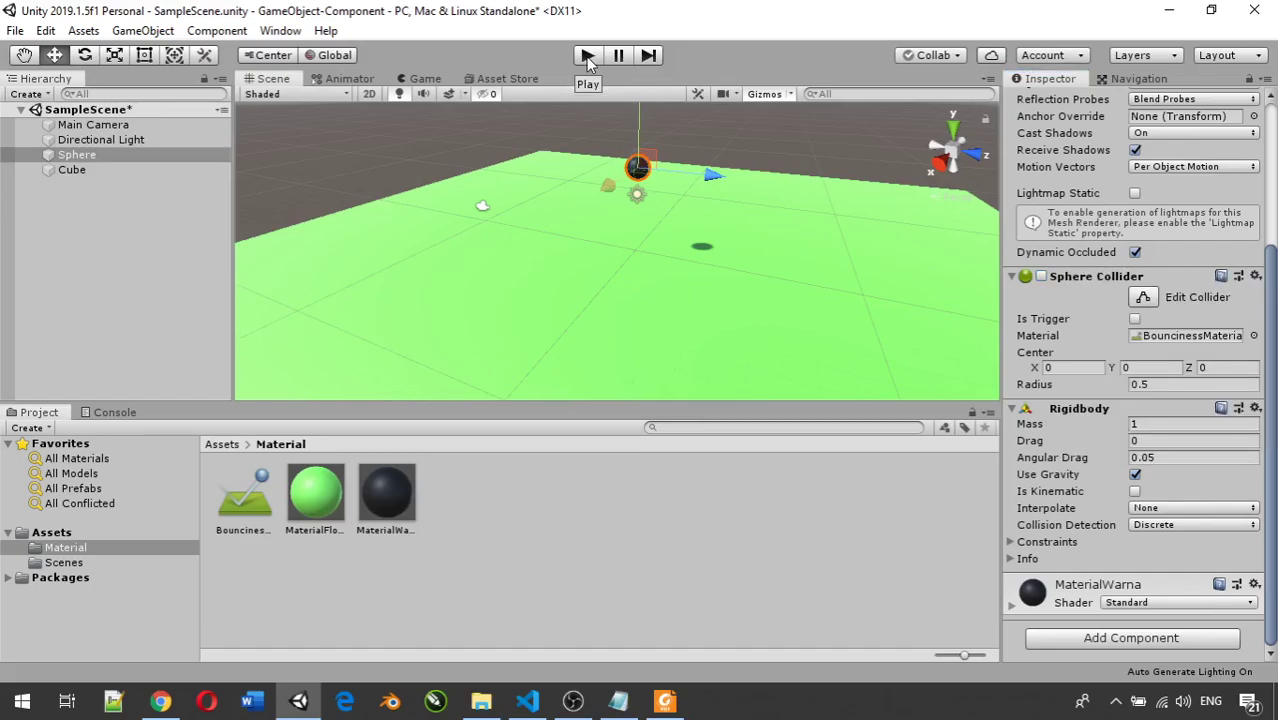
left_click(587, 56)
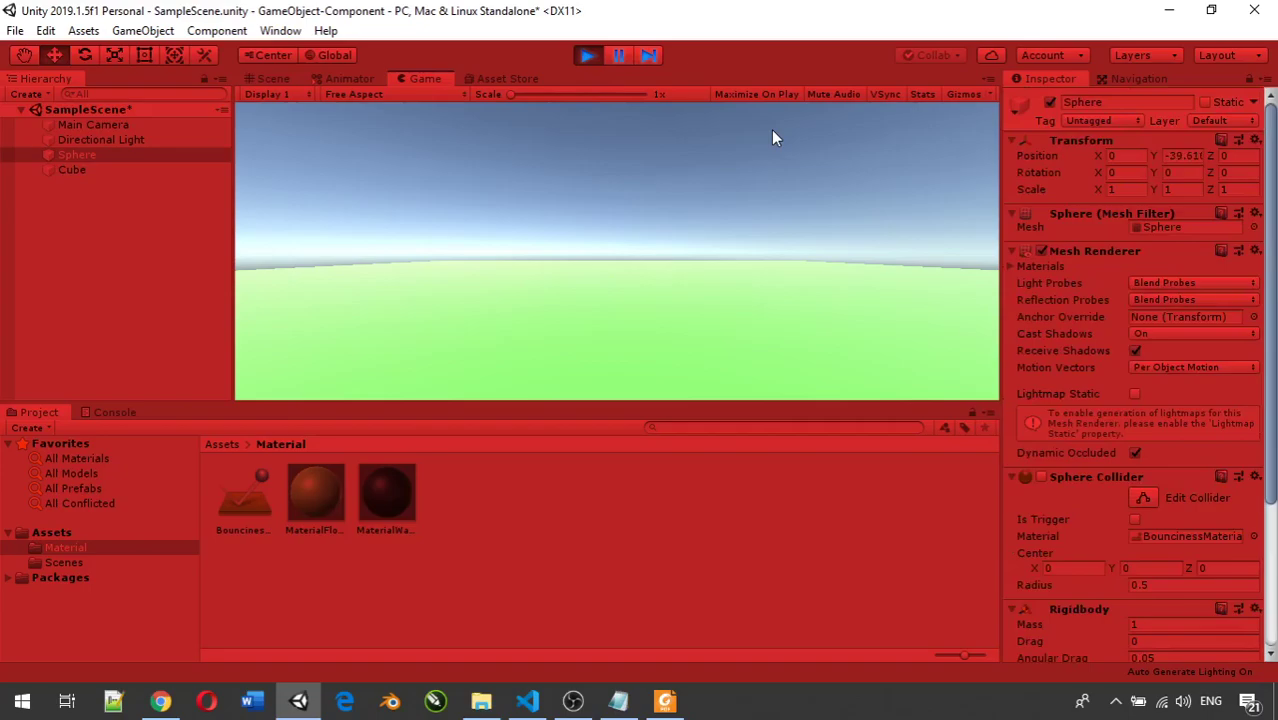
left_click(586, 55)
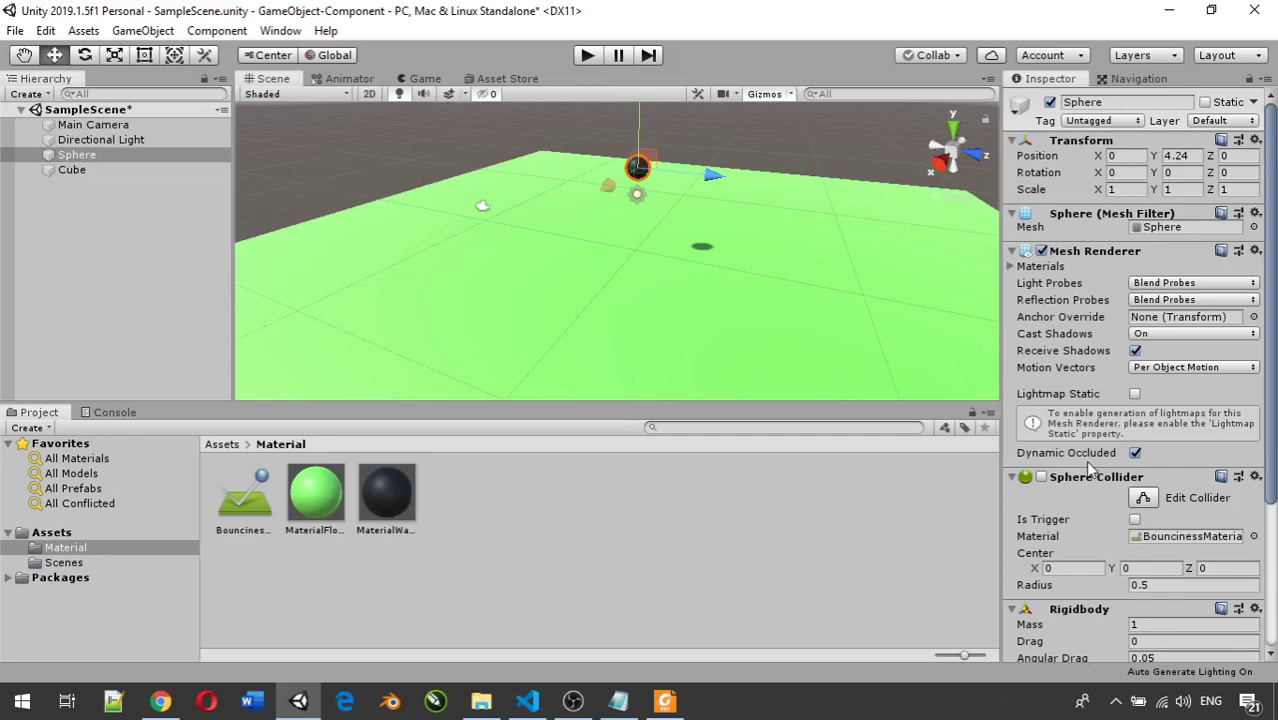
scroll(1085, 460, "down", 4)
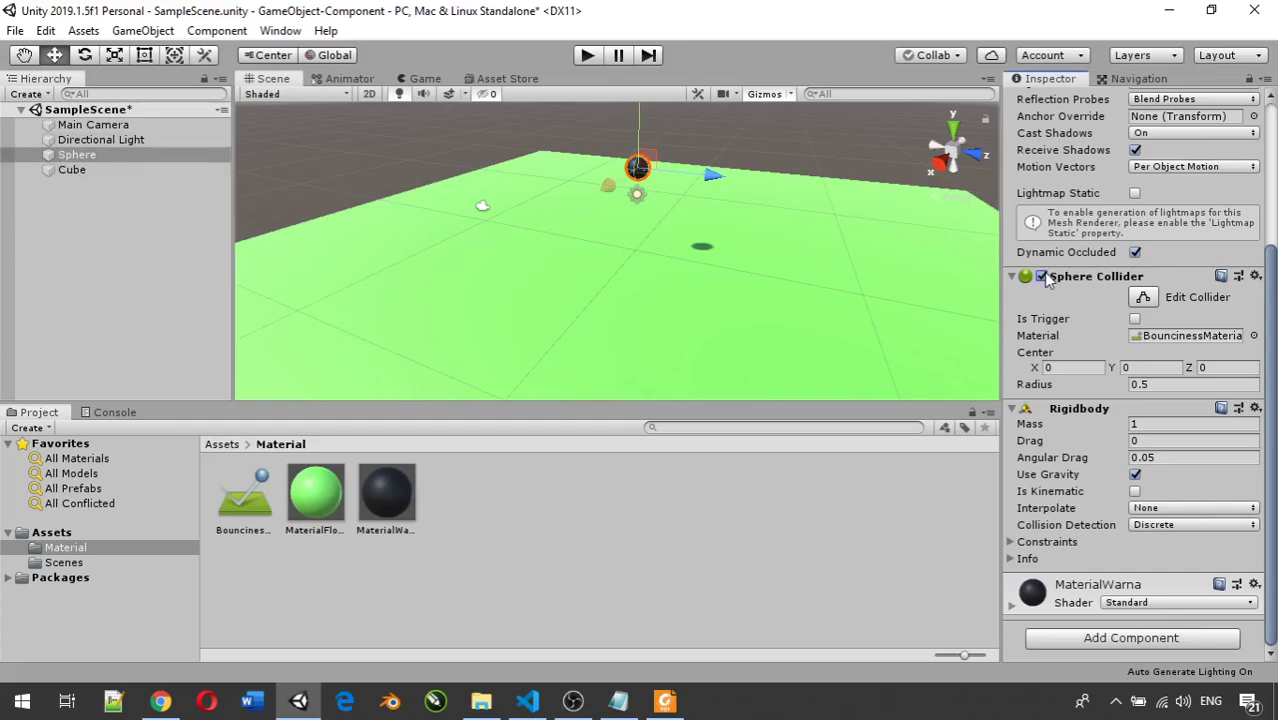
Disable the floor cube's Box Collider and test the sphere's drop in play mode.
left_click(91, 171)
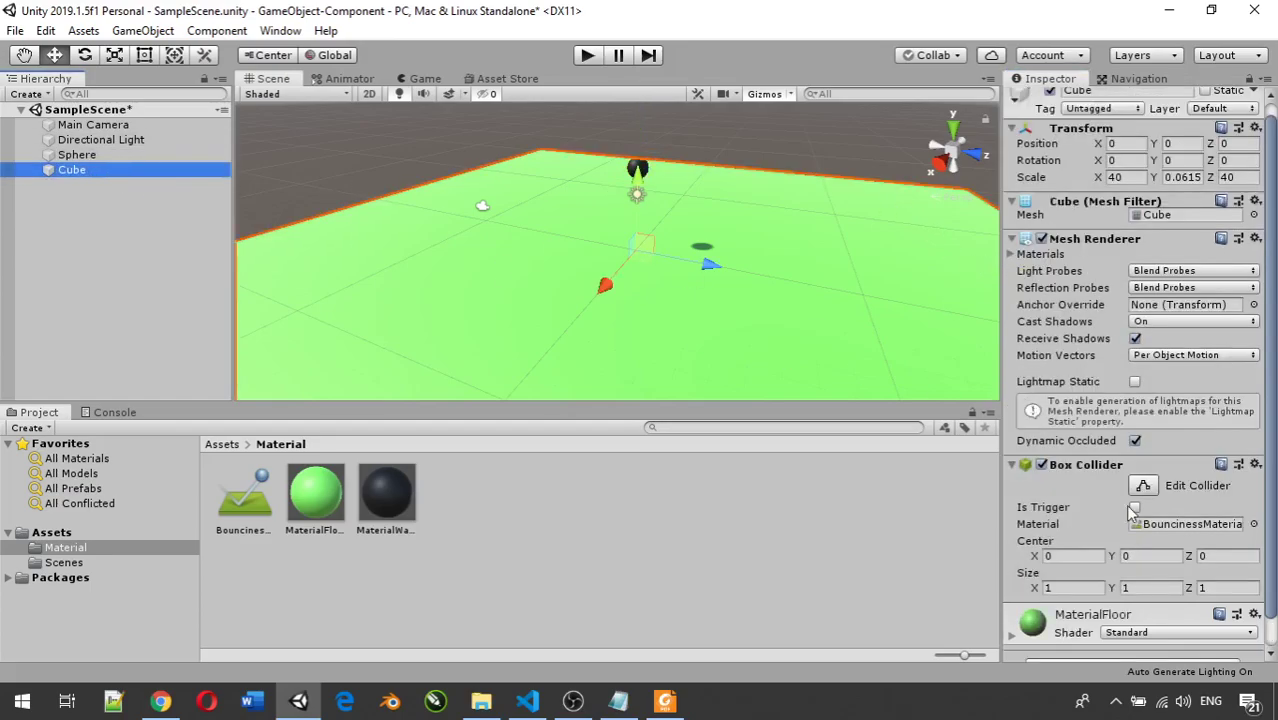
left_click(1041, 465)
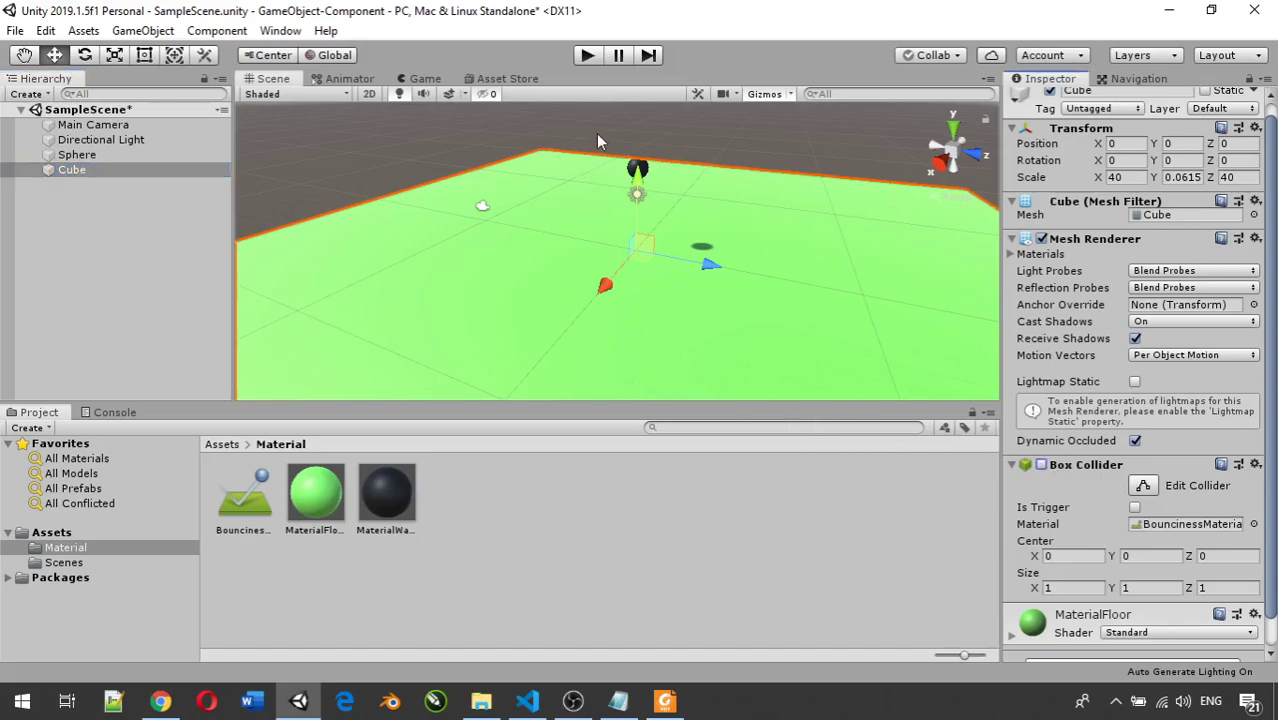
left_click(588, 56)
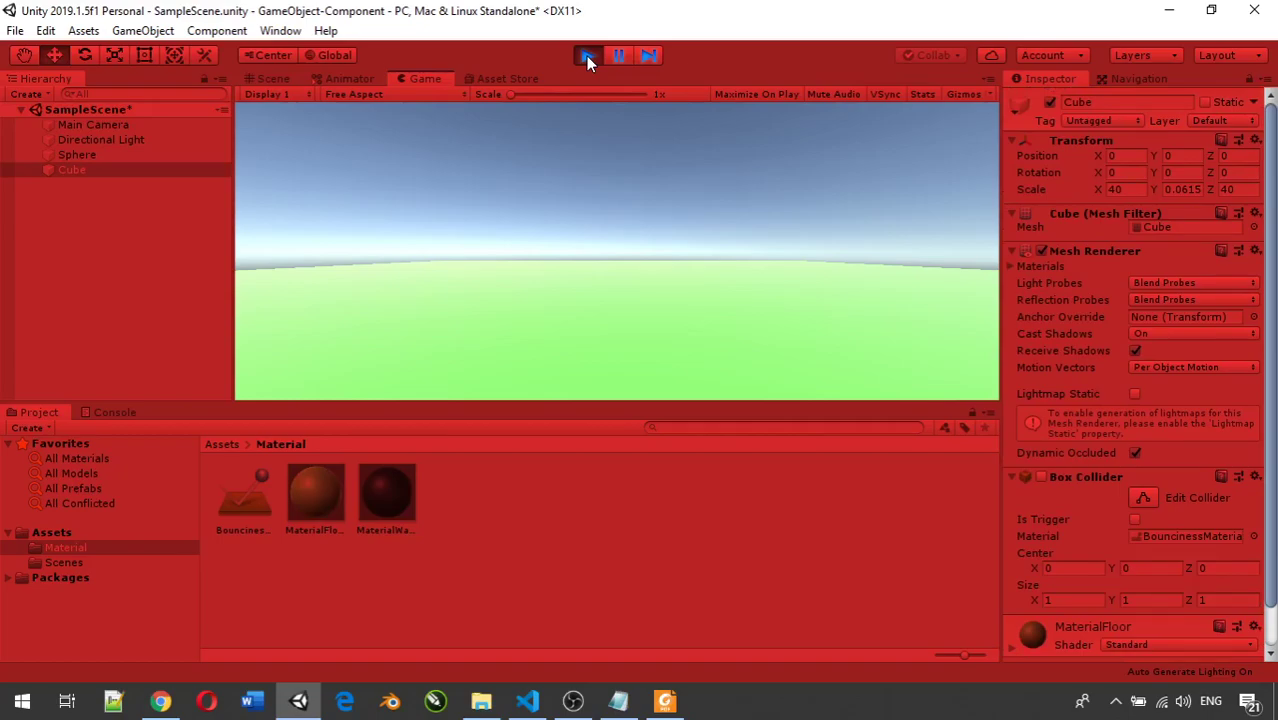
left_click(586, 56)
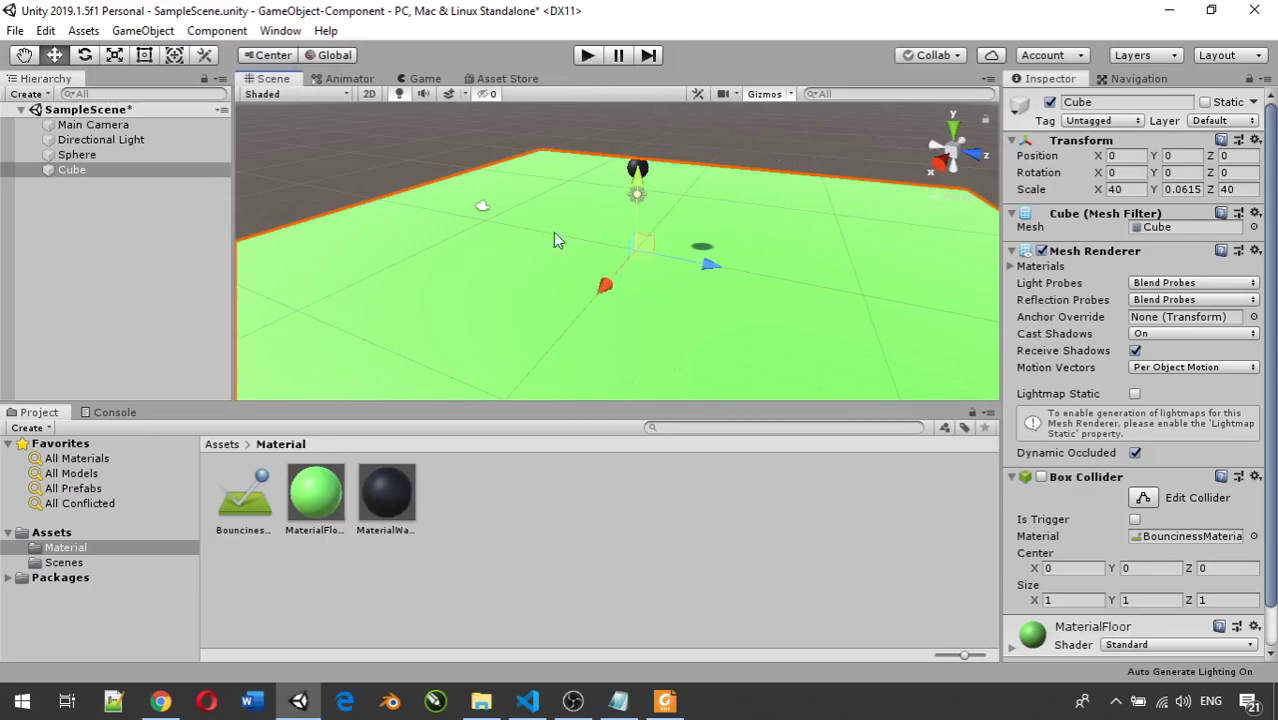
Enable Is Kinematic on the sphere's Rigidbody and test its effect in play mode.
left_click(78, 155)
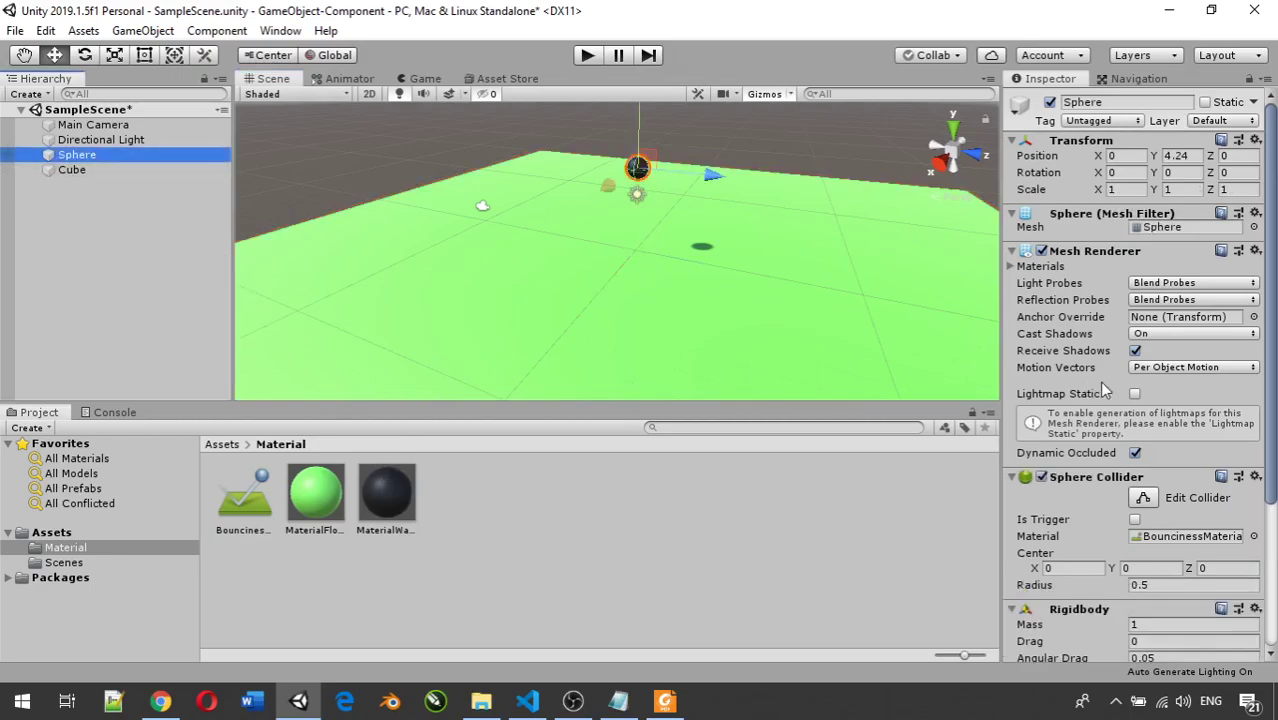
scroll(1090, 390, "down", 4)
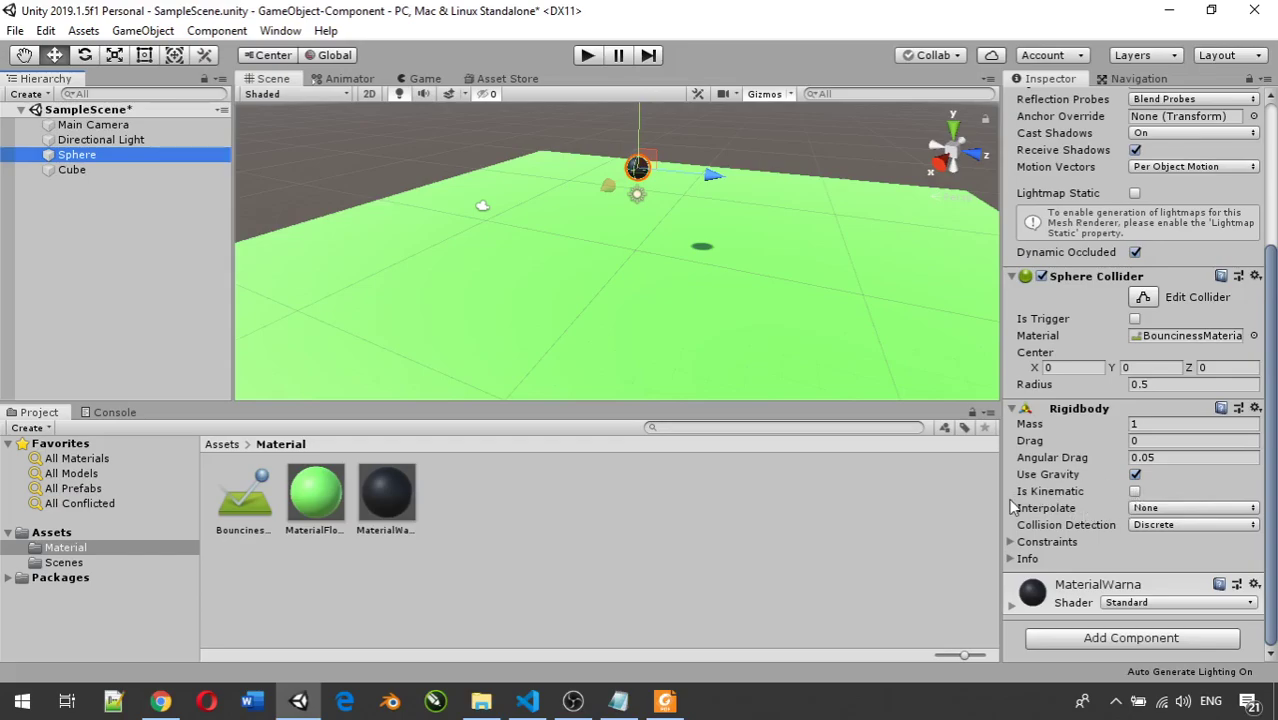
left_click(1134, 491)
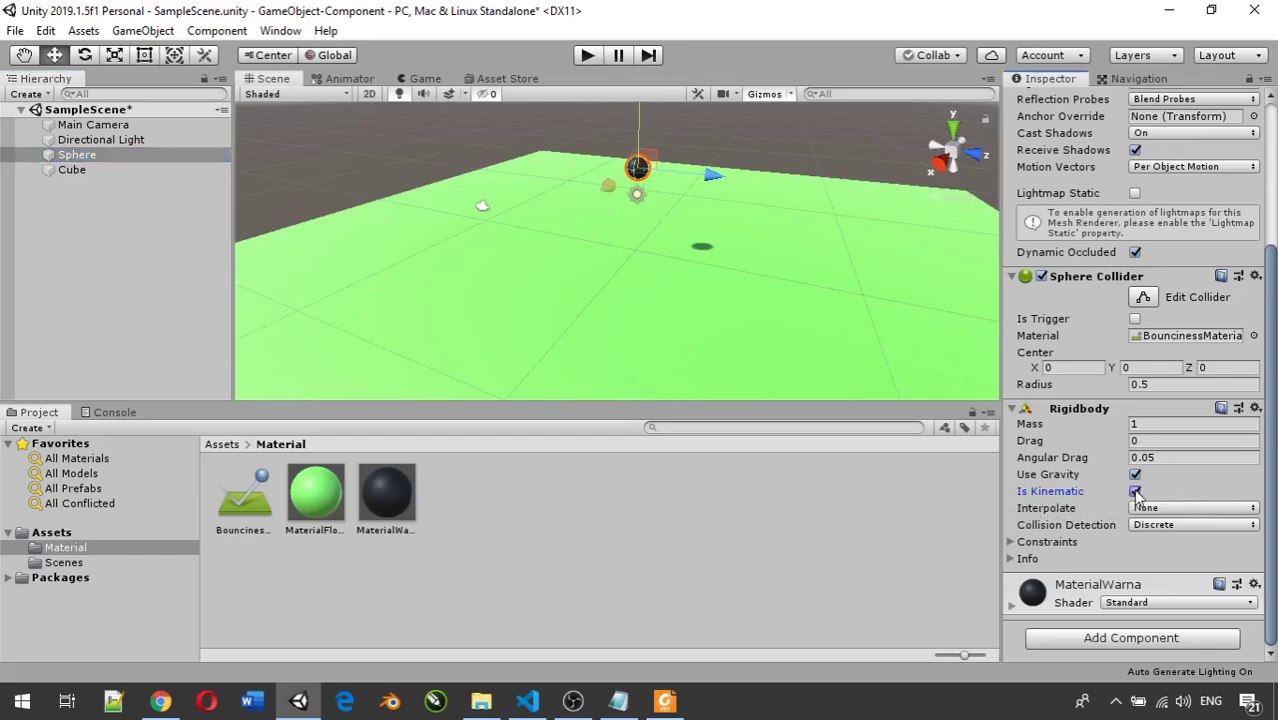
left_click(587, 56)
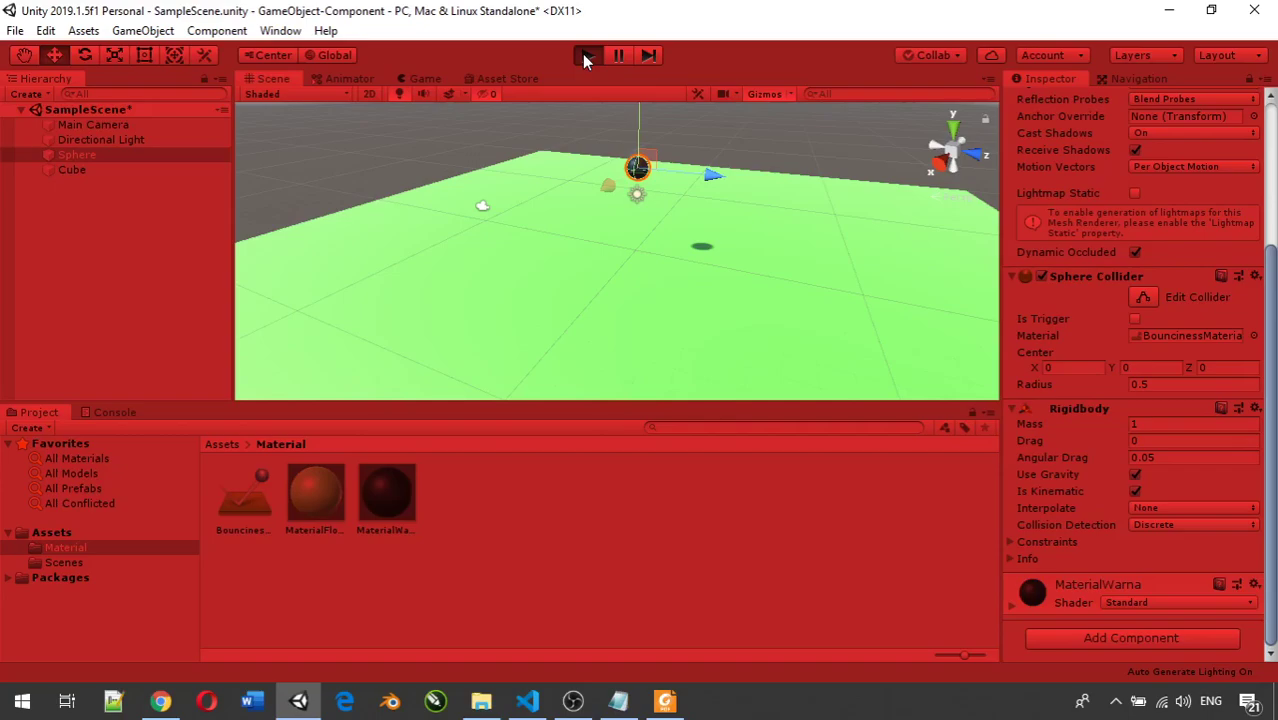
left_click(586, 56)
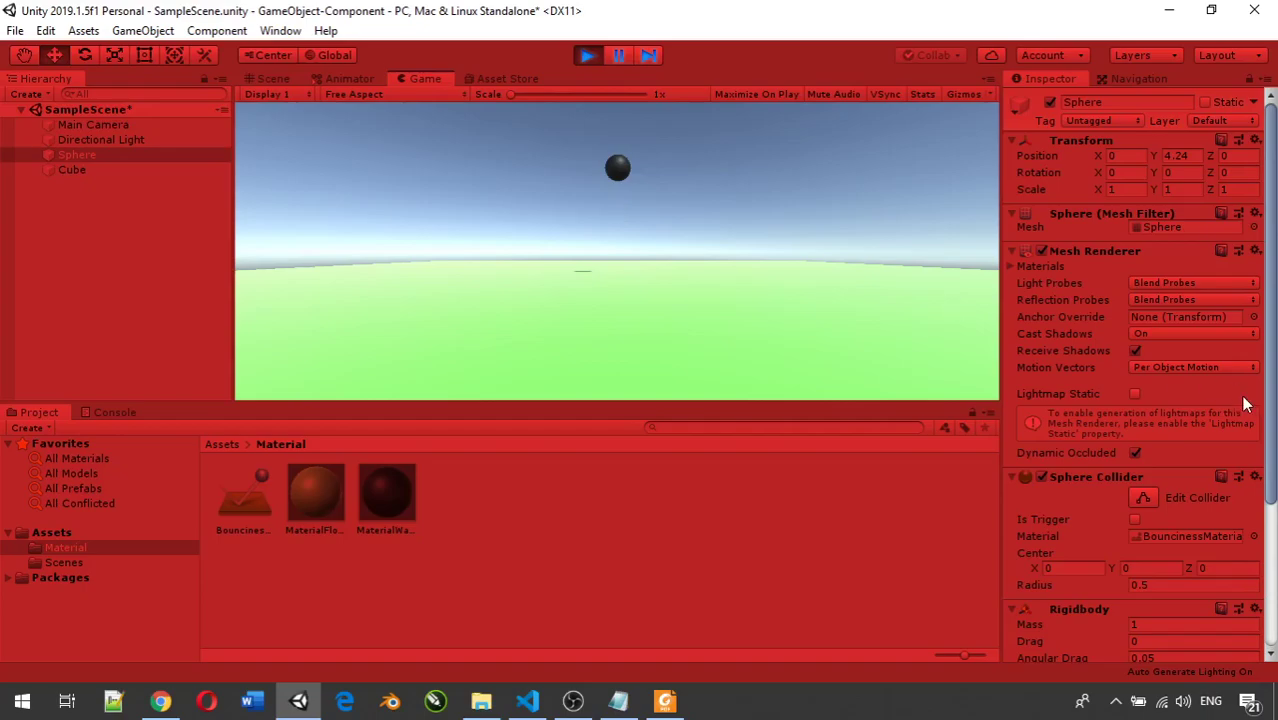
scroll(1215, 425, "down", 5)
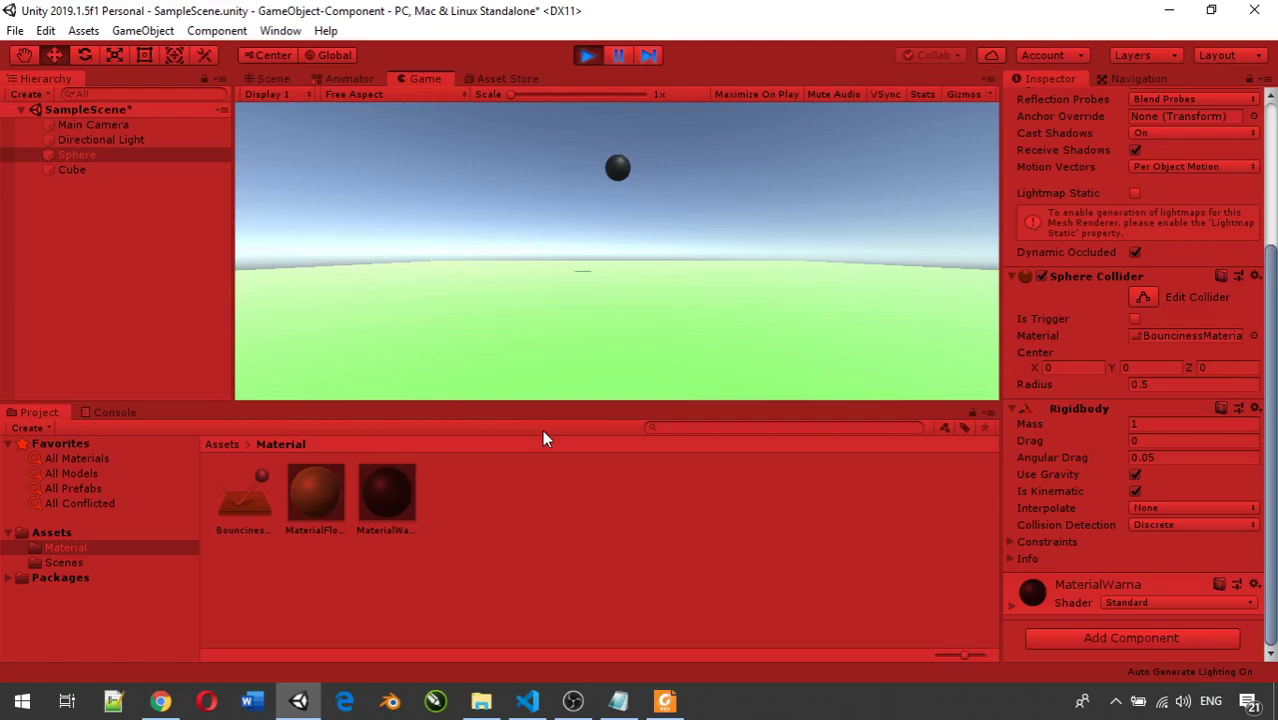
left_click(588, 56)
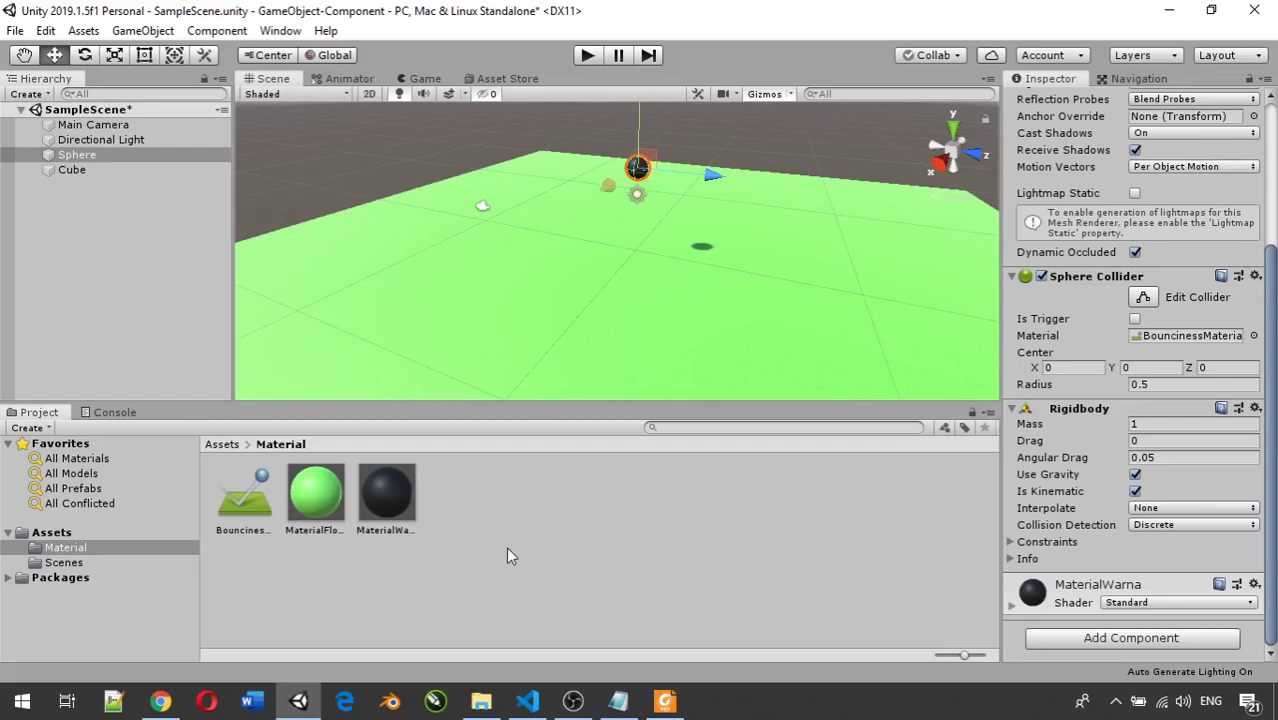
Look up the collider components that can be added to the floor cube by searching for "collid", without adding one.
left_click(75, 160)
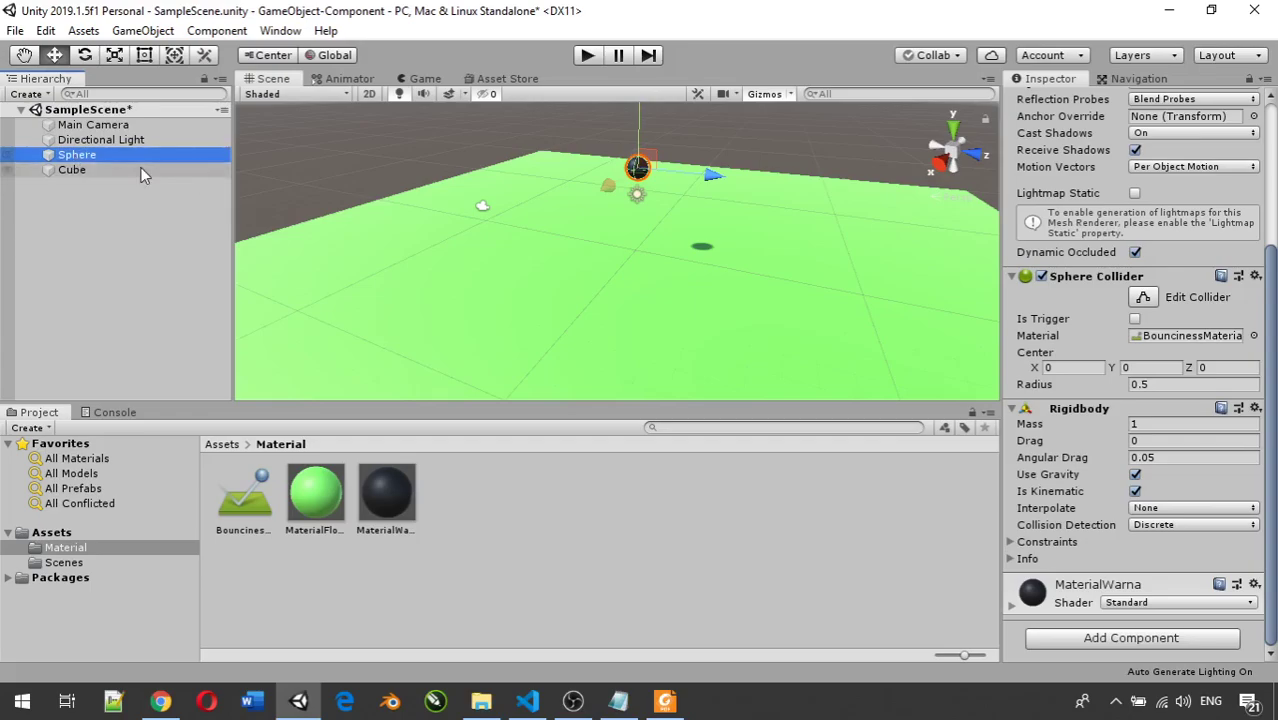
left_click(103, 168)
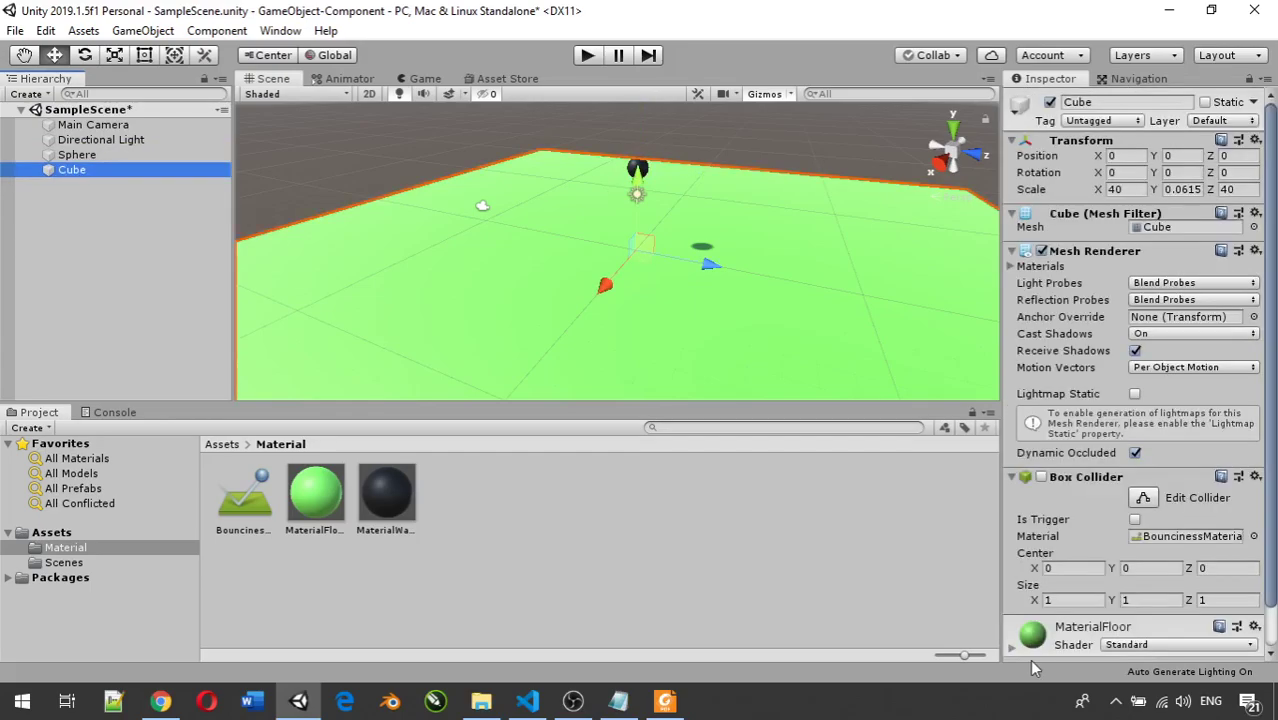
scroll(1100, 640, "down", 1)
left_click(1160, 636)
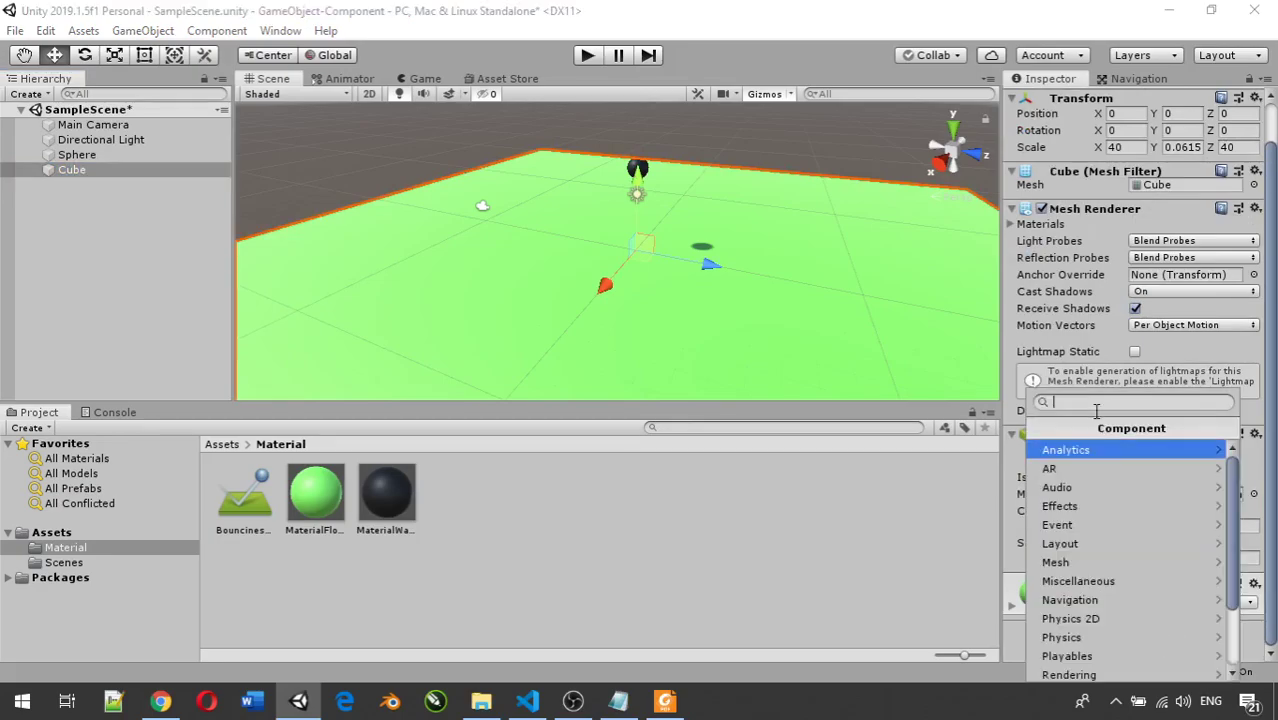
type("collid")
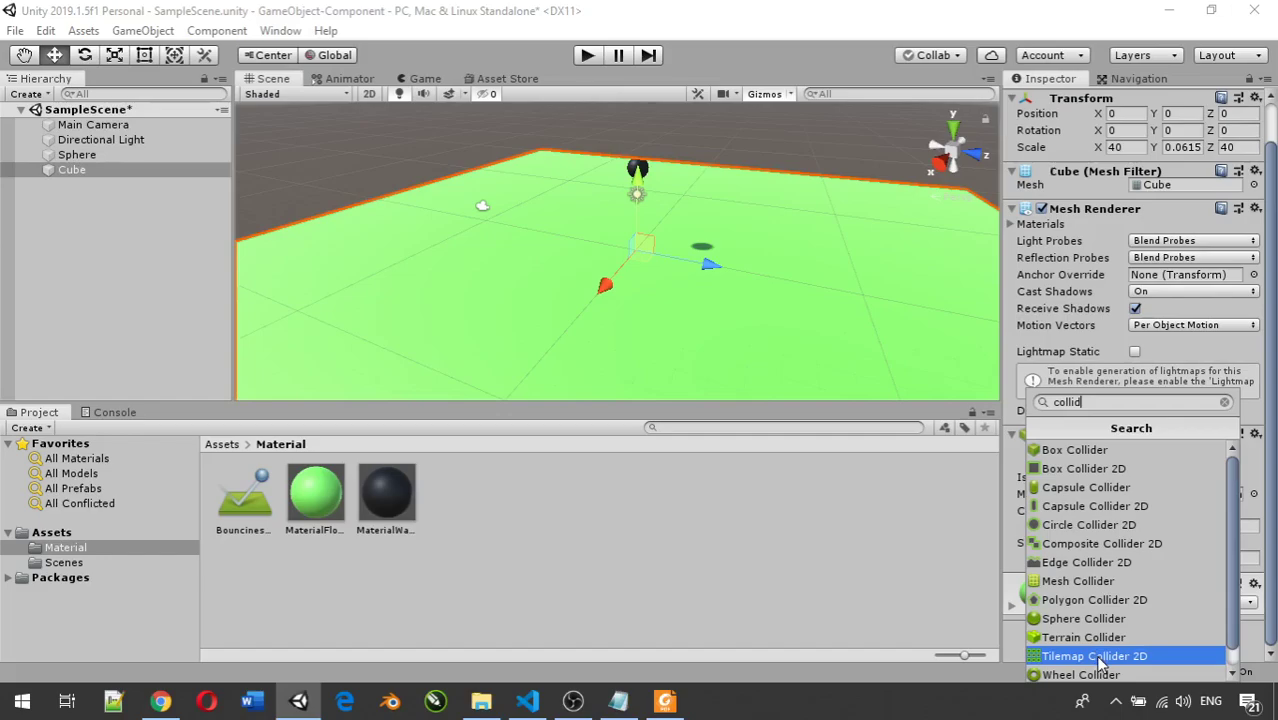
left_click(686, 547)
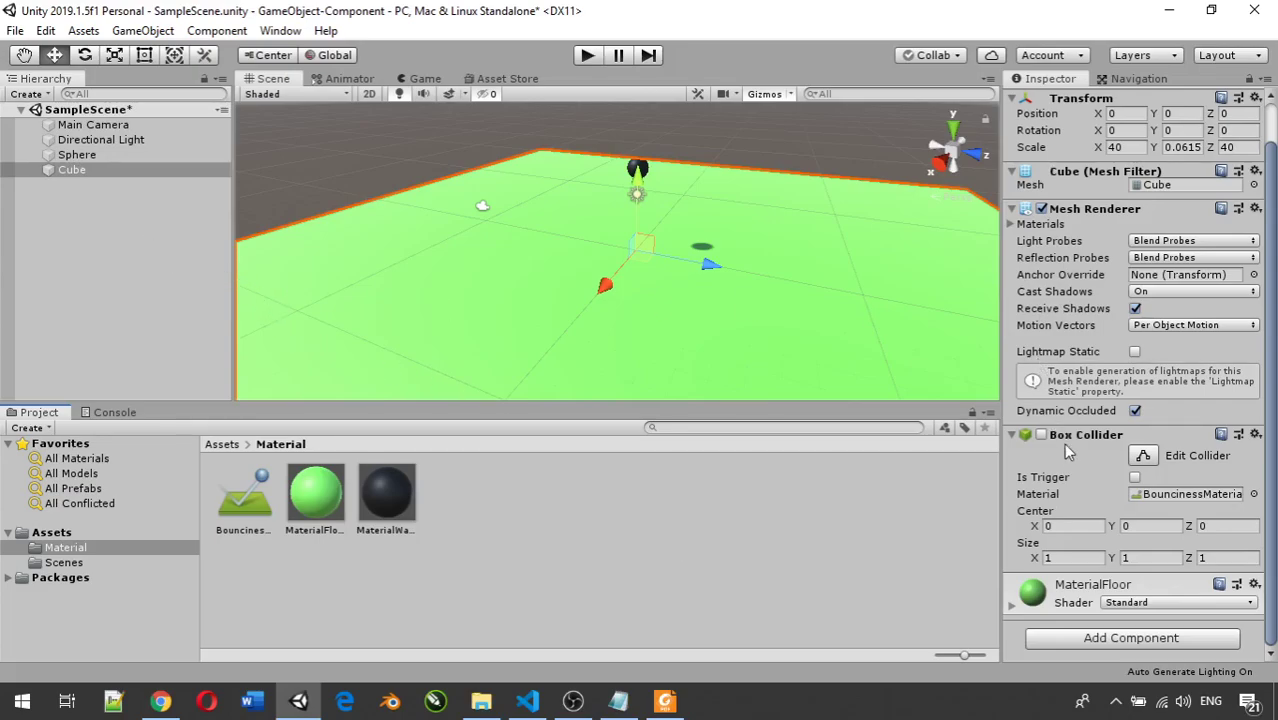
Re-enable the floor cube's Box Collider and turn off Is Kinematic on the sphere's Rigidbody.
left_click(1041, 434)
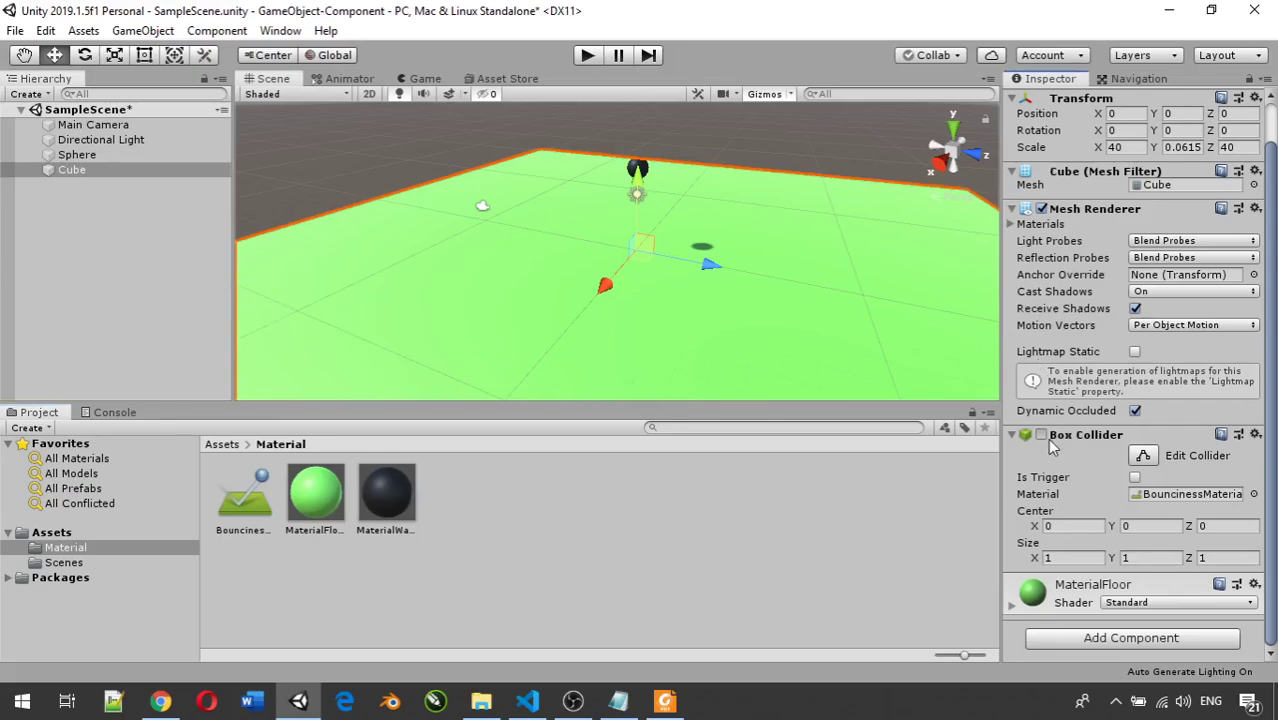
left_click(86, 154)
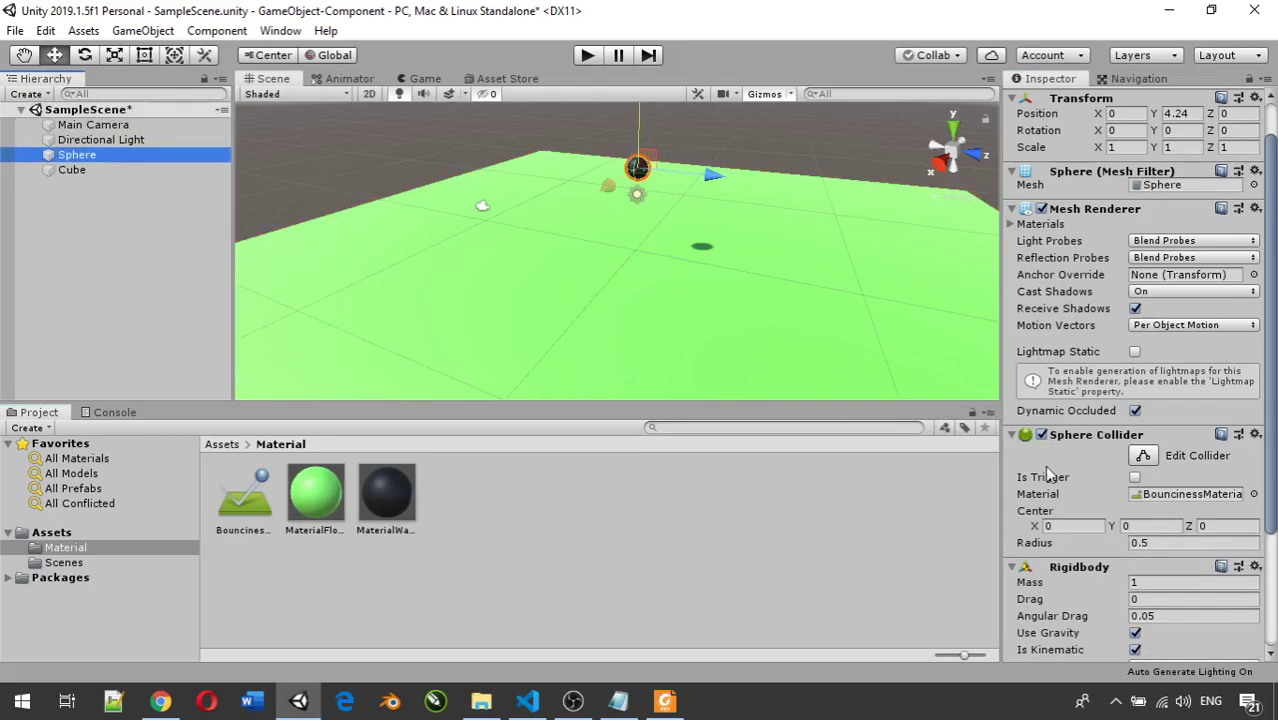
scroll(1196, 629, "down", 3)
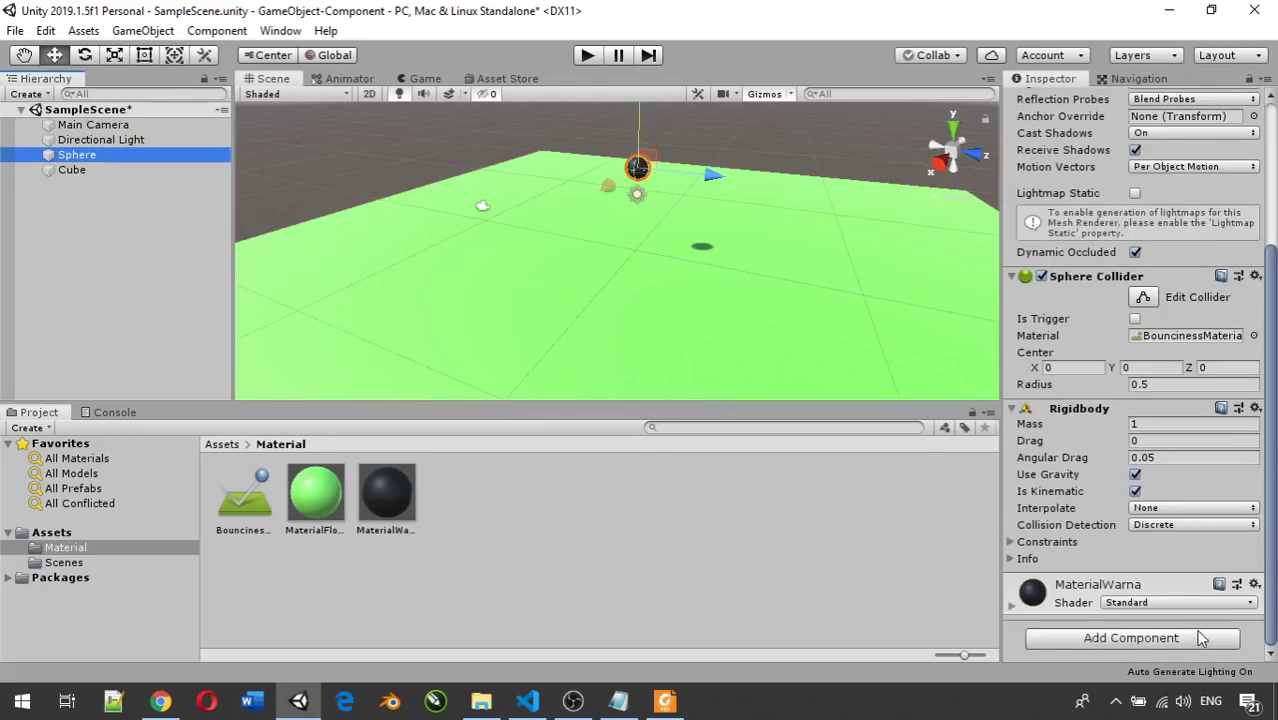
left_click(1135, 491)
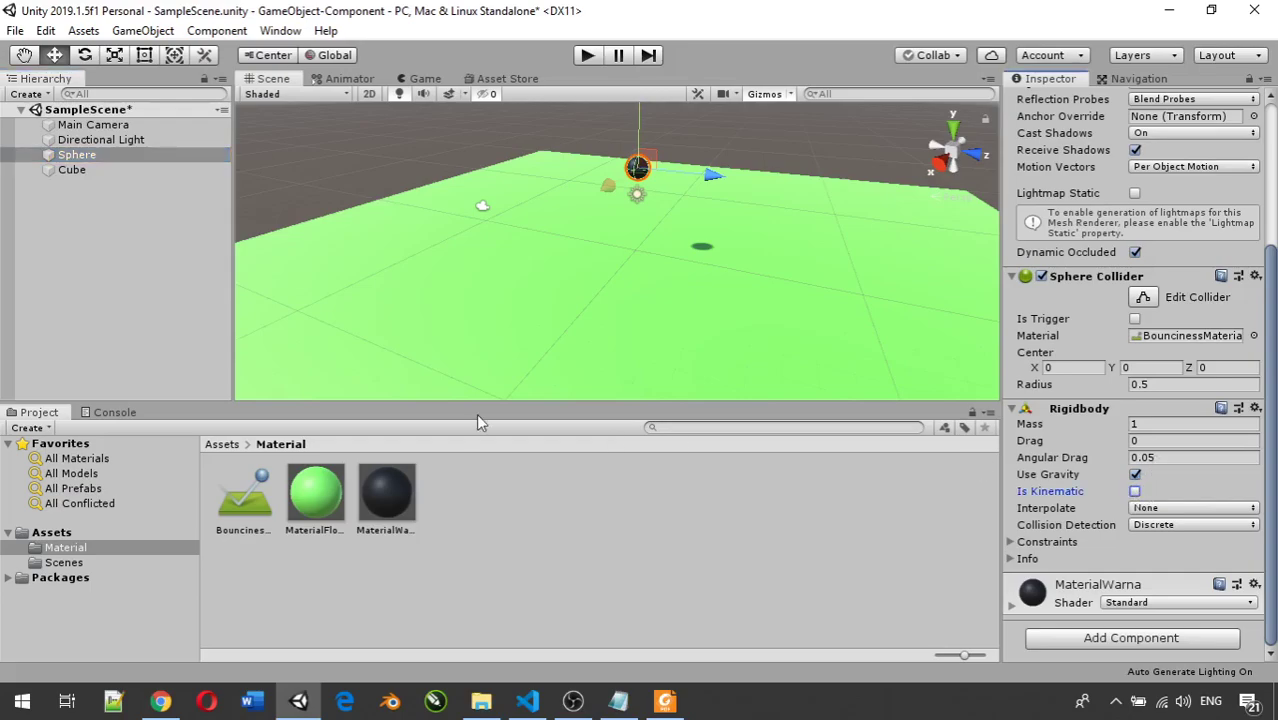
Apply BouncinessMaterial to the sphere in the scene and review the floor cube's Box Collider settings.
left_click(253, 492)
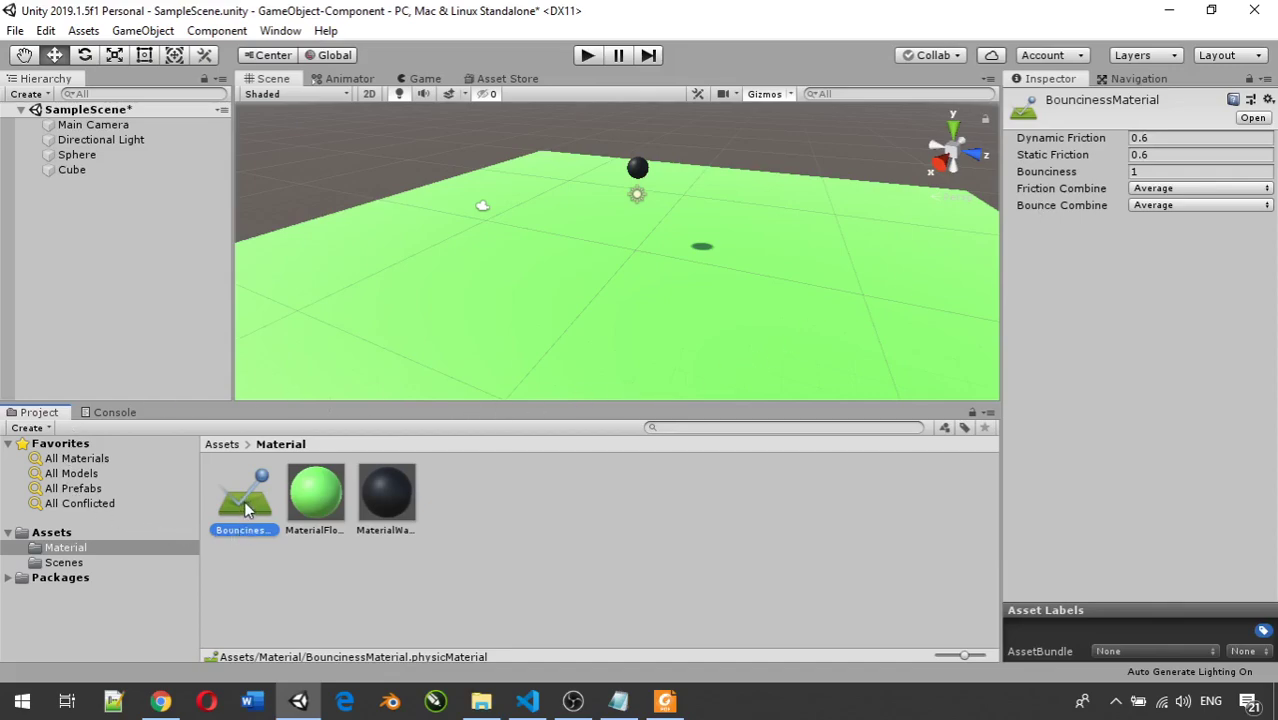
left_click_drag(244, 506, 638, 168)
left_click(585, 502)
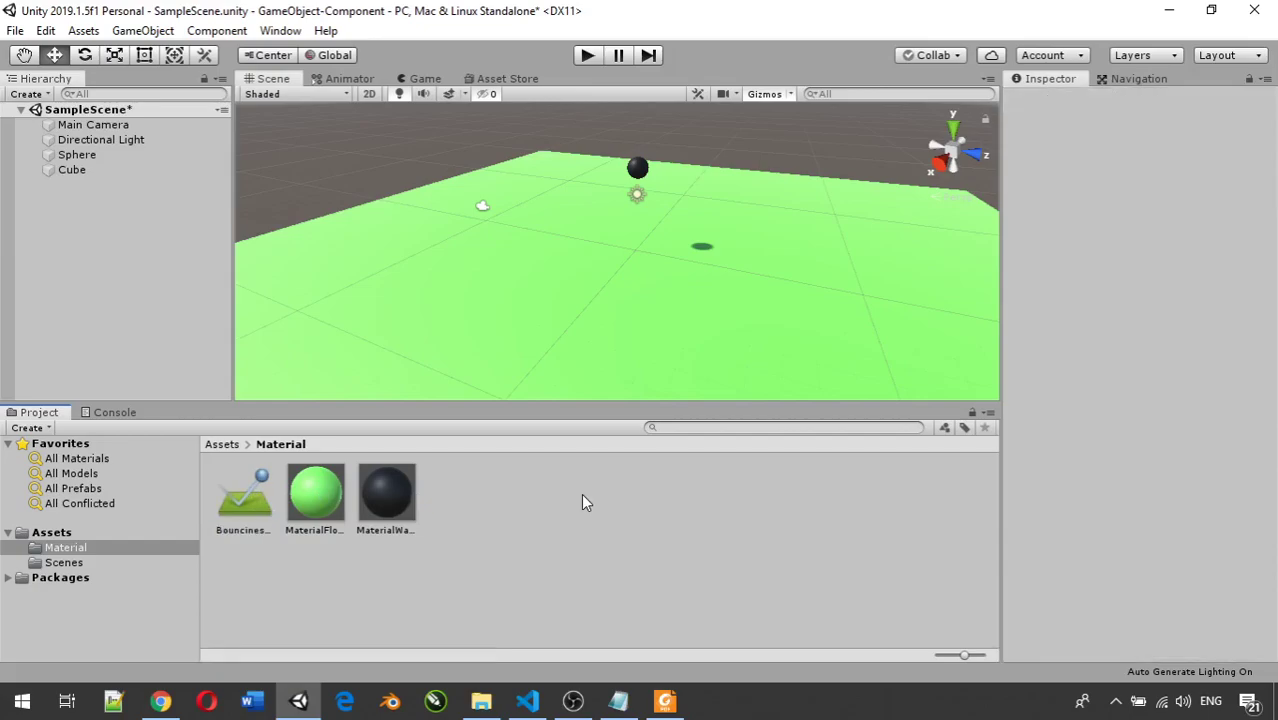
left_click(62, 170)
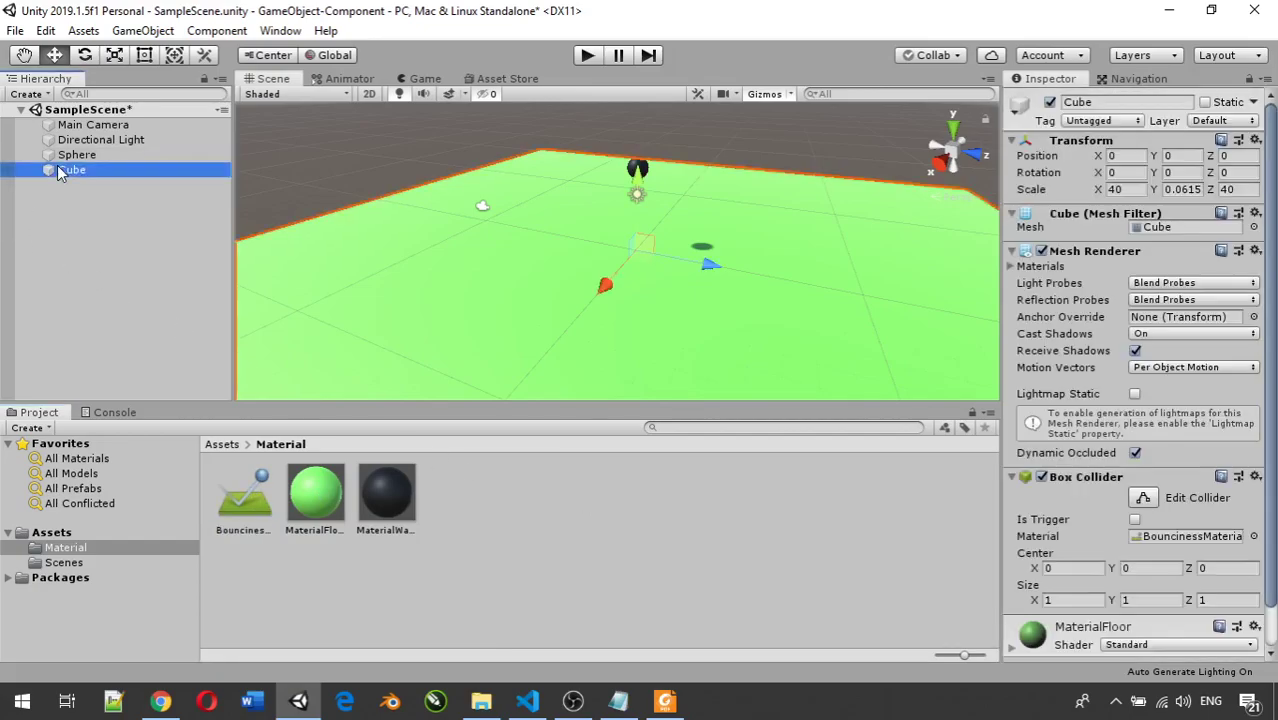
Set the Bounciness of BouncinessMaterial to 0.7 and test the sphere's bounce in play mode.
left_click(244, 502)
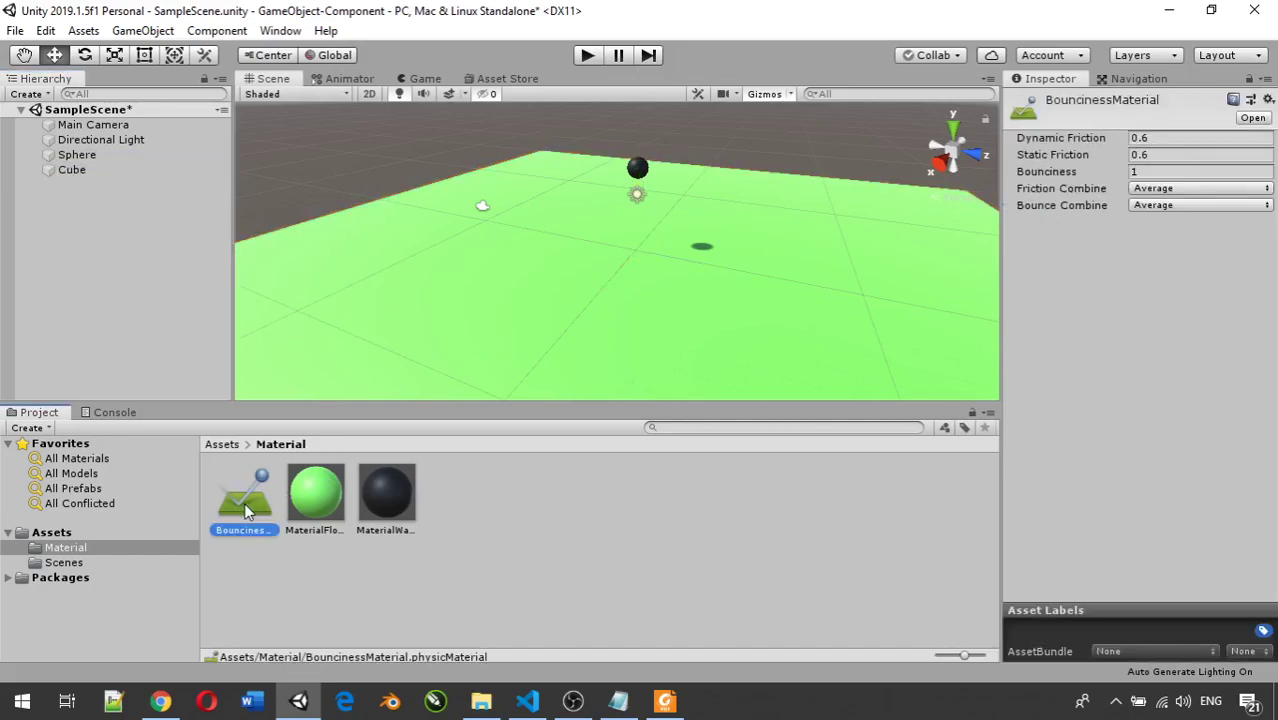
left_click(1167, 171)
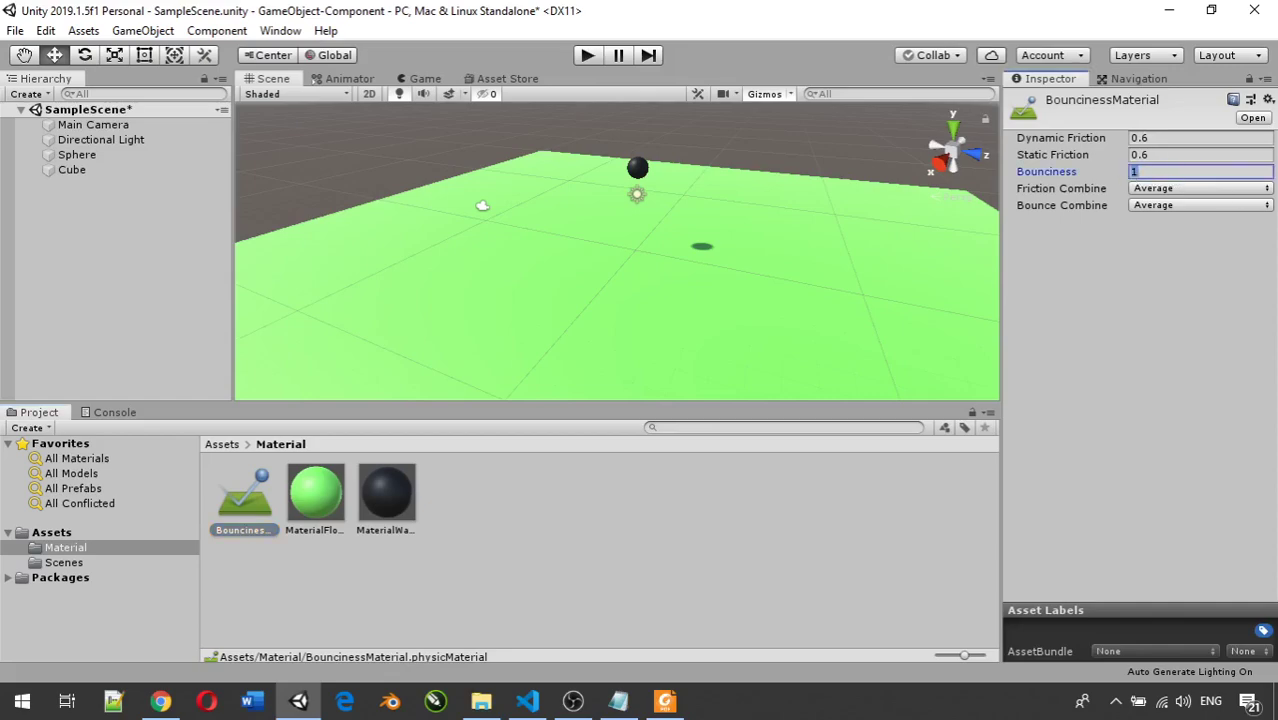
type("0.7")
left_click(587, 56)
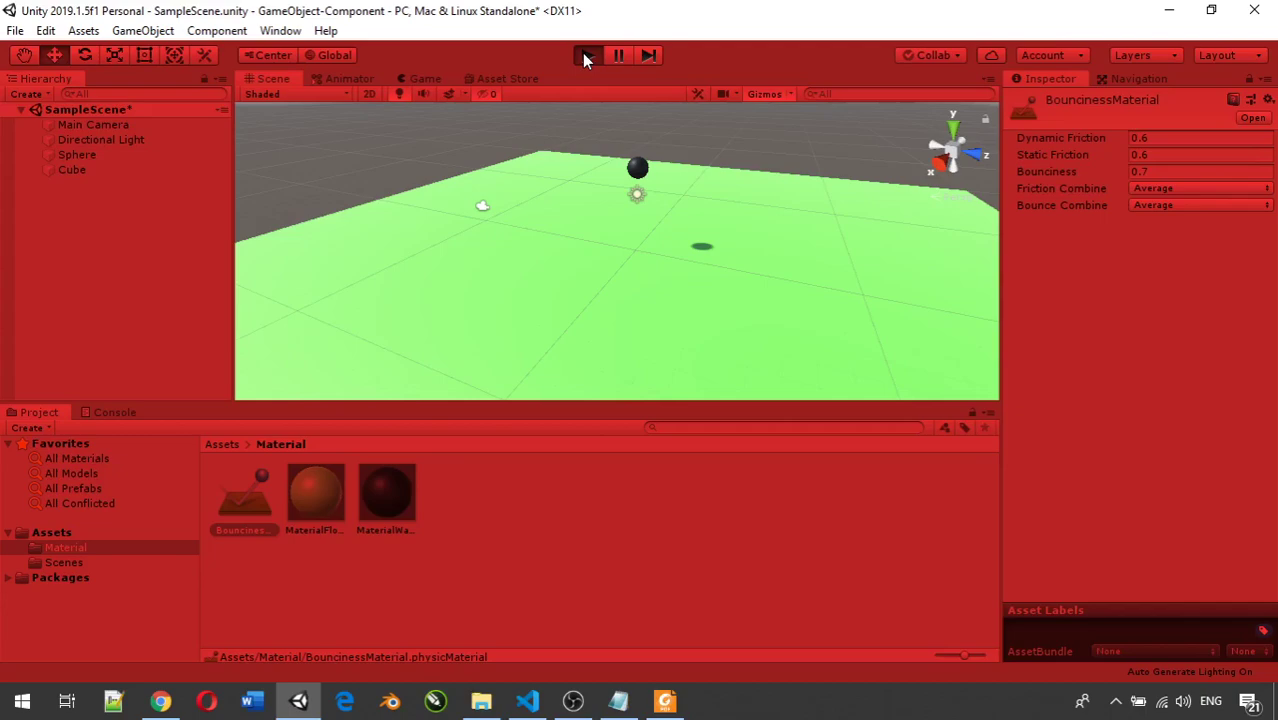
left_click(587, 56)
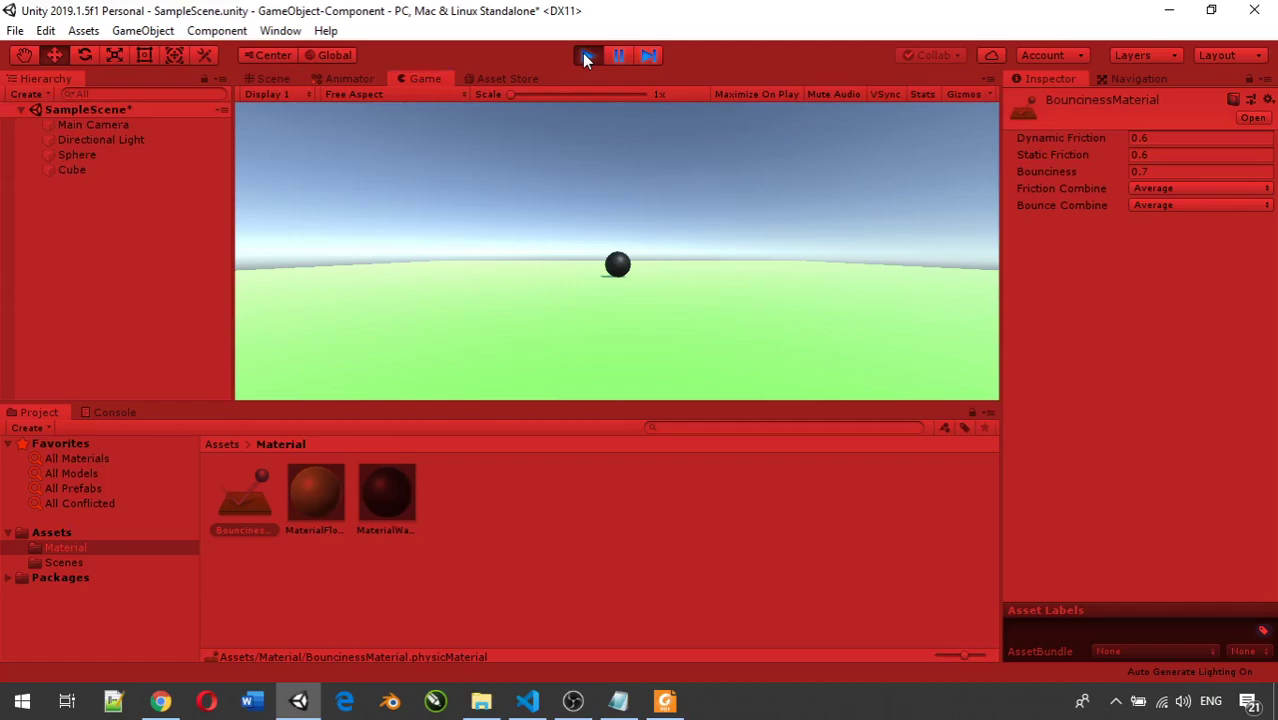
left_click(586, 56)
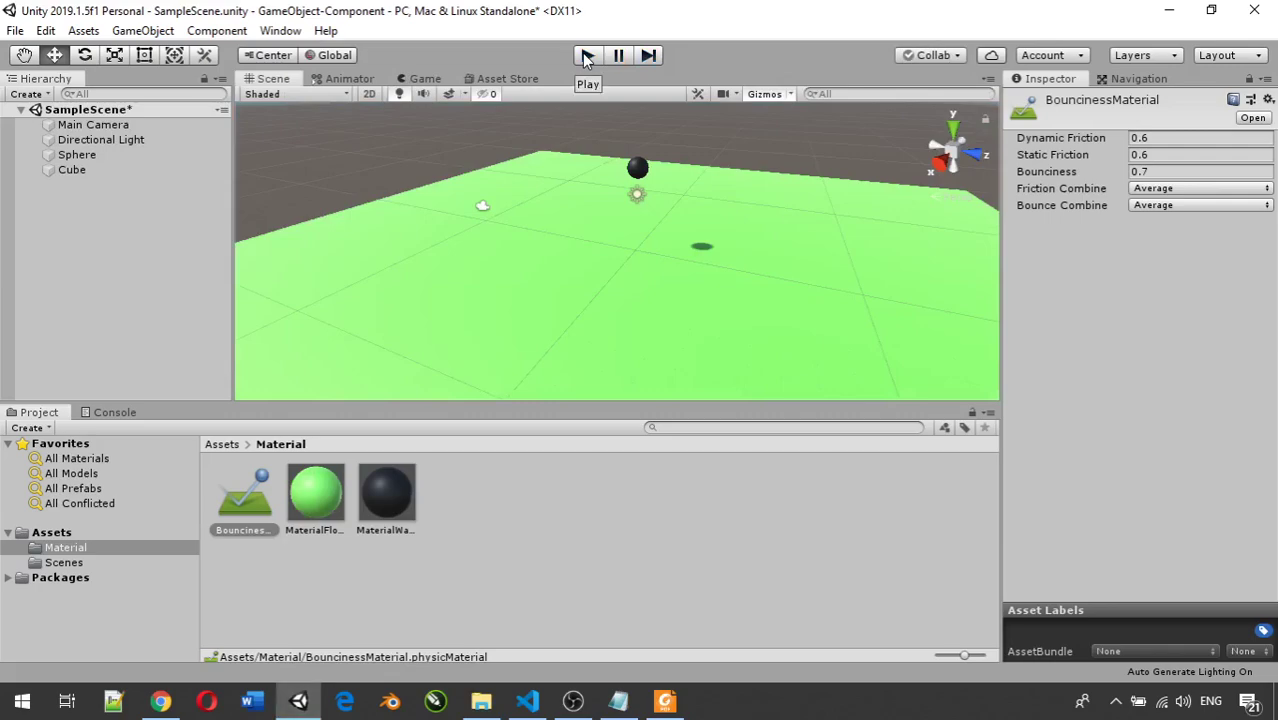
Select the sphere to inspect its components.
left_click(109, 154)
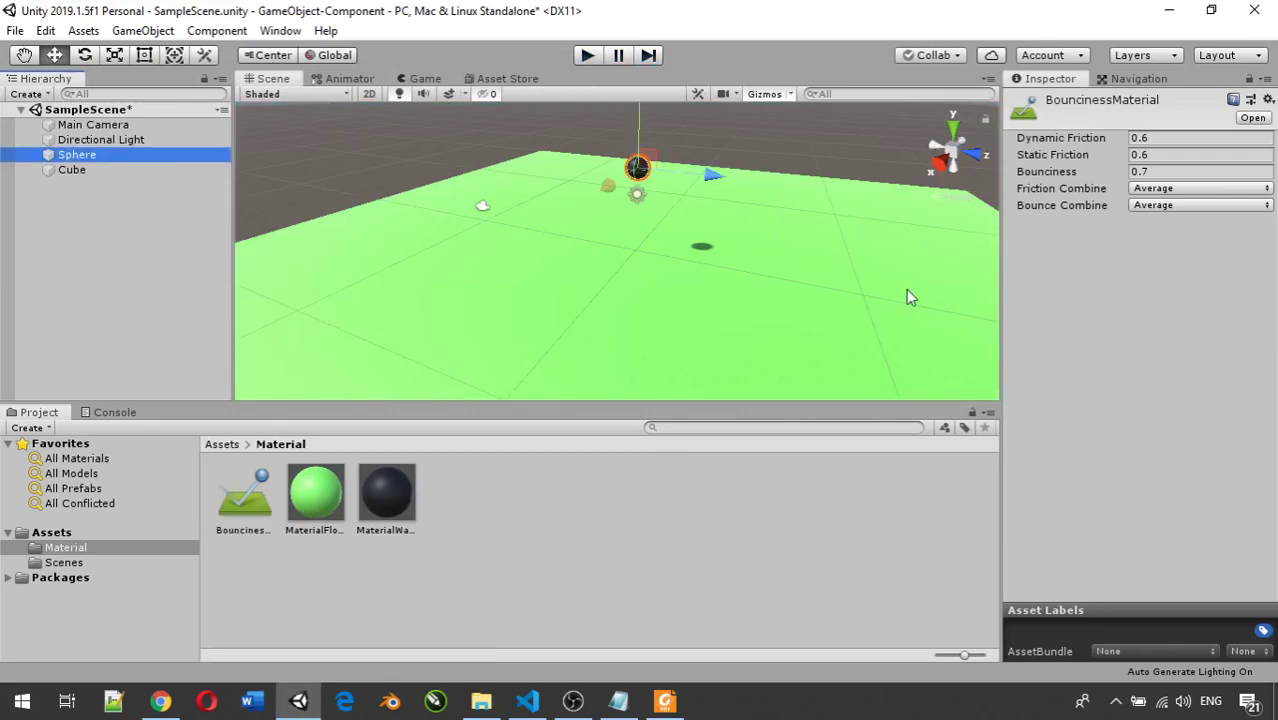